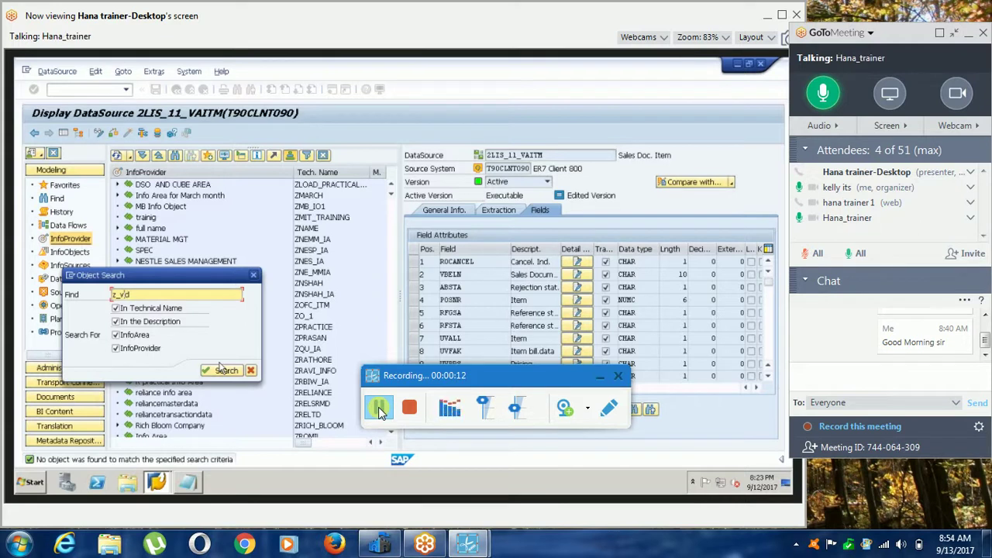
Search the InfoProvider tree for the InfoArea ZIA_VID, and expand it down to the contents of DSO For Vid.
{"action": "type", "text": "d"}
{"action": "type", "text": "ia"}
{"action": "left_click", "coordinate": [225, 370]}
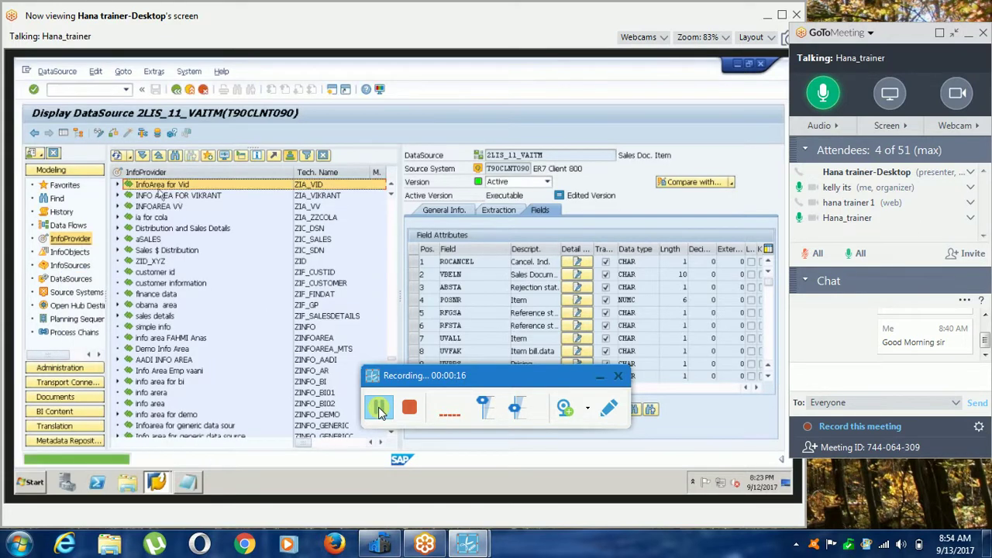
{"action": "left_click", "coordinate": [118, 185]}
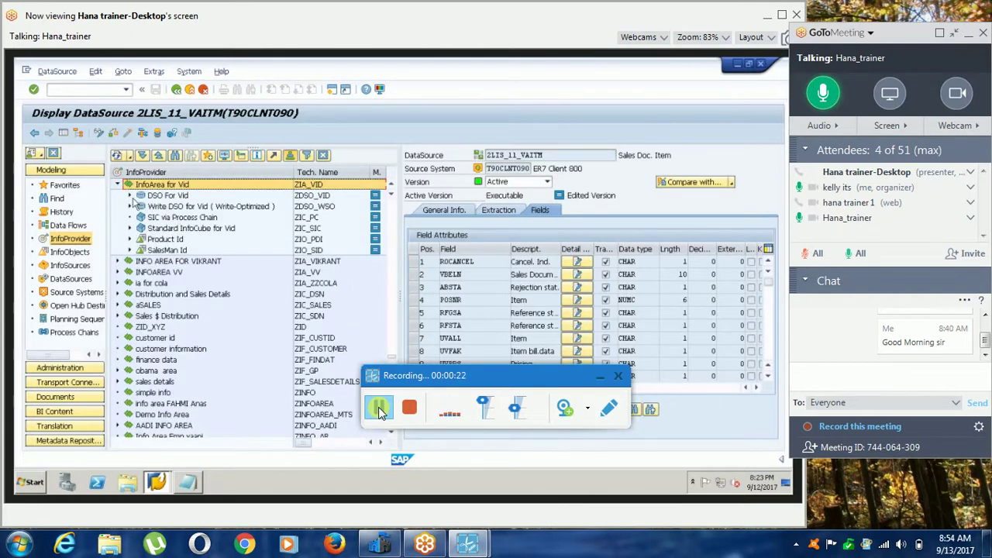
{"action": "left_click", "coordinate": [130, 196]}
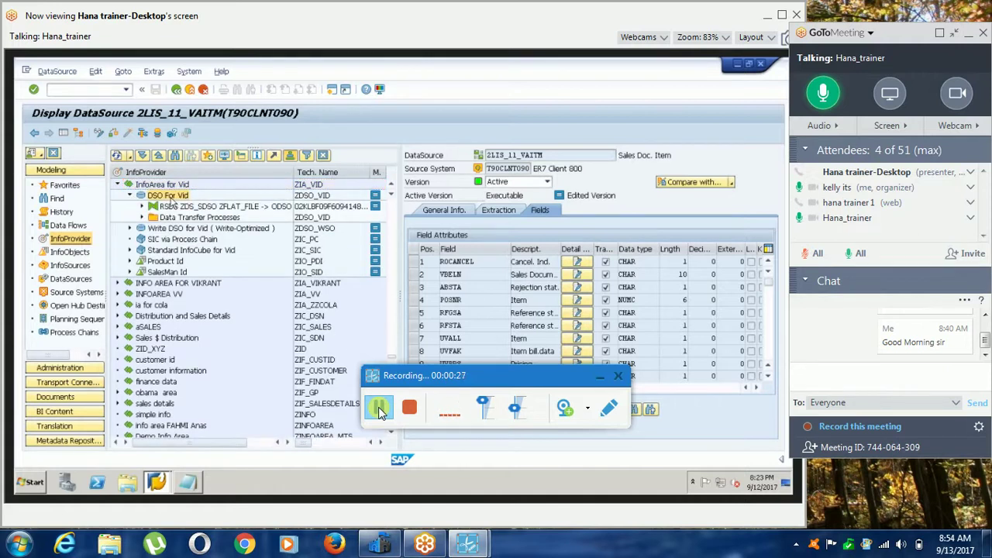
Display the active data table entries of DSO For Vid, and return to its management screen.
{"action": "right_click", "coordinate": [168, 195]}
{"action": "key", "text": "Escape"}
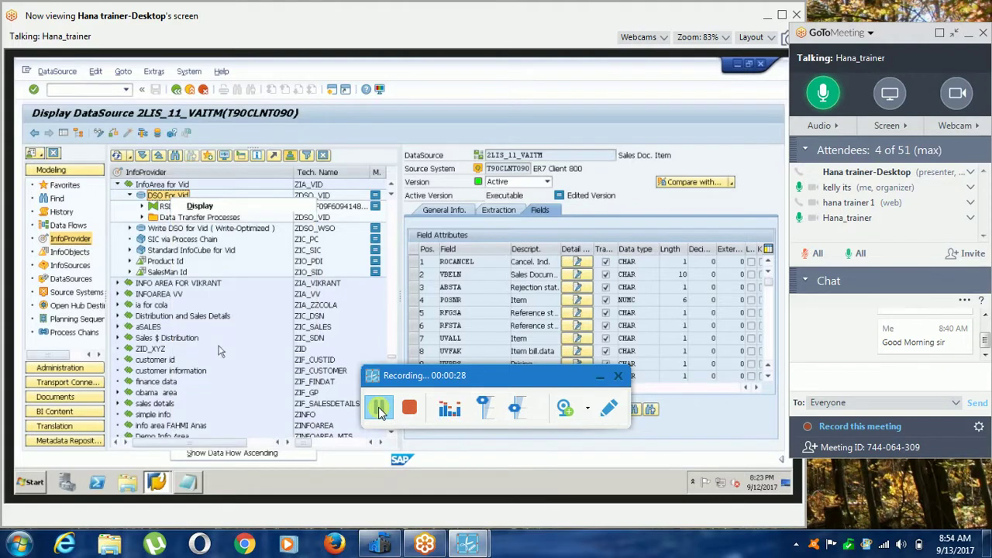
{"action": "left_click", "coordinate": [515, 271]}
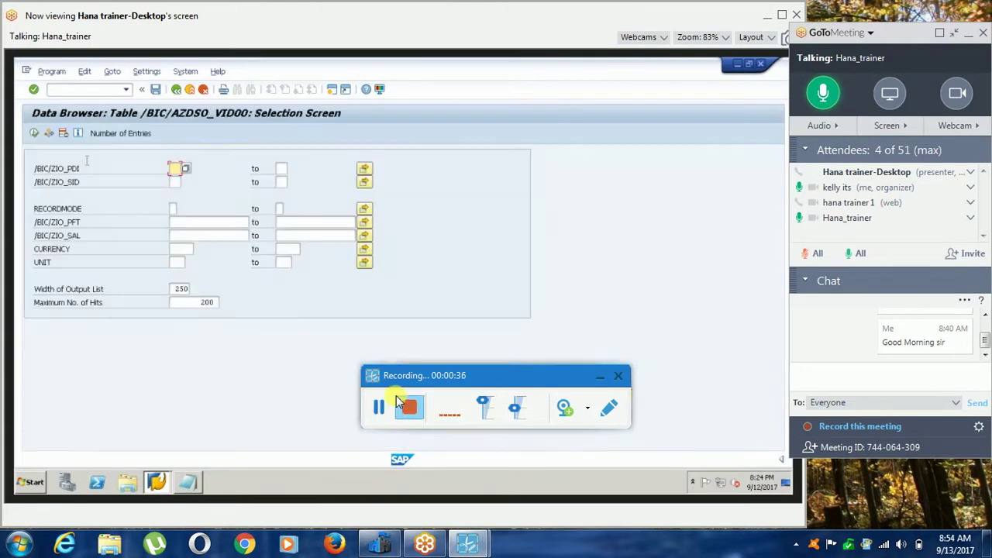
{"action": "left_click", "coordinate": [596, 380]}
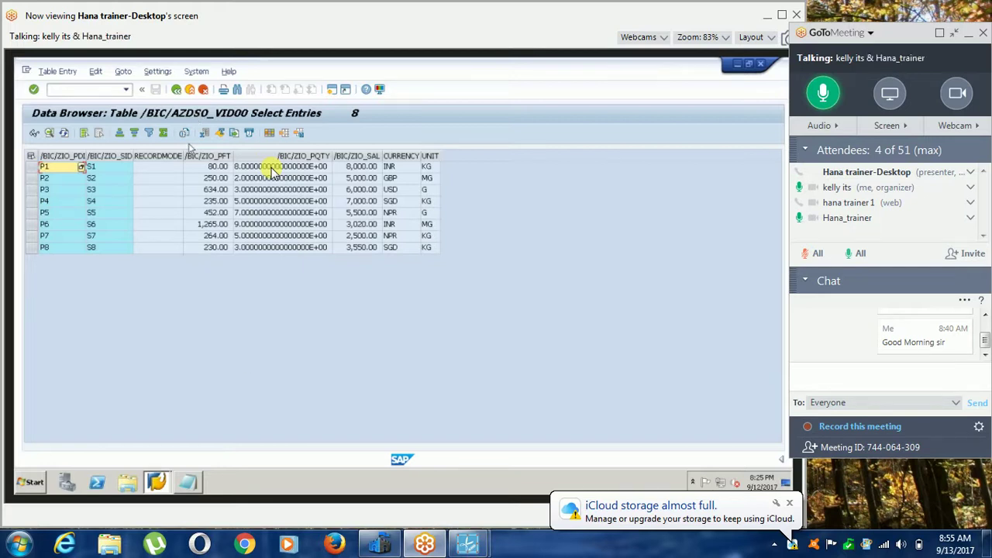
{"action": "left_click", "coordinate": [176, 90]}
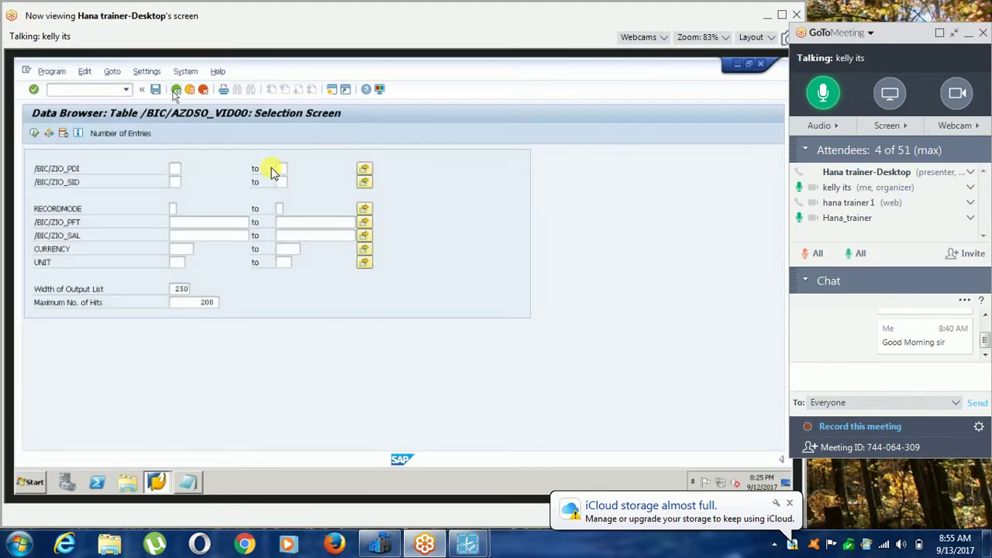
{"action": "left_click", "coordinate": [176, 90]}
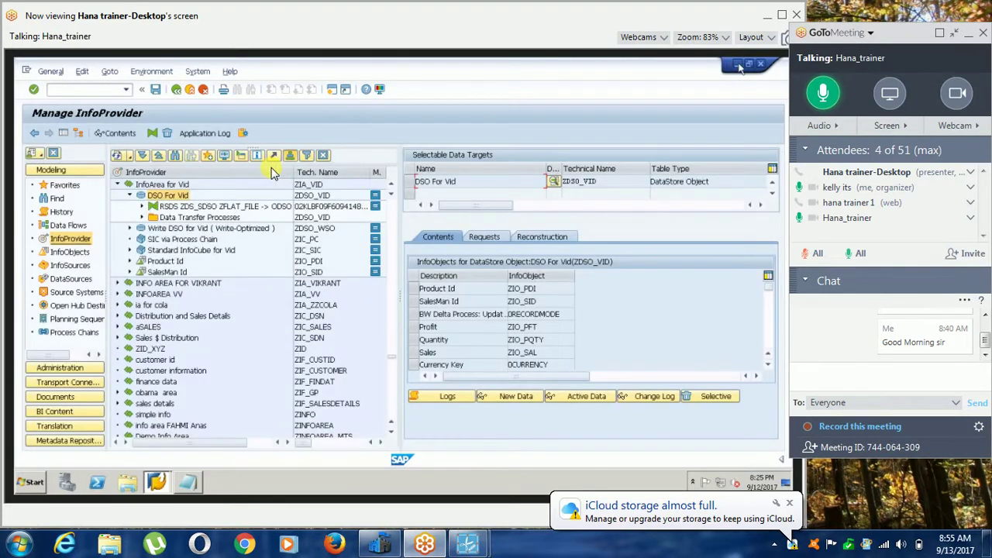
Show the remote desktop and move the Details file to the spot below the SAP BW folder.
{"action": "key", "text": "super+d"}
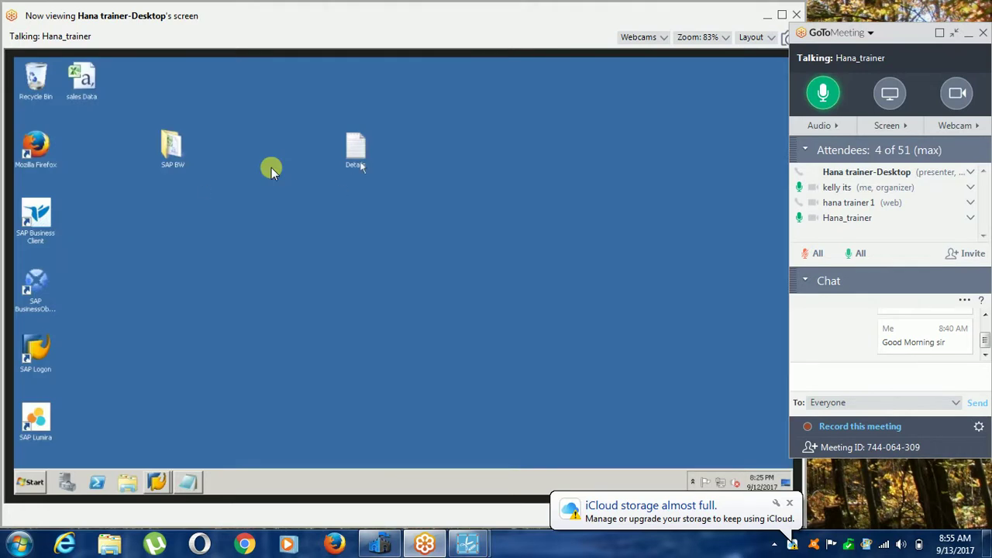
{"action": "left_click_drag", "start_coordinate": [317, 189], "coordinate": [159, 204]}
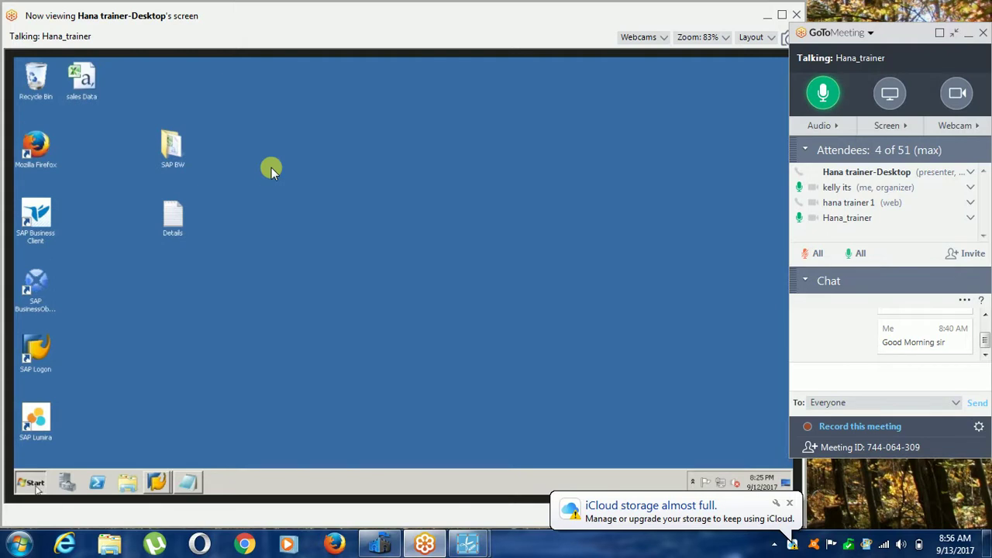
{"action": "left_click", "coordinate": [35, 483]}
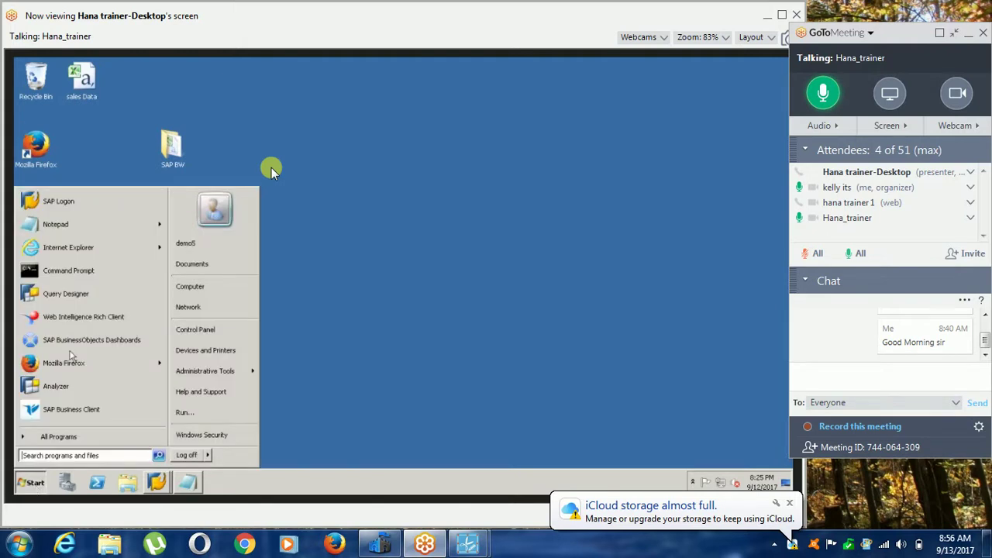
{"action": "mouse_move", "coordinate": [120, 229]}
{"action": "left_click", "coordinate": [92, 84]}
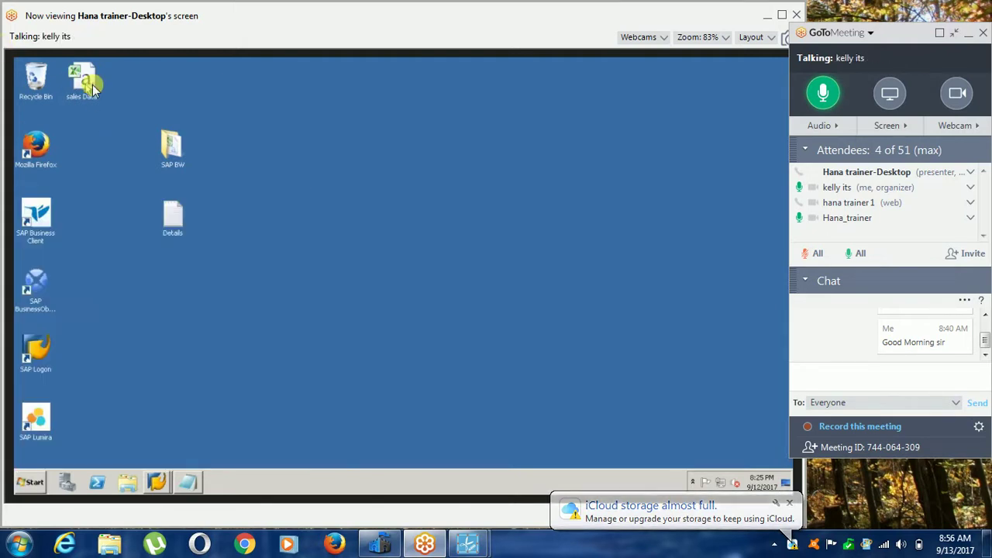
Open the sales Data file to review its source records, close it and switch back to the SAP window.
{"action": "double_click", "coordinate": [93, 84]}
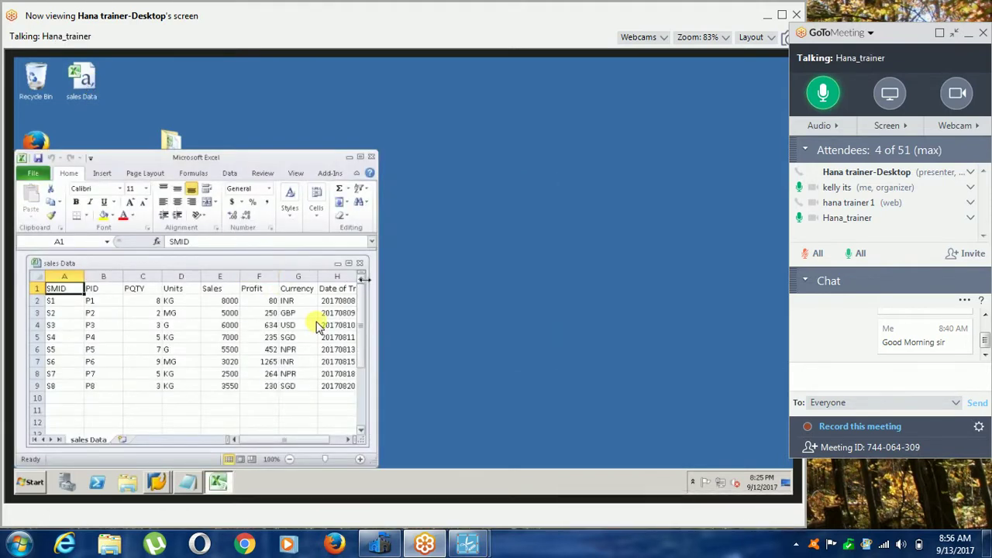
{"action": "left_click", "coordinate": [371, 157]}
{"action": "left_click", "coordinate": [158, 482]}
{"action": "left_click", "coordinate": [171, 458]}
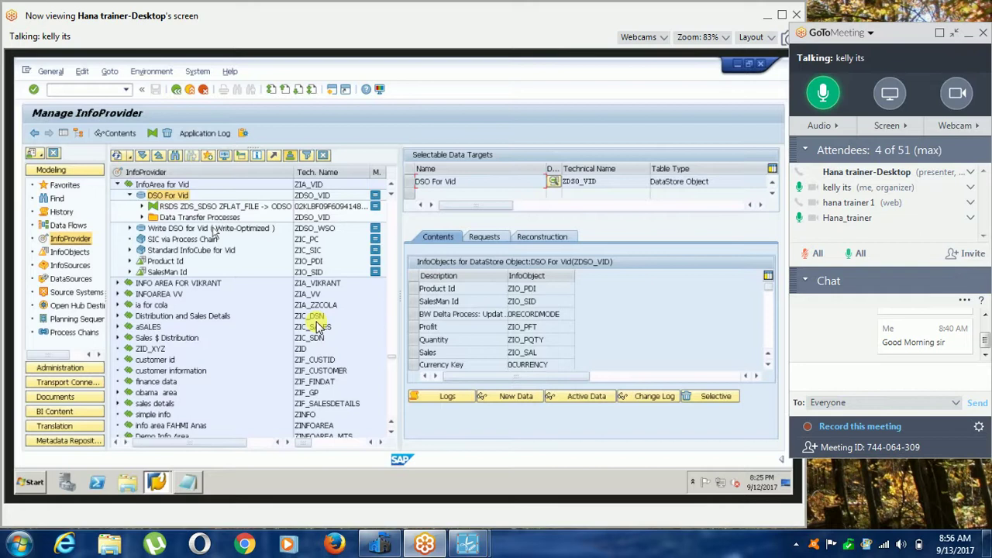
In the InfoObjects tree, expand InfoArea for Vid and its KF catalog, and open the Quantity key figure ZIO_PQTY.
{"action": "left_click", "coordinate": [74, 252]}
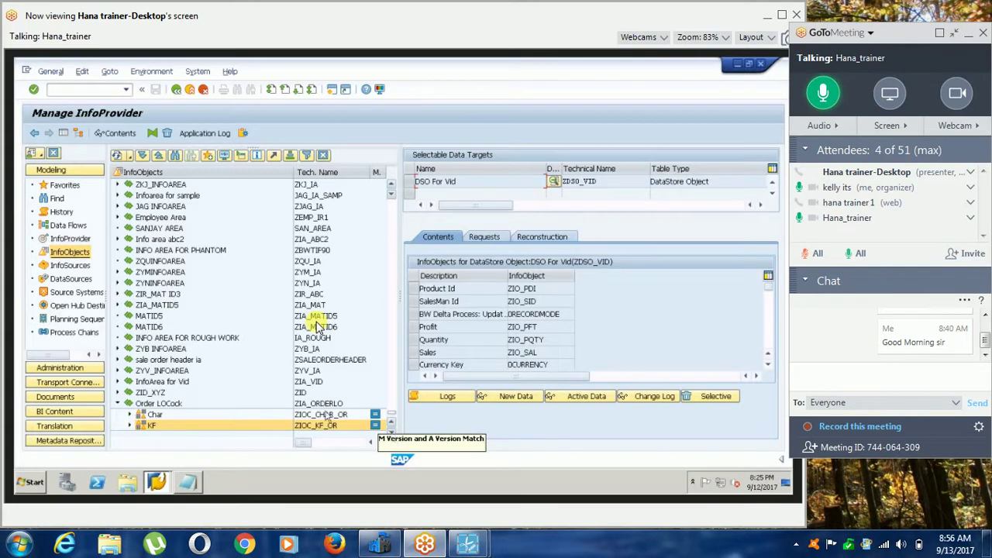
{"action": "left_click", "coordinate": [166, 382]}
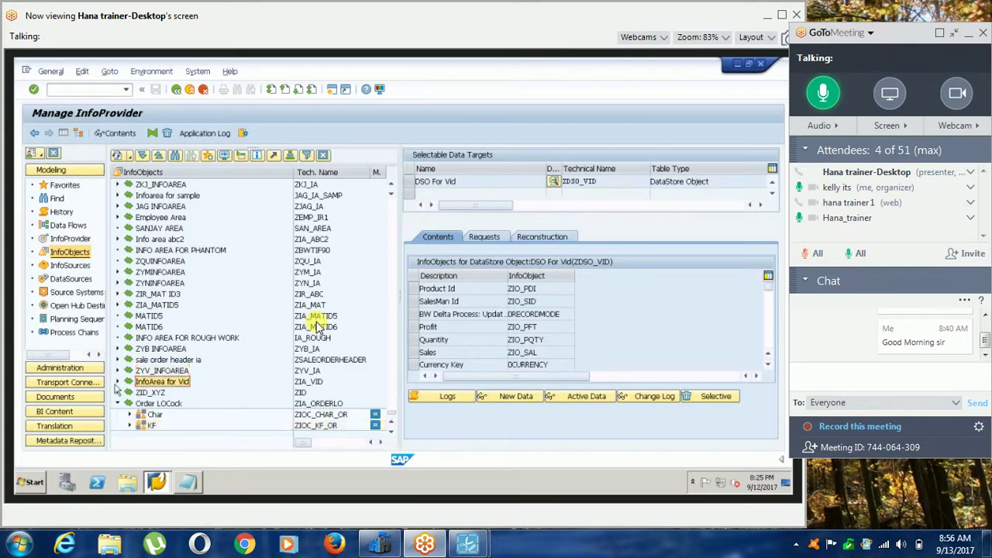
{"action": "left_click", "coordinate": [117, 383]}
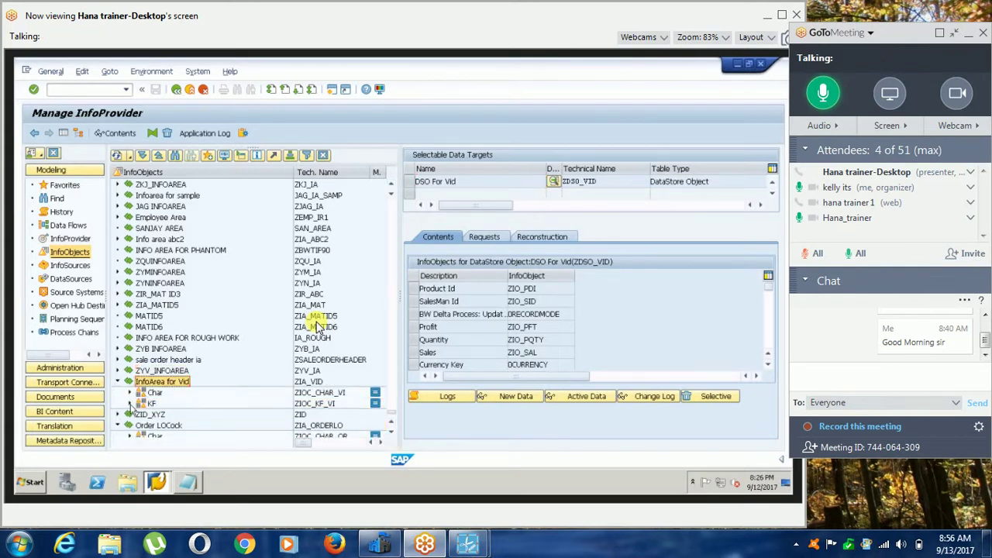
{"action": "left_click", "coordinate": [131, 404]}
{"action": "double_click", "coordinate": [164, 404]}
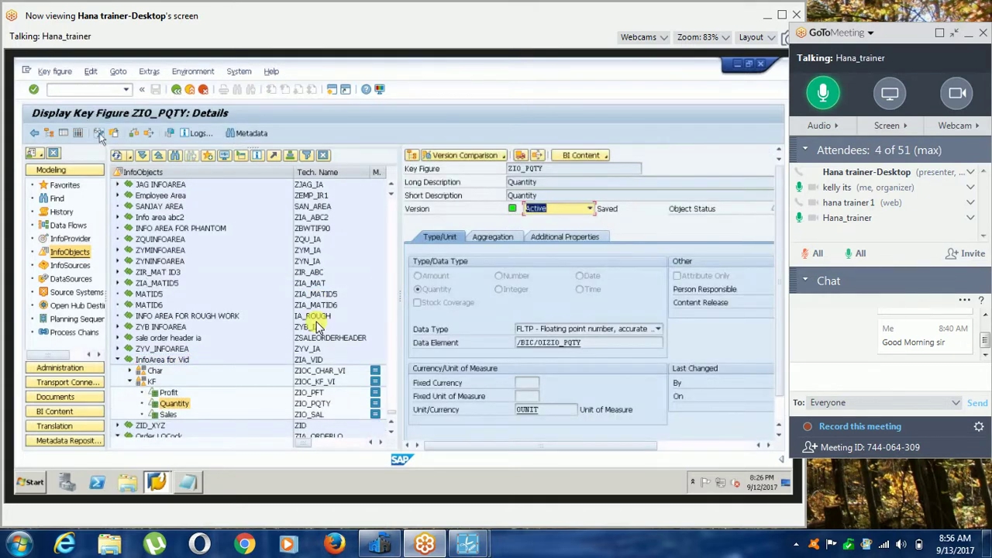
Switch the Quantity key figure to editing, try to set its type to Amount and keep data type FLTP.
{"action": "left_click", "coordinate": [99, 135]}
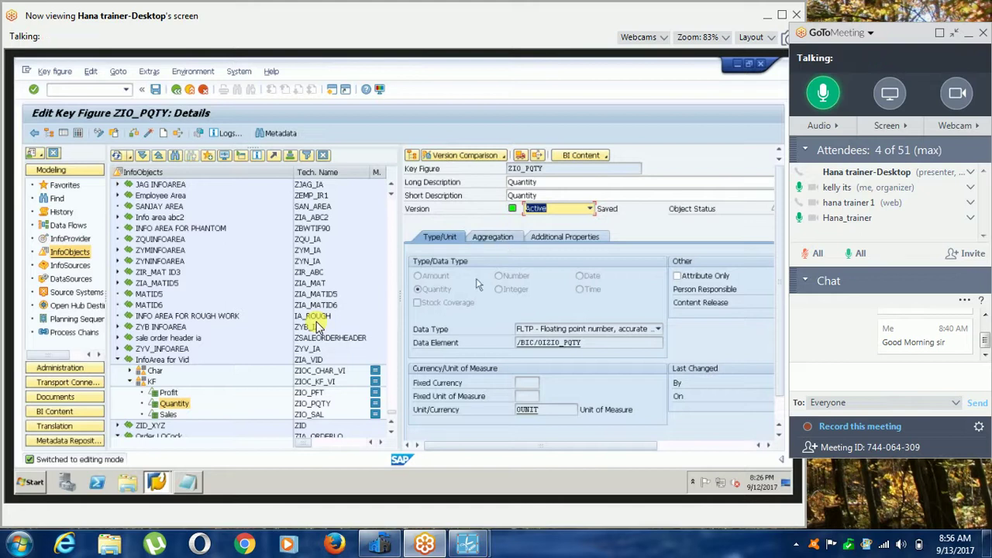
{"action": "left_click", "coordinate": [429, 276]}
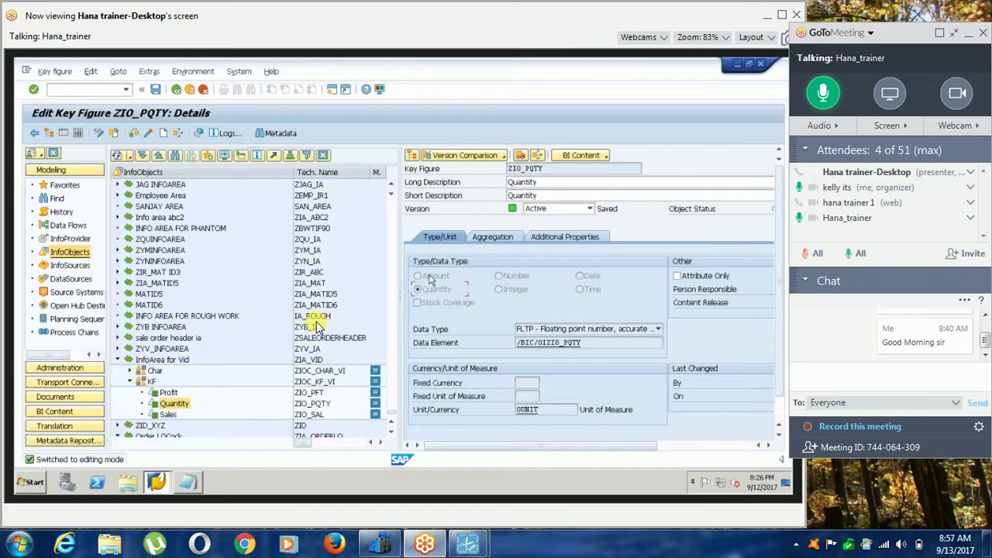
{"action": "left_click", "coordinate": [628, 330]}
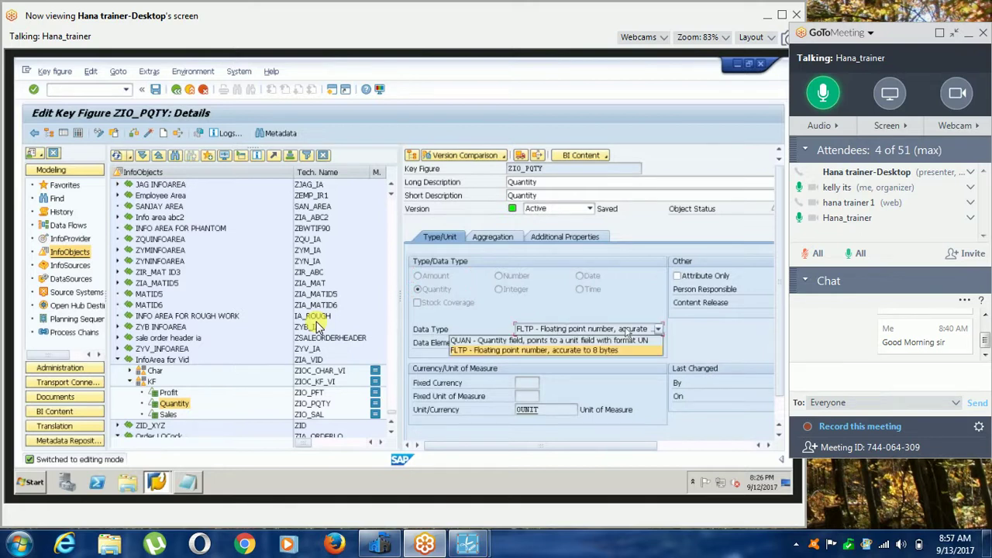
{"action": "left_click", "coordinate": [625, 350]}
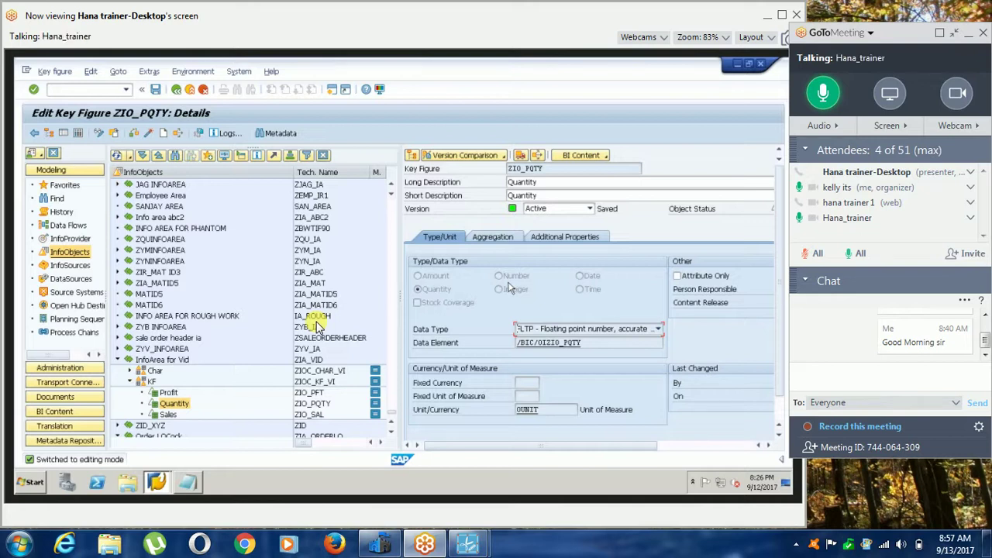
Toggle the Quantity key figure to display mode and back to editing, keeping its version set to Active.
{"action": "left_click", "coordinate": [100, 133]}
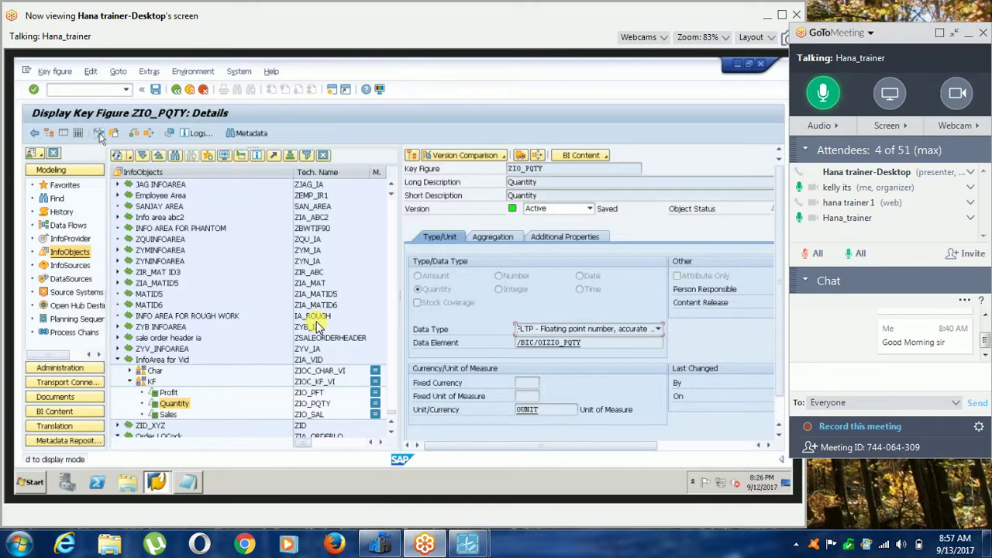
{"action": "left_click", "coordinate": [99, 134]}
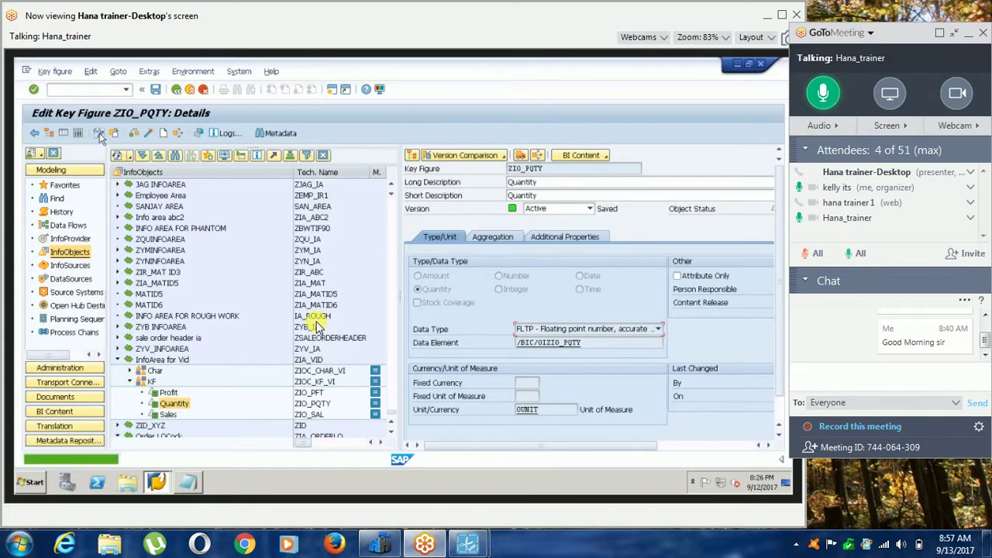
{"action": "left_click", "coordinate": [544, 210]}
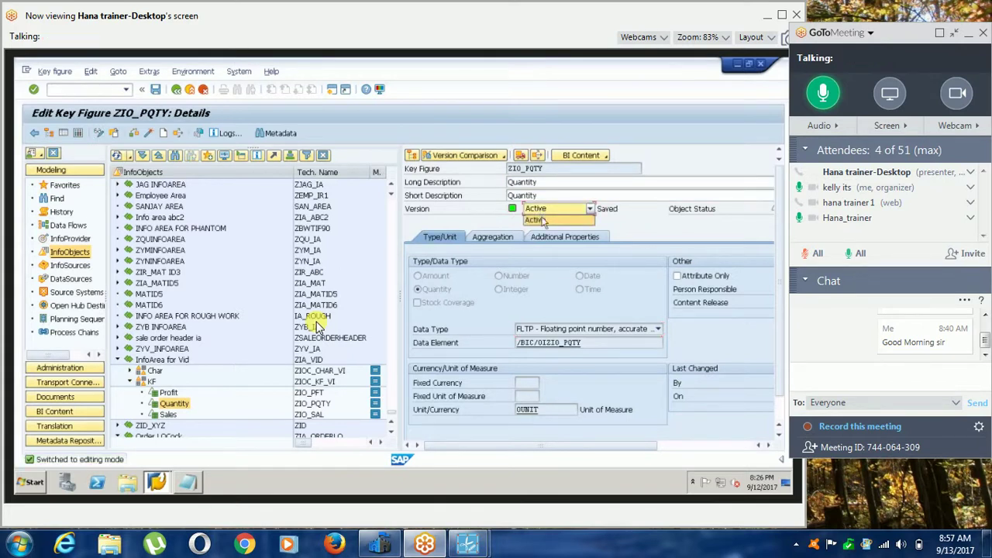
{"action": "left_click", "coordinate": [545, 221]}
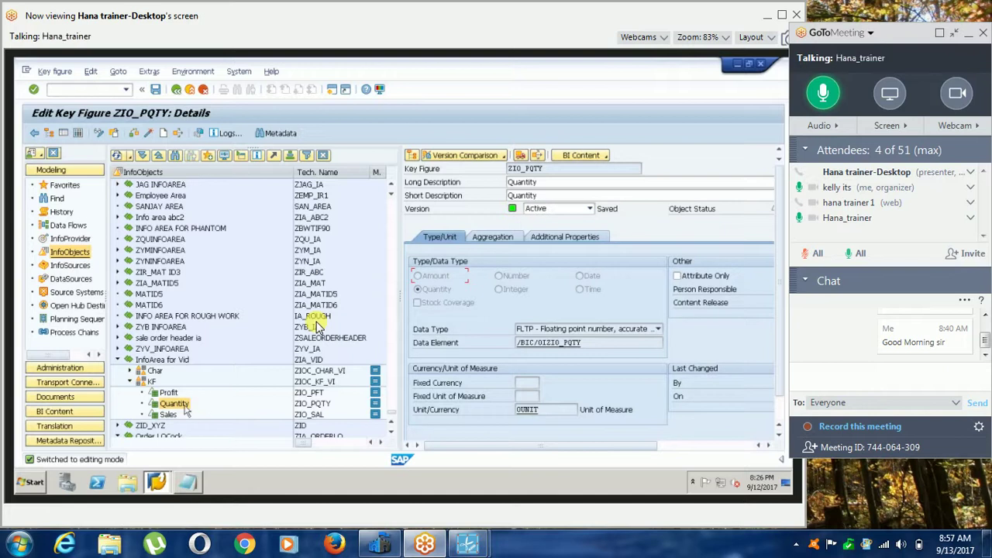
{"action": "left_click", "coordinate": [72, 240]}
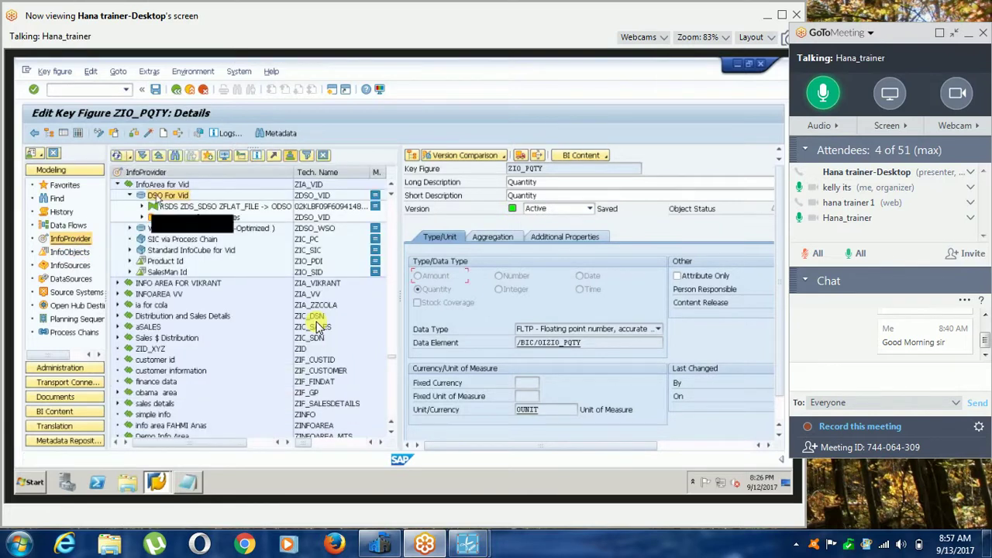
{"action": "right_click", "coordinate": [164, 195]}
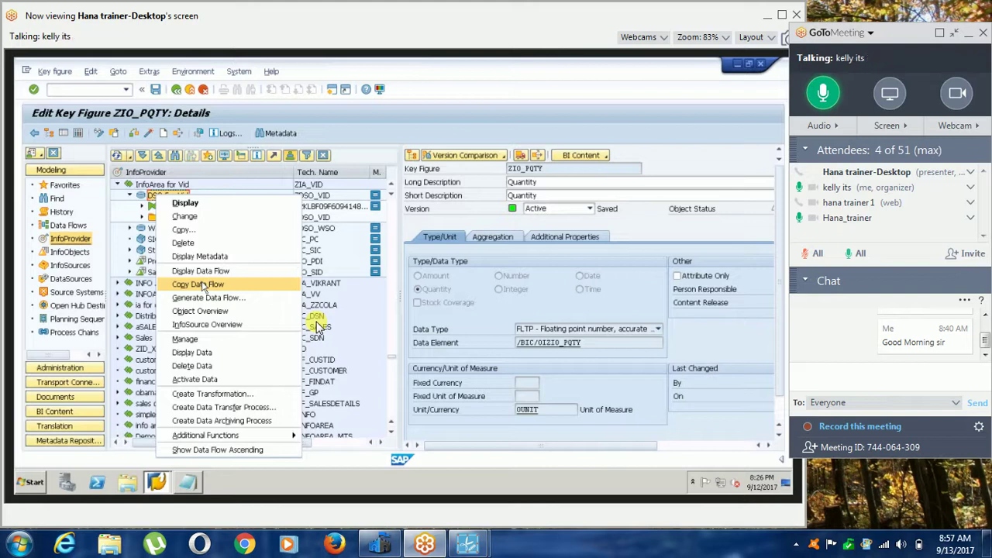
{"action": "left_click", "coordinate": [71, 252]}
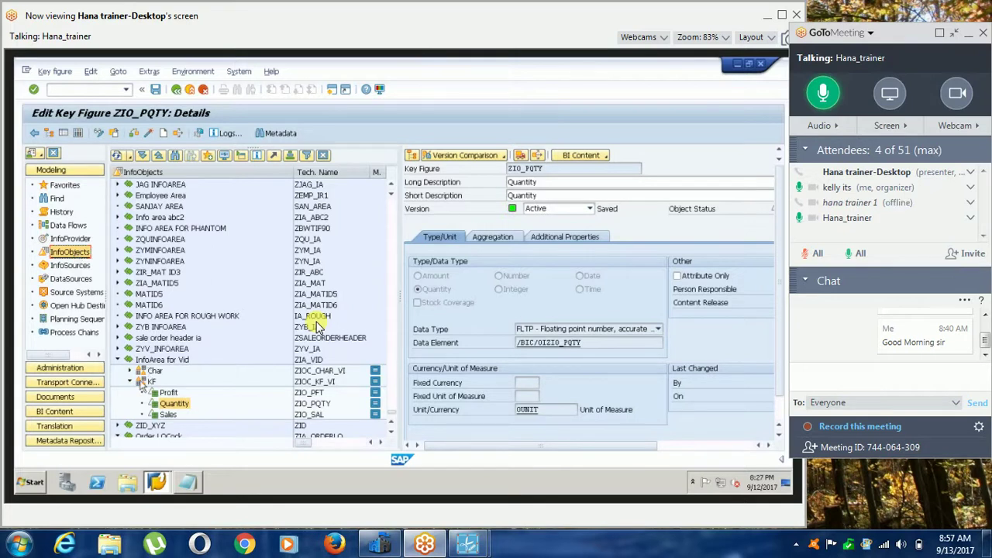
{"action": "right_click", "coordinate": [149, 380]}
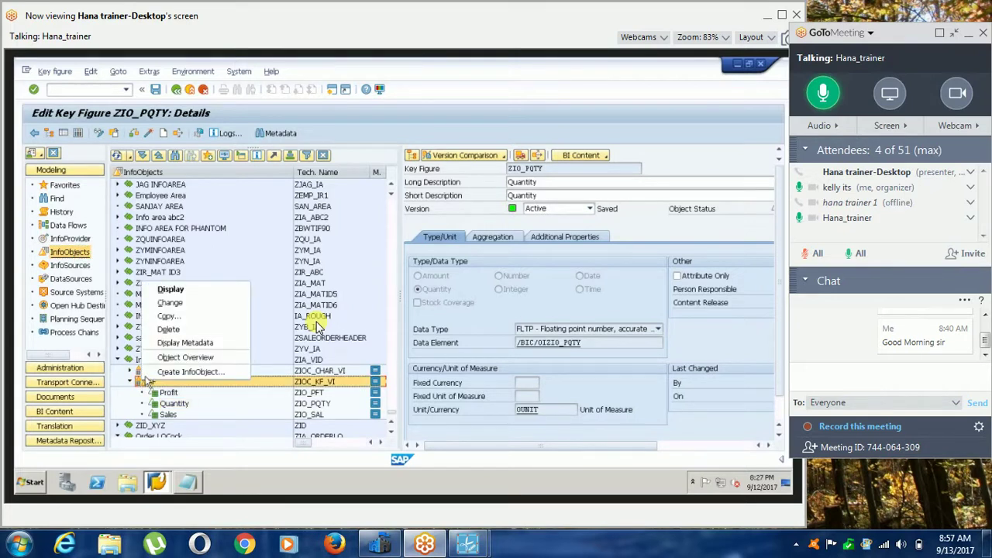
Delete the data contents of DSO For Vid (ZDSO_VID) in the InfoProvider tree, and return to the InfoObjects tree.
{"action": "left_click", "coordinate": [69, 239]}
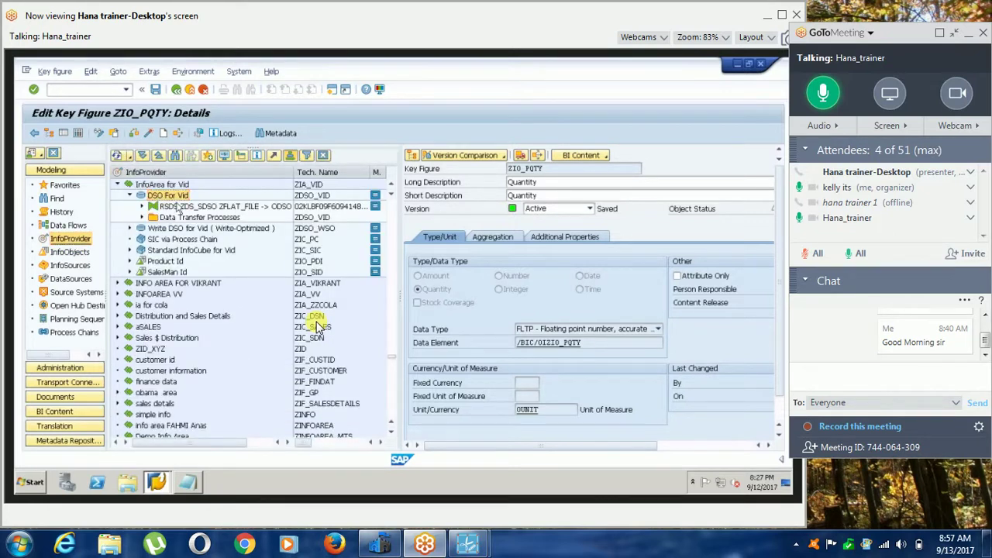
{"action": "right_click", "coordinate": [164, 196]}
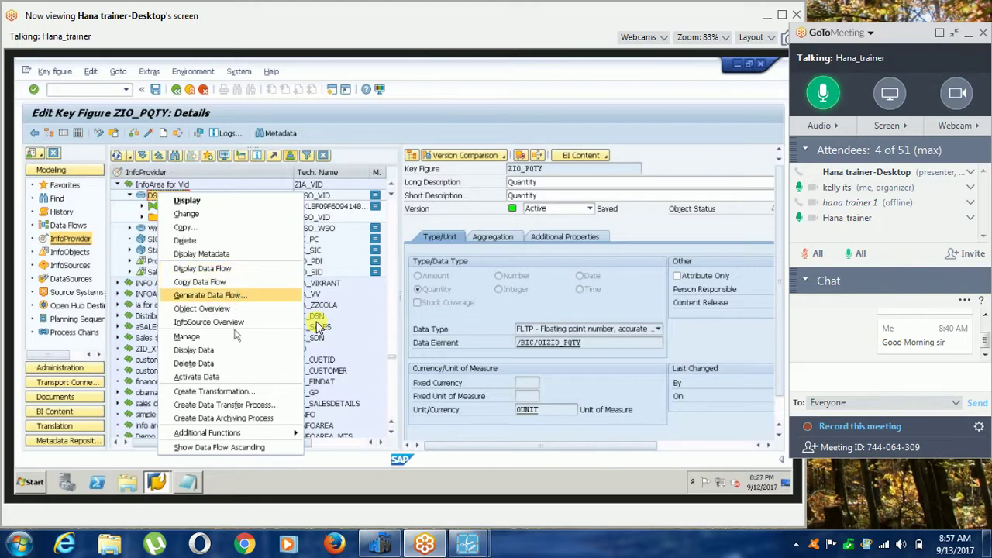
{"action": "left_click", "coordinate": [229, 367]}
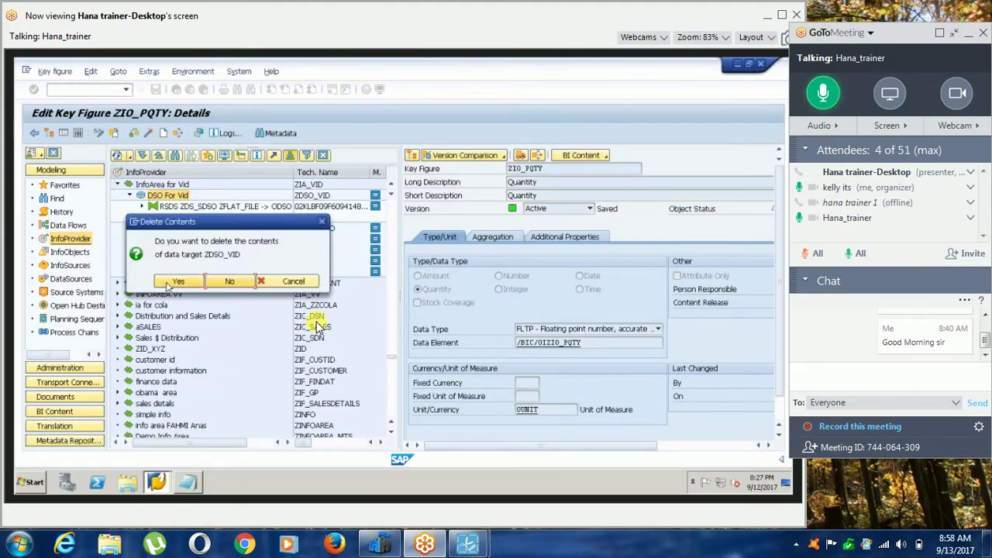
{"action": "left_click", "coordinate": [173, 285]}
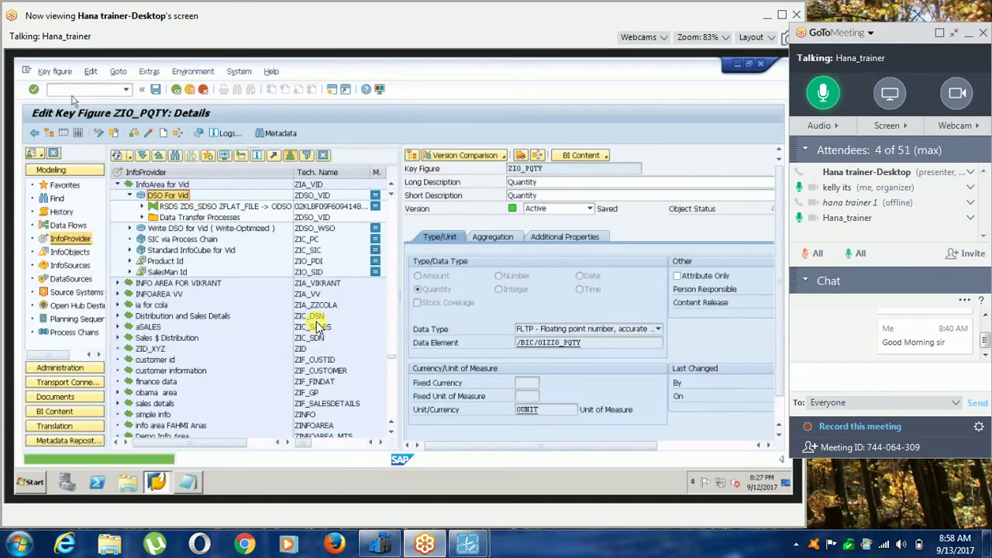
{"action": "left_click", "coordinate": [76, 254]}
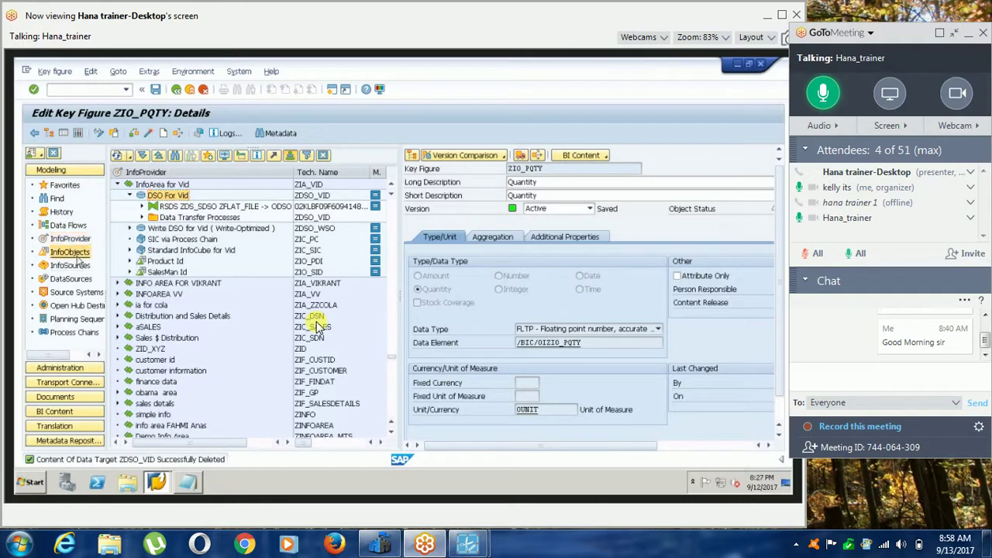
Open the Quantity key figure ZIO_PQTY under KF for changing, check it in display mode, and reopen it for changing.
{"action": "left_click", "coordinate": [165, 405]}
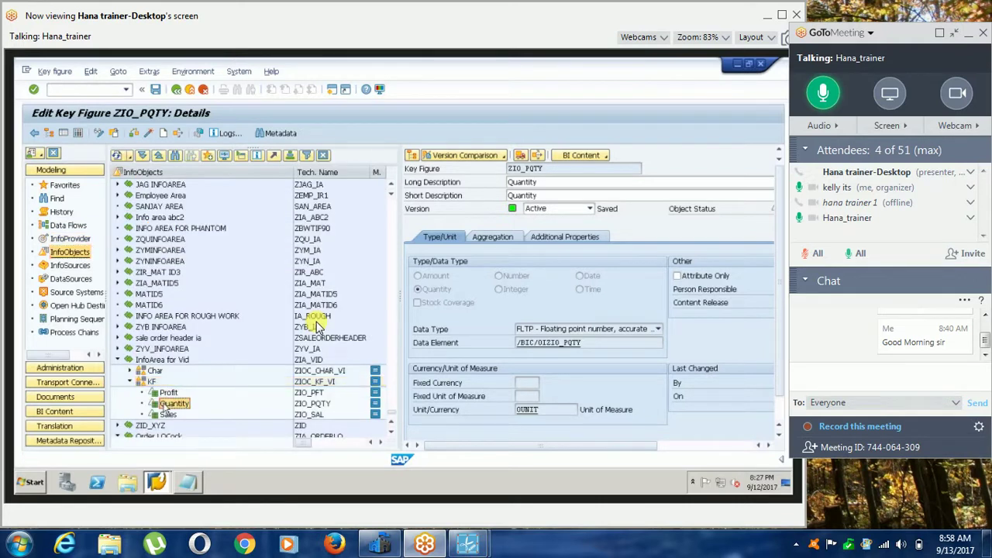
{"action": "right_click", "coordinate": [166, 404]}
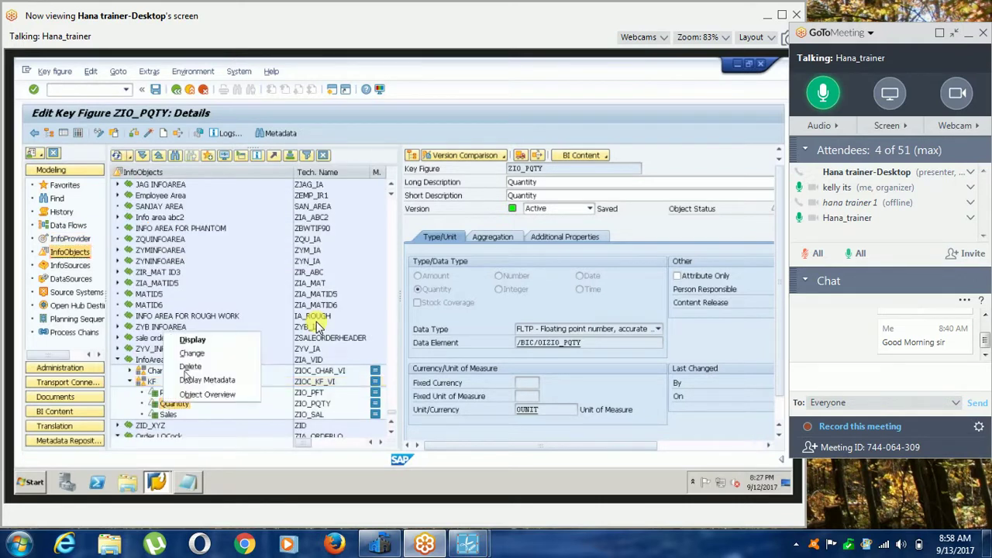
{"action": "left_click", "coordinate": [192, 354]}
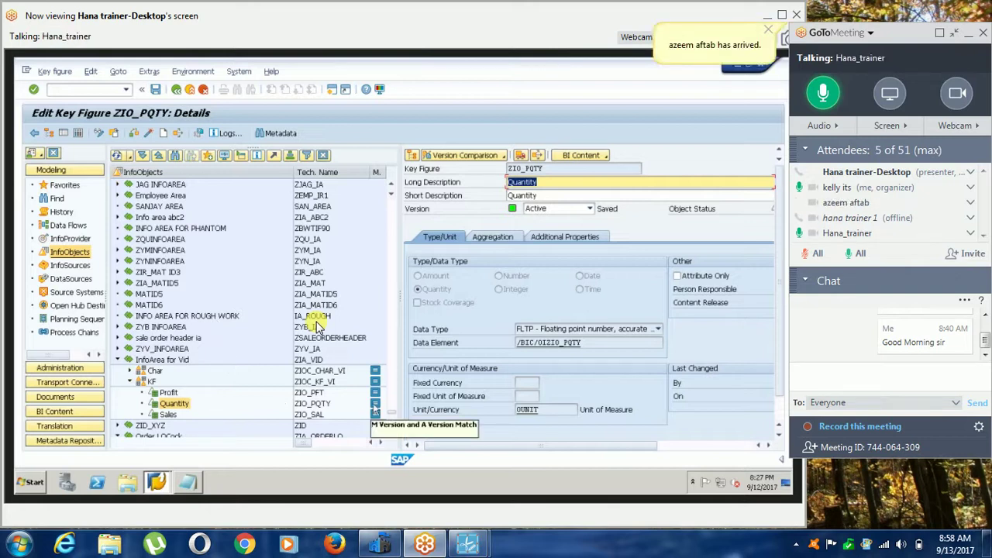
{"action": "left_click", "coordinate": [375, 405]}
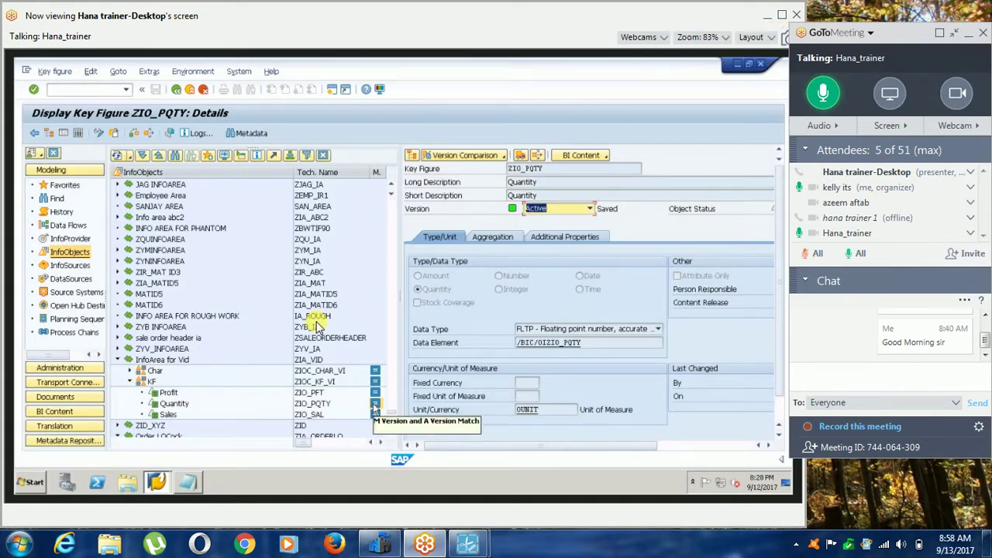
{"action": "left_click", "coordinate": [175, 405]}
{"action": "right_click", "coordinate": [177, 407]}
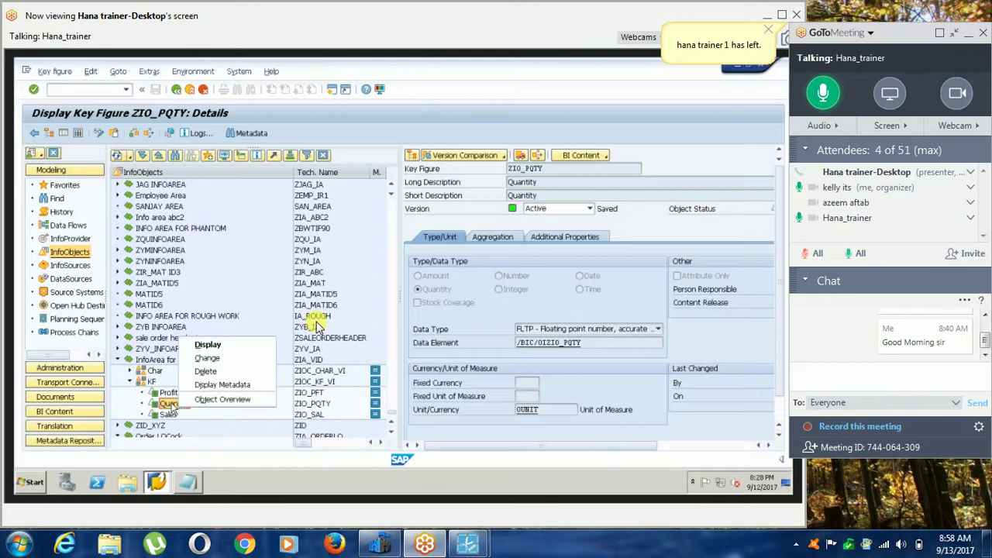
{"action": "left_click", "coordinate": [222, 363]}
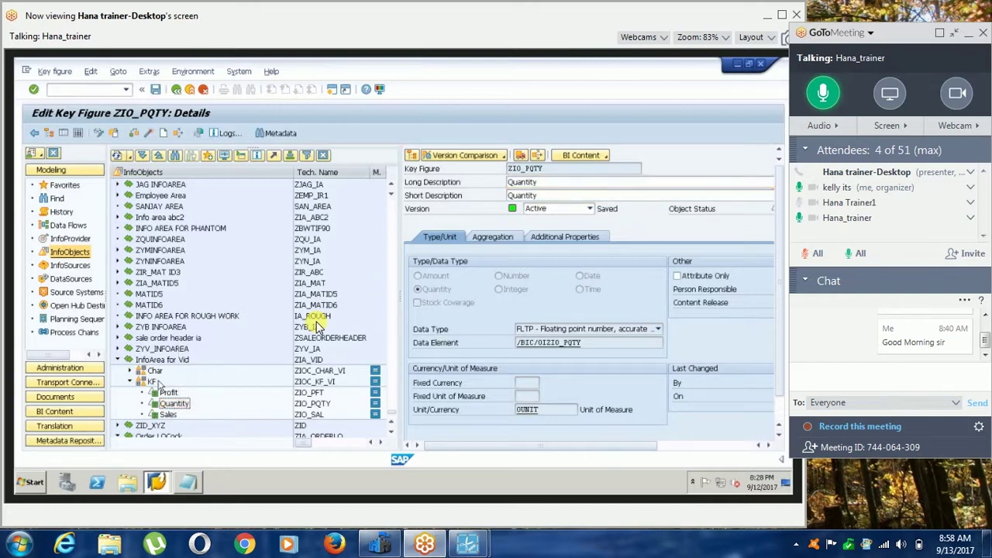
Create a key figure named ZQUNV with the long description qty in the KF InfoObject catalog.
{"action": "right_click", "coordinate": [155, 384]}
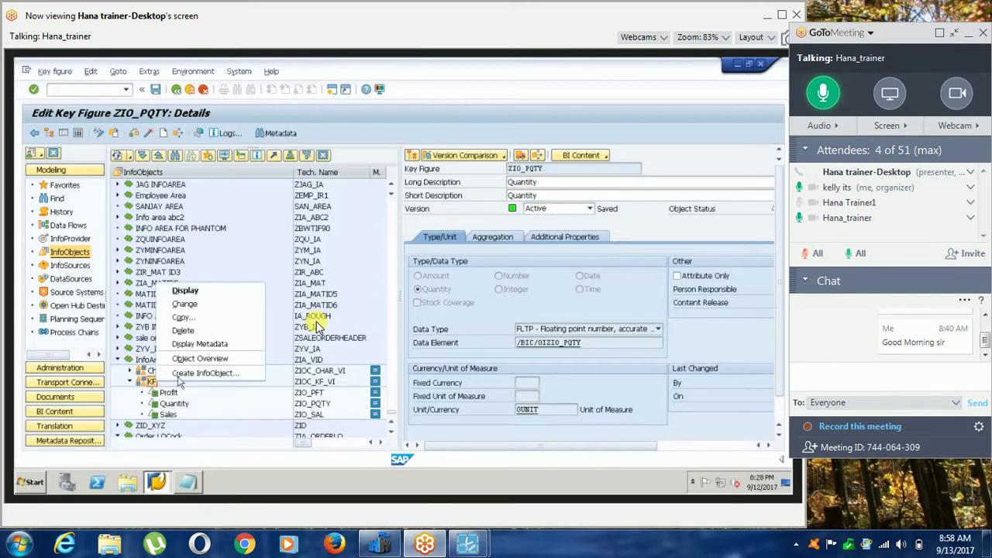
{"action": "left_click", "coordinate": [178, 376]}
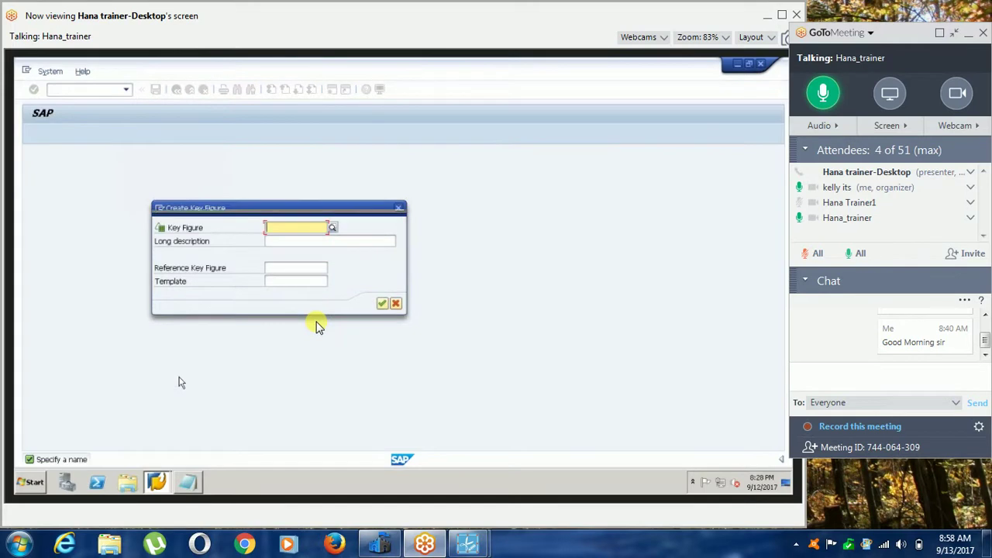
{"action": "type", "text": "zqu"}
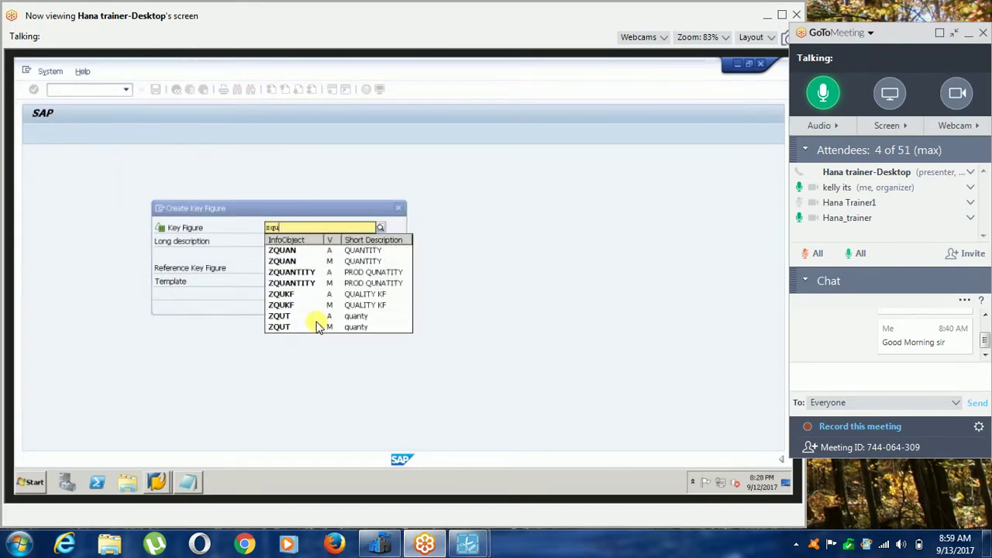
{"action": "type", "text": "nv"}
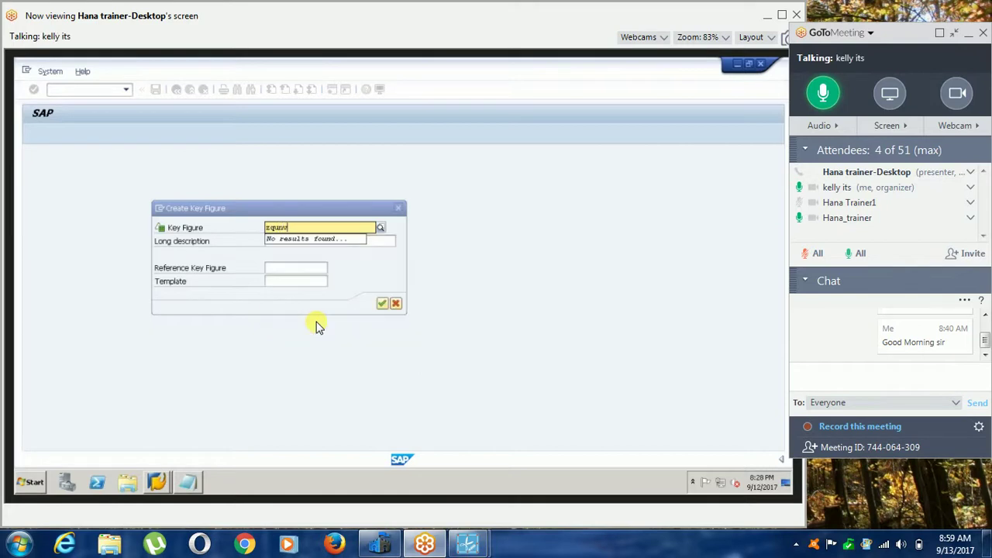
{"action": "key", "text": "Tab"}
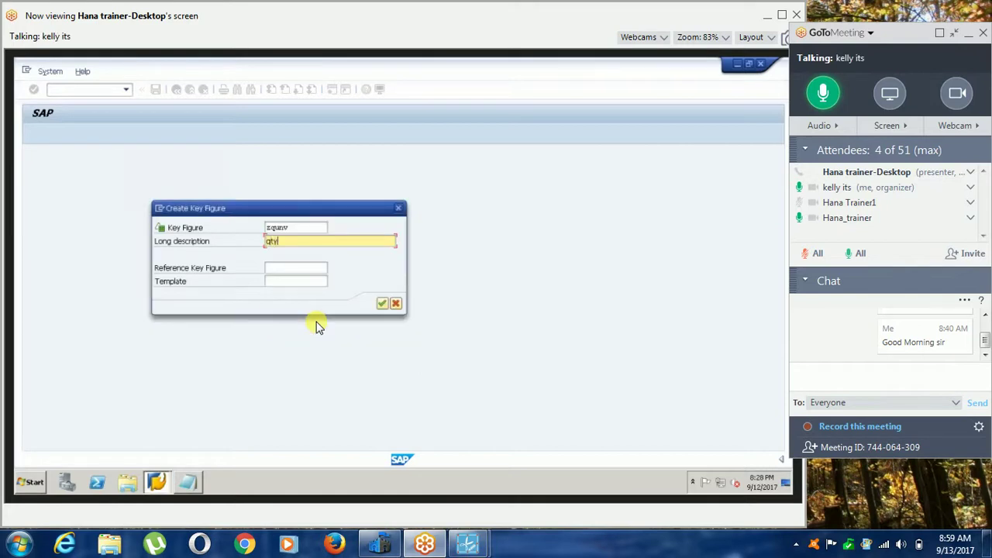
{"action": "type", "text": "qty"}
{"action": "left_click", "coordinate": [381, 305]}
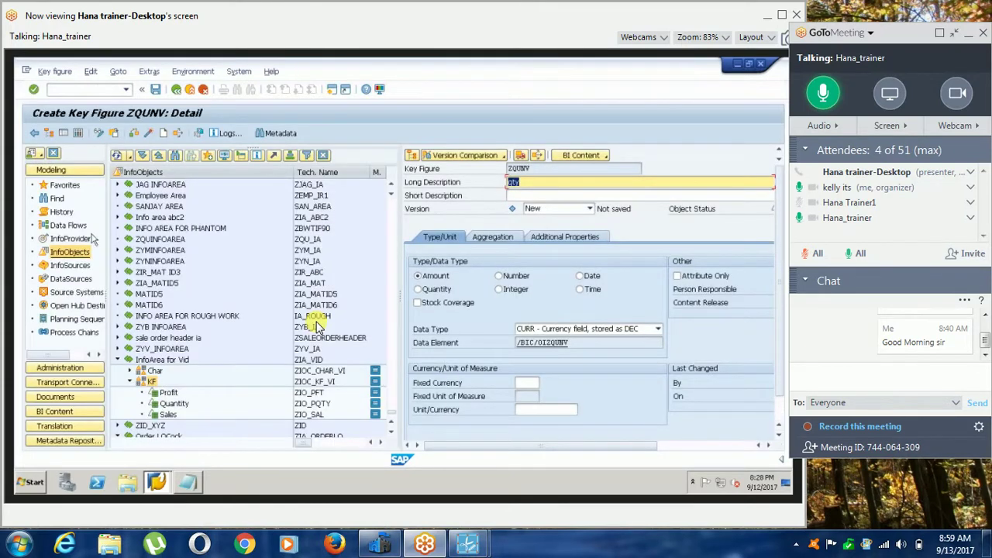
Set the ZQUNV key figure's type to Quantity with unit 0UNIT and activate it.
{"action": "left_click", "coordinate": [172, 404]}
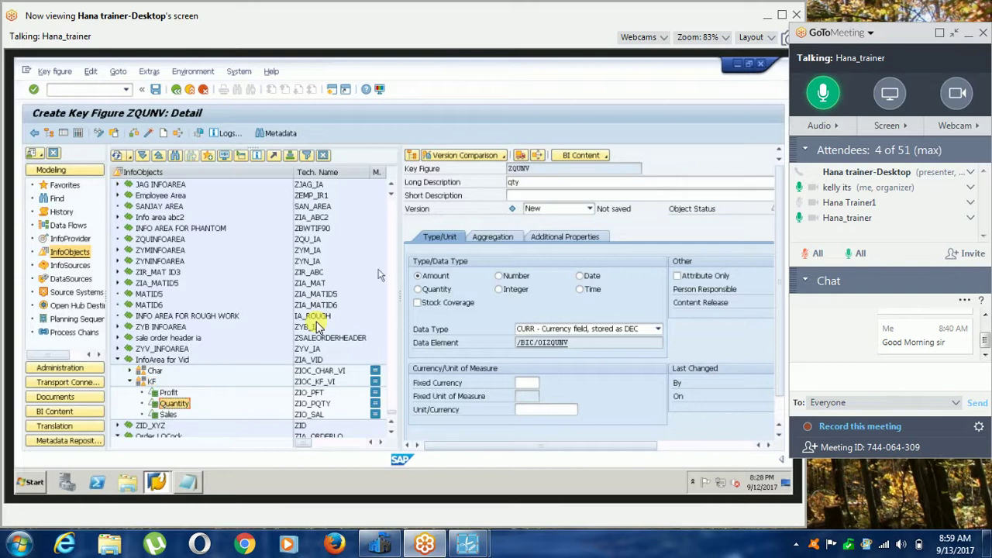
{"action": "left_click", "coordinate": [438, 290]}
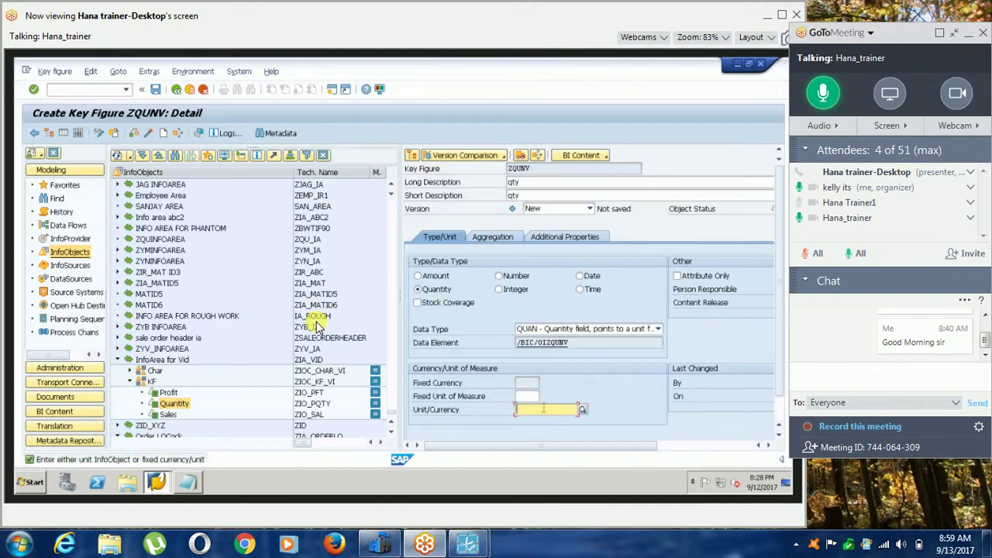
{"action": "type", "text": "0u"}
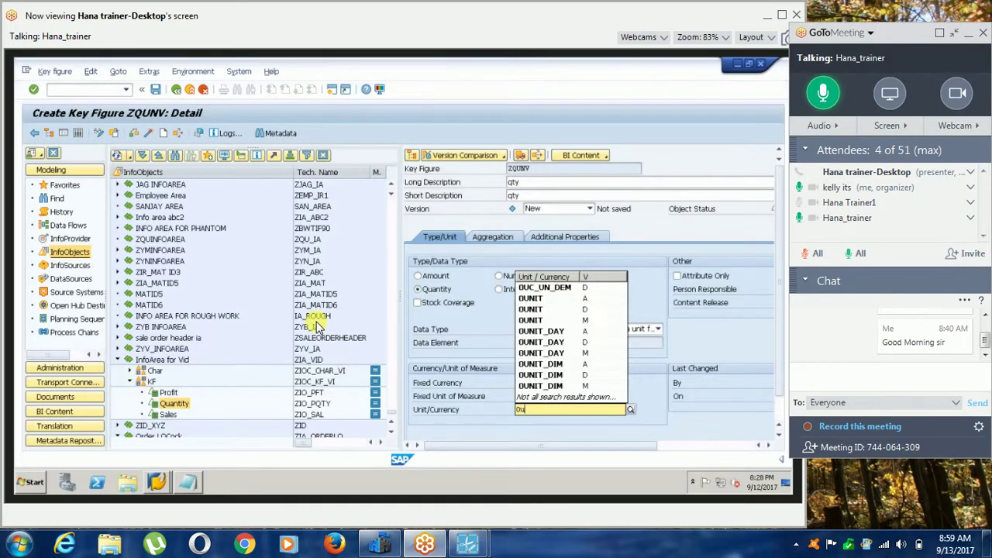
{"action": "left_click", "coordinate": [541, 305]}
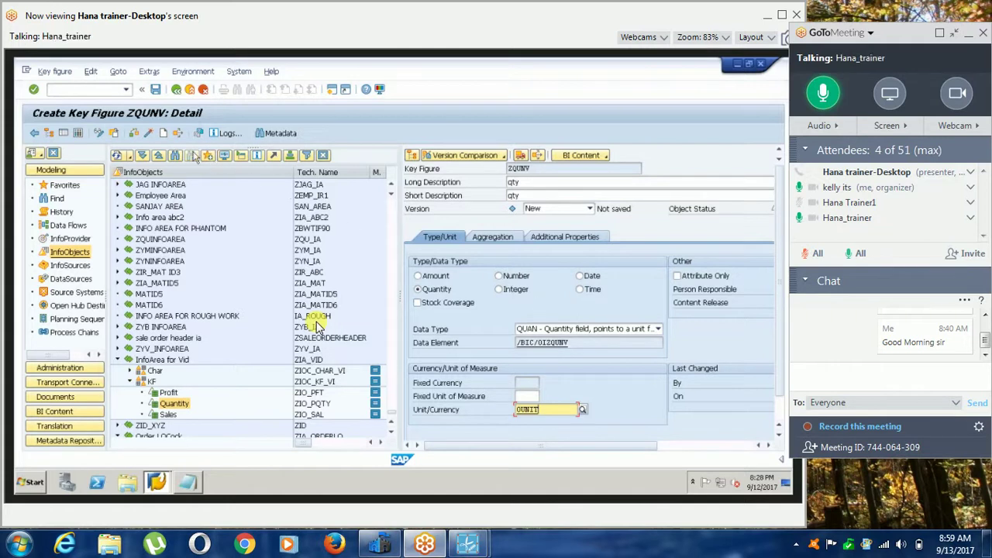
{"action": "left_click", "coordinate": [147, 134]}
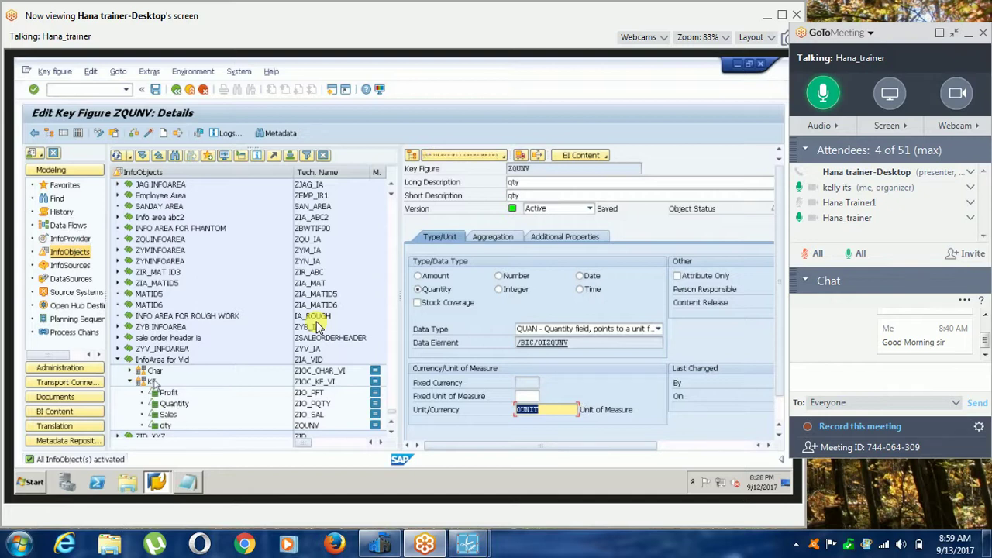
Return to the InfoProvider tree and open DSO For Vid (ZDSO_VID) for changing.
{"action": "left_click", "coordinate": [175, 404]}
{"action": "left_click", "coordinate": [81, 240]}
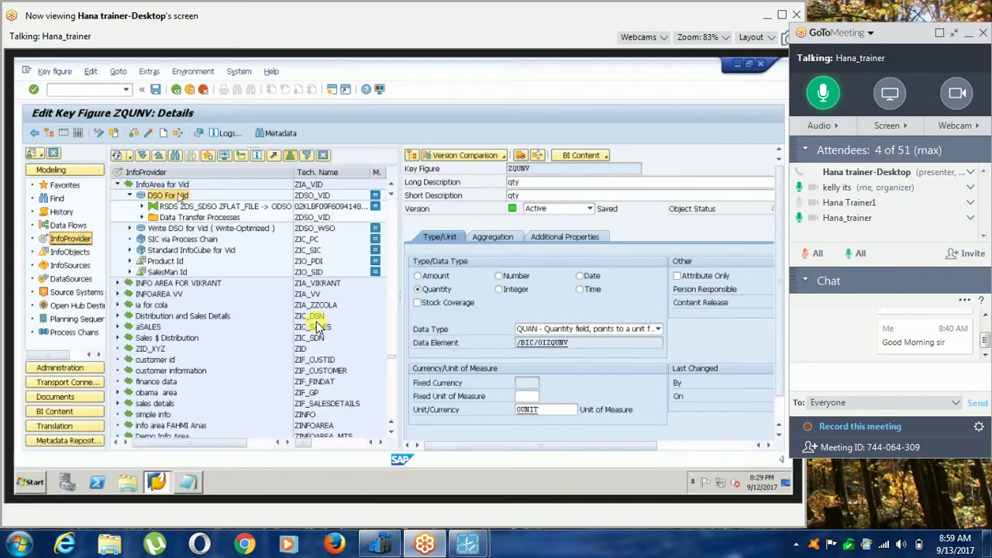
{"action": "left_click", "coordinate": [180, 196]}
{"action": "right_click", "coordinate": [180, 196]}
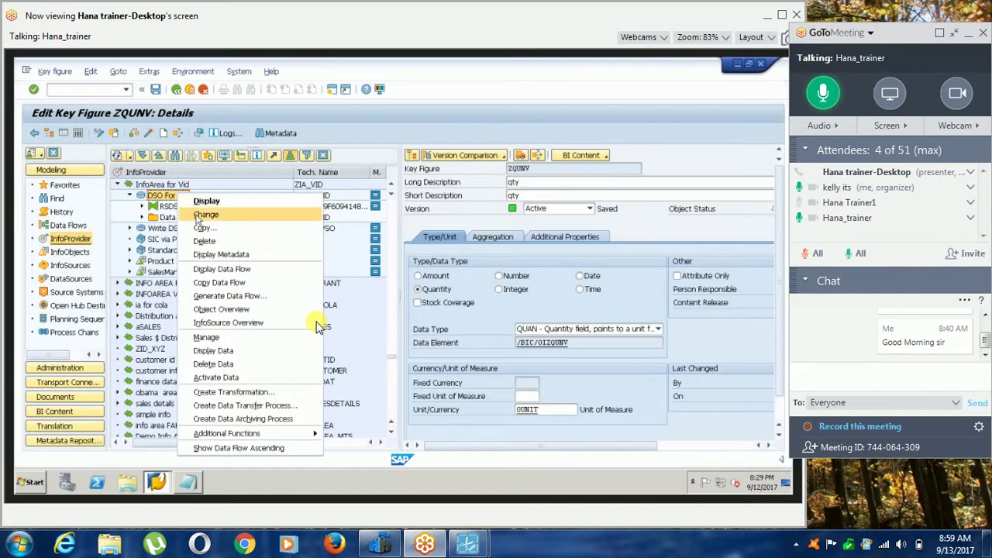
{"action": "left_click", "coordinate": [204, 221]}
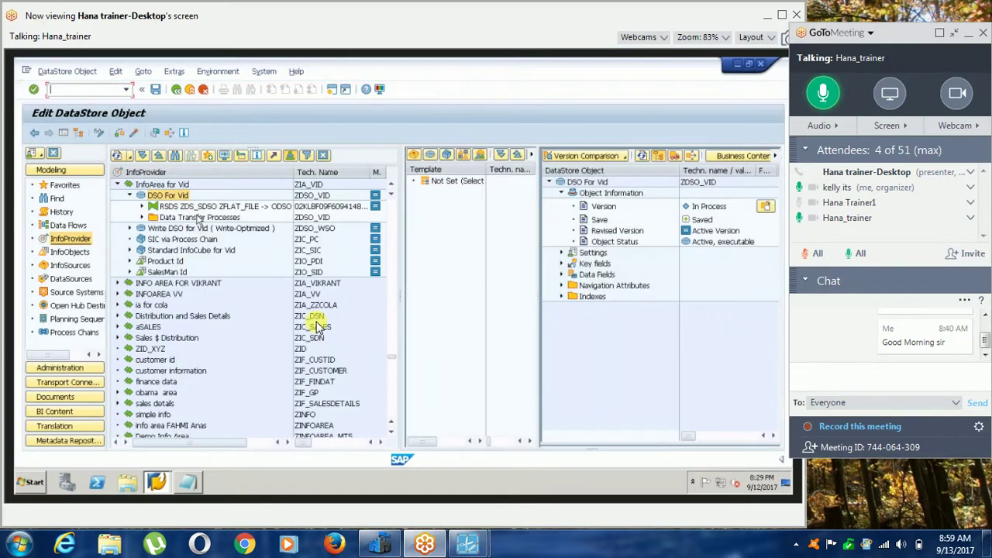
Expand the DSO's key fields and data fields, and delete Quantity (ZIO_PQTY) from the data fields.
{"action": "left_click", "coordinate": [562, 264]}
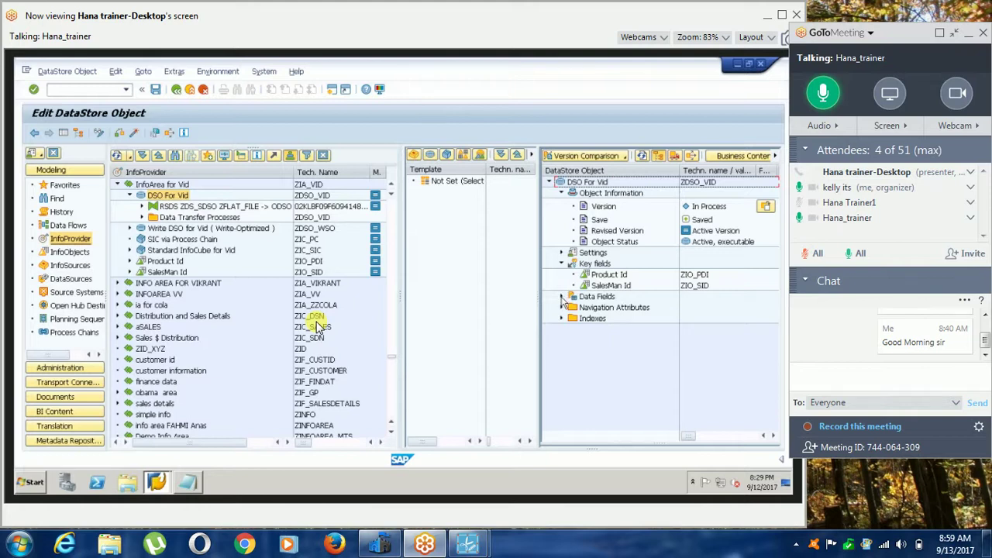
{"action": "left_click", "coordinate": [561, 297]}
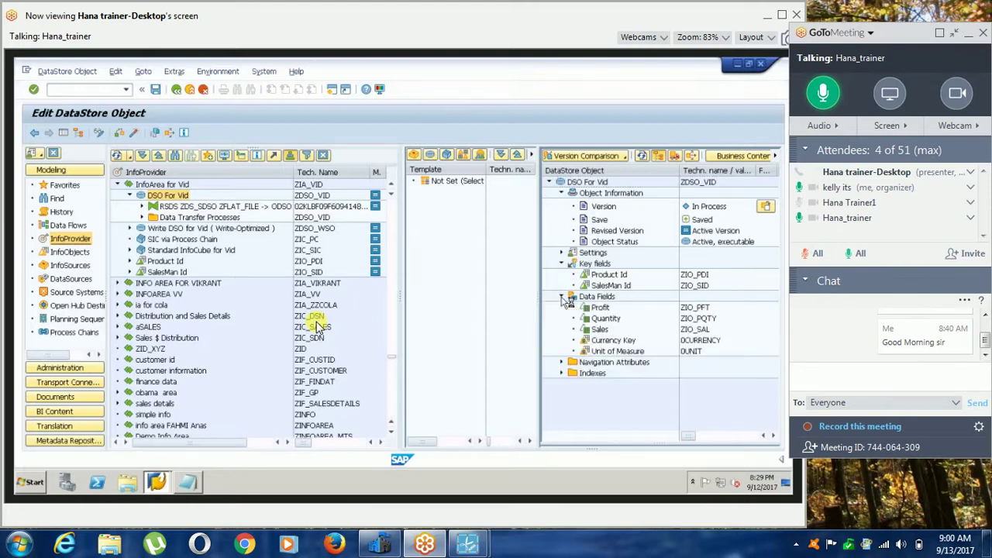
{"action": "left_click", "coordinate": [602, 319]}
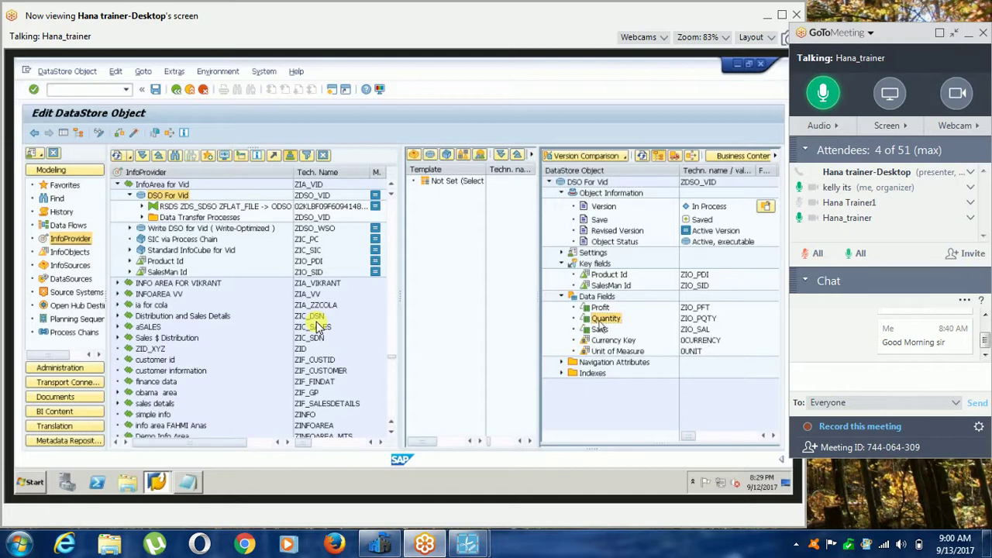
{"action": "right_click", "coordinate": [600, 322]}
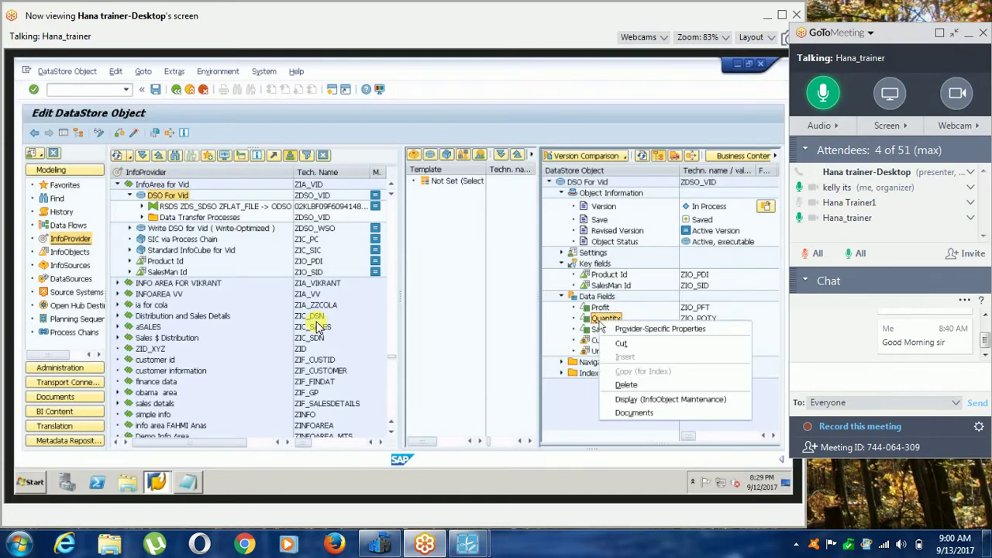
{"action": "left_click", "coordinate": [627, 386]}
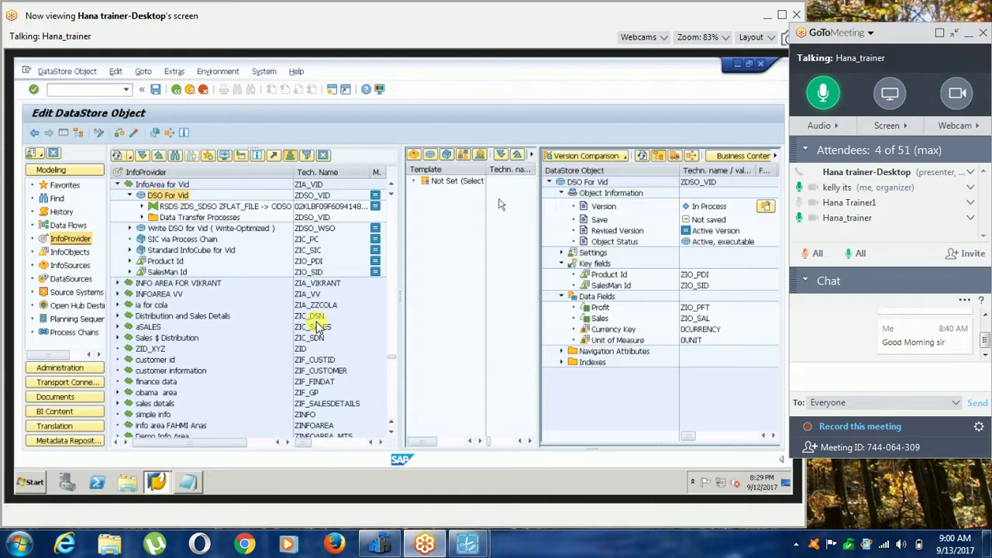
Add the qty key figure from the KF catalog template to the DSO's data fields and activate the DSO despite the removed InfoObject.
{"action": "left_click", "coordinate": [184, 133]}
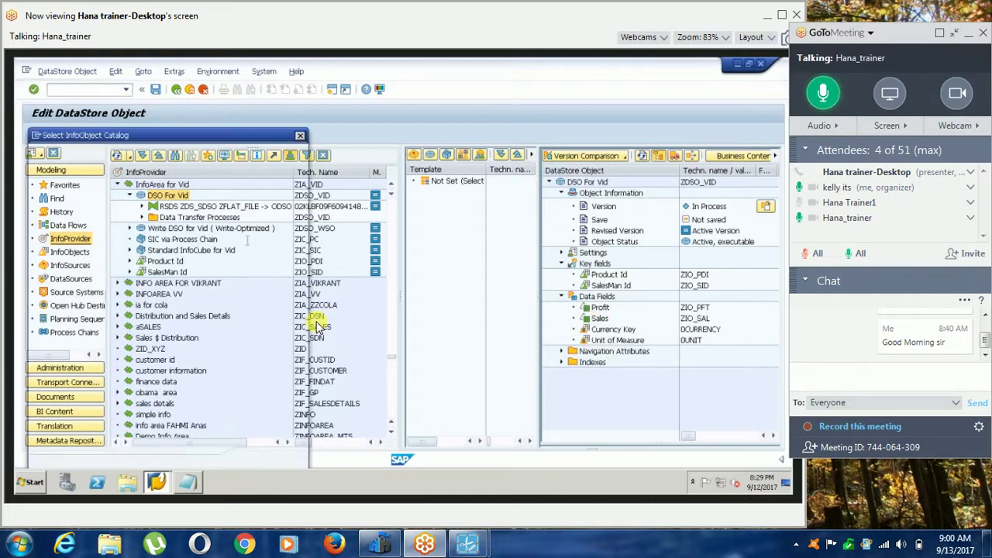
{"action": "double_click", "coordinate": [51, 247]}
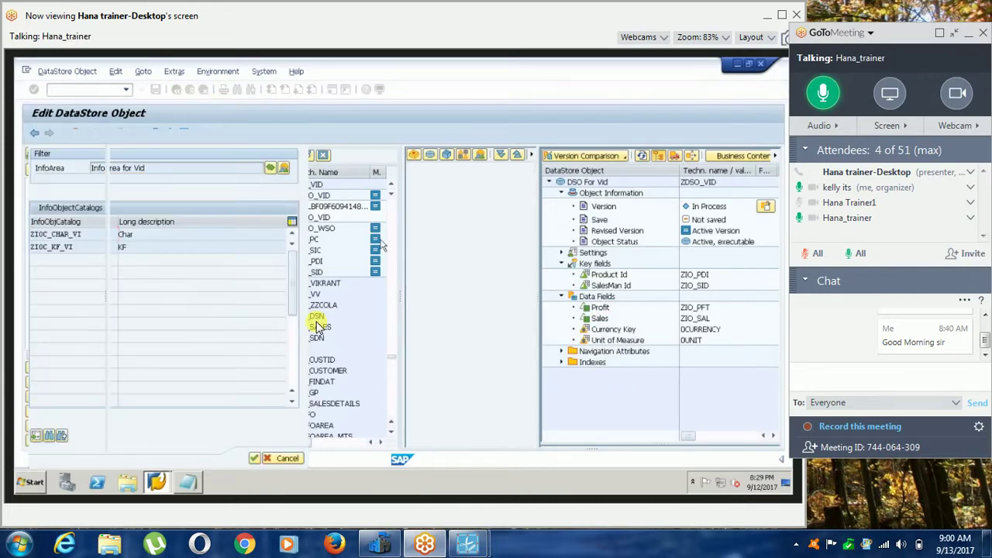
{"action": "left_click", "coordinate": [428, 192]}
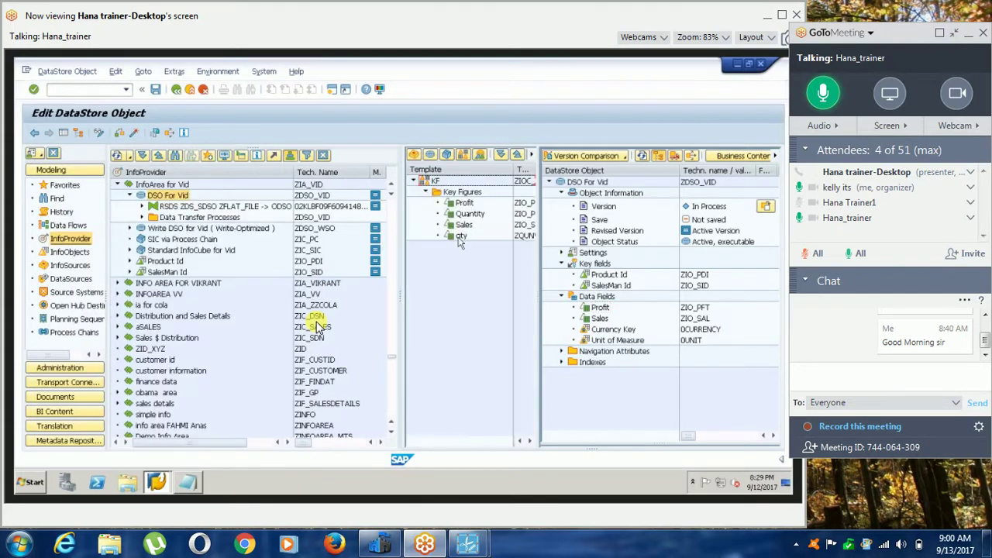
{"action": "left_click_drag", "start_coordinate": [461, 236], "coordinate": [604, 302]}
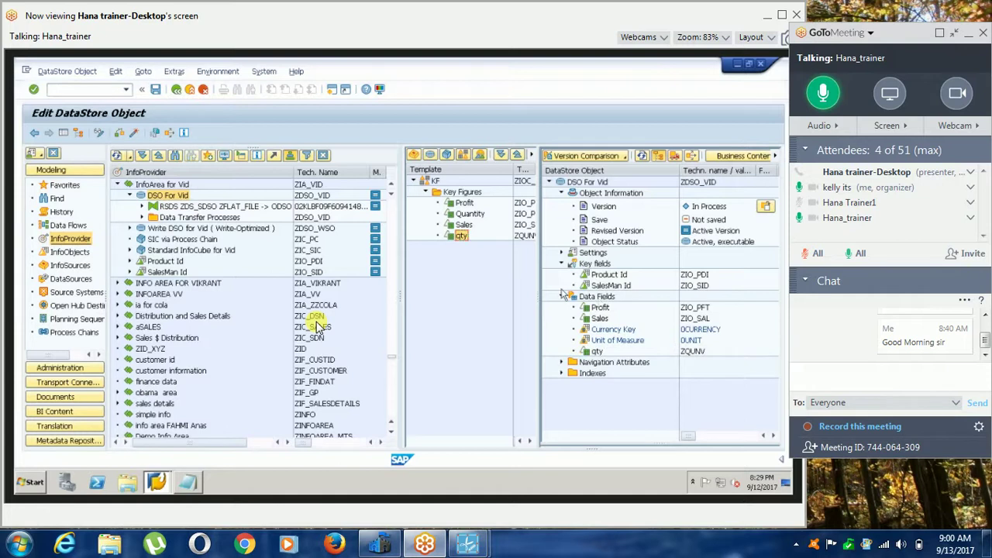
{"action": "left_click", "coordinate": [136, 133]}
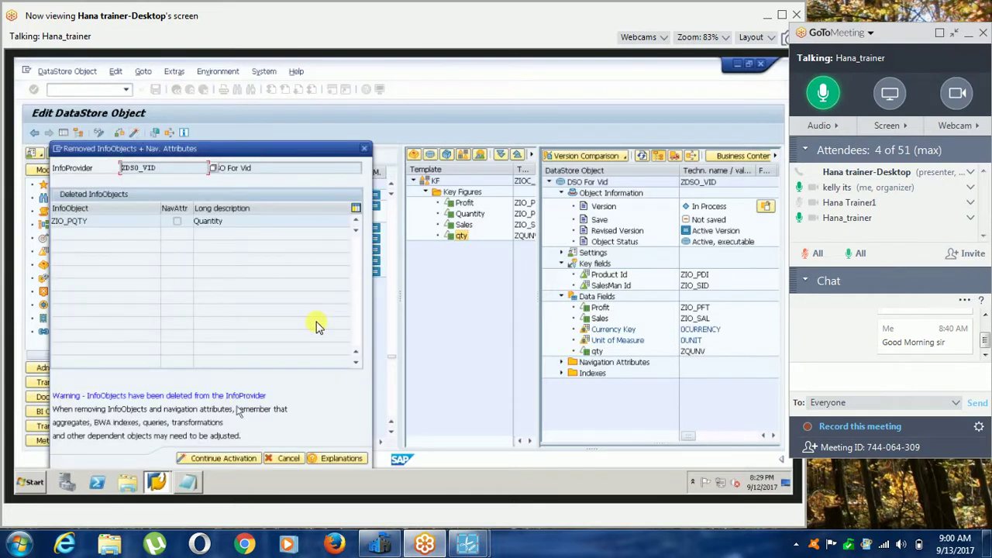
{"action": "left_click", "coordinate": [232, 459]}
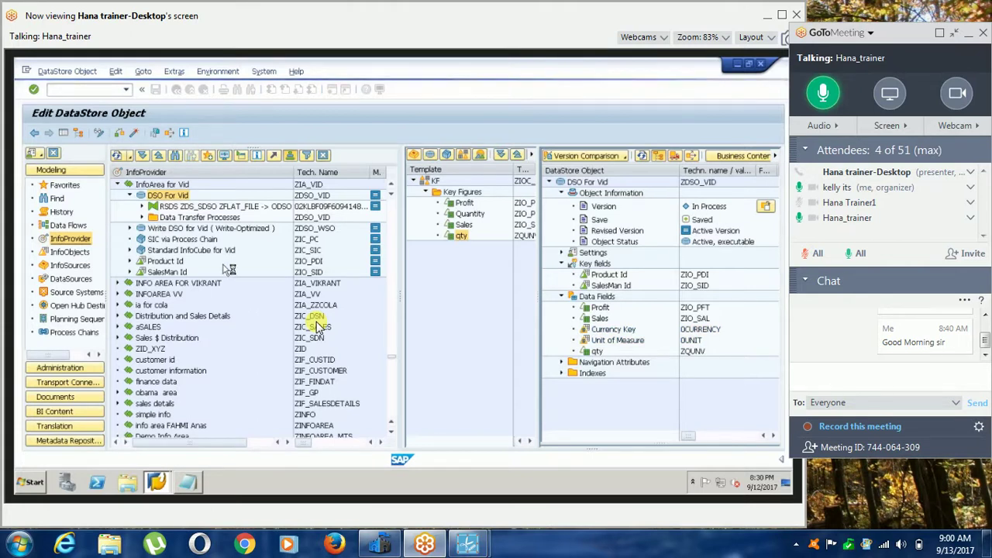
Open the transformation RSDS ZDS_SDSO ZFLAT_FILE -> ODSO ZDSO_VID for changing, accepting the deletion of its invalid rule 4.
{"action": "right_click", "coordinate": [172, 197]}
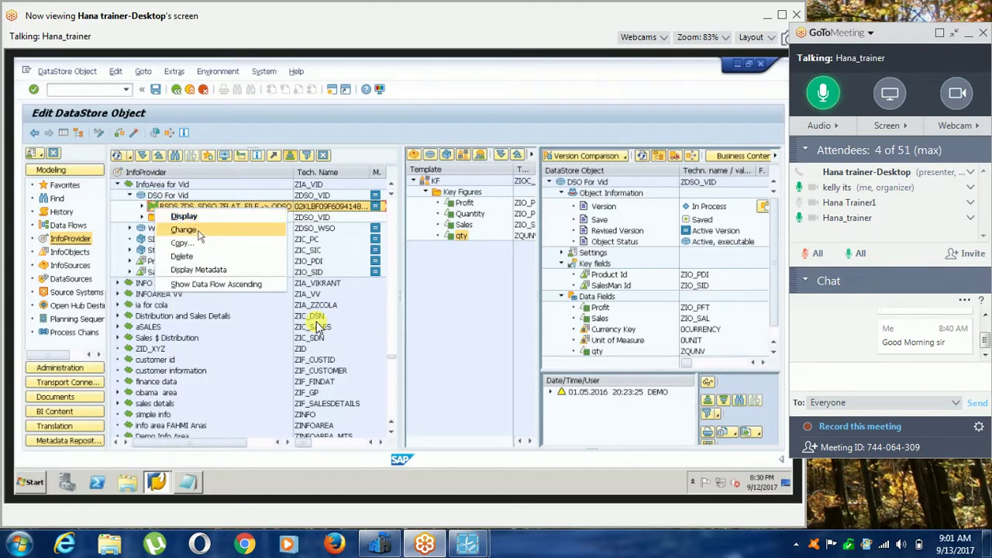
{"action": "left_click", "coordinate": [198, 231]}
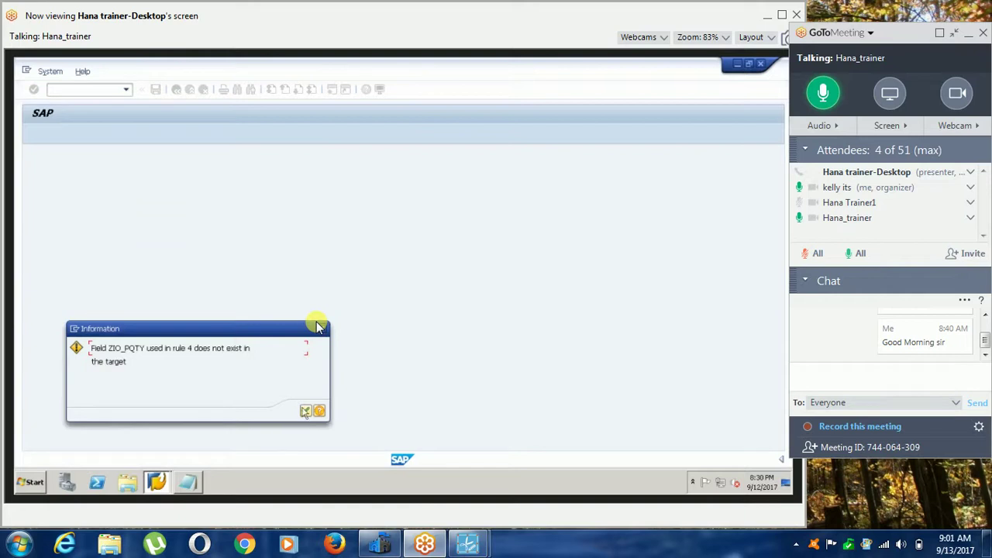
{"action": "left_click", "coordinate": [305, 411]}
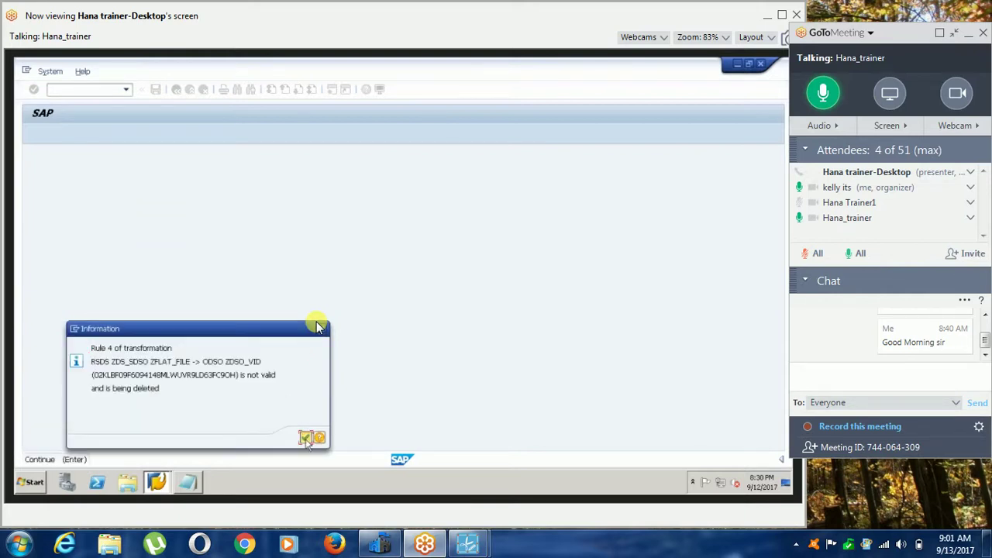
{"action": "left_click", "coordinate": [307, 438]}
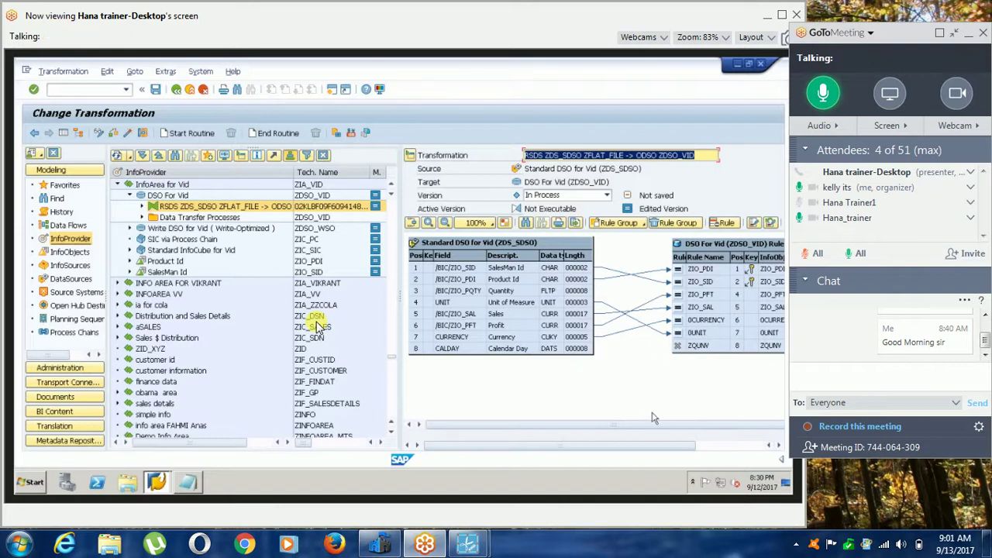
Map the source field Quantity (/BIC/ZIO_PQTY) to the target InfoObject ZQUNV and activate the transformation.
{"action": "scroll", "coordinate": [665, 427], "scroll_direction": "right", "scroll_amount": 1}
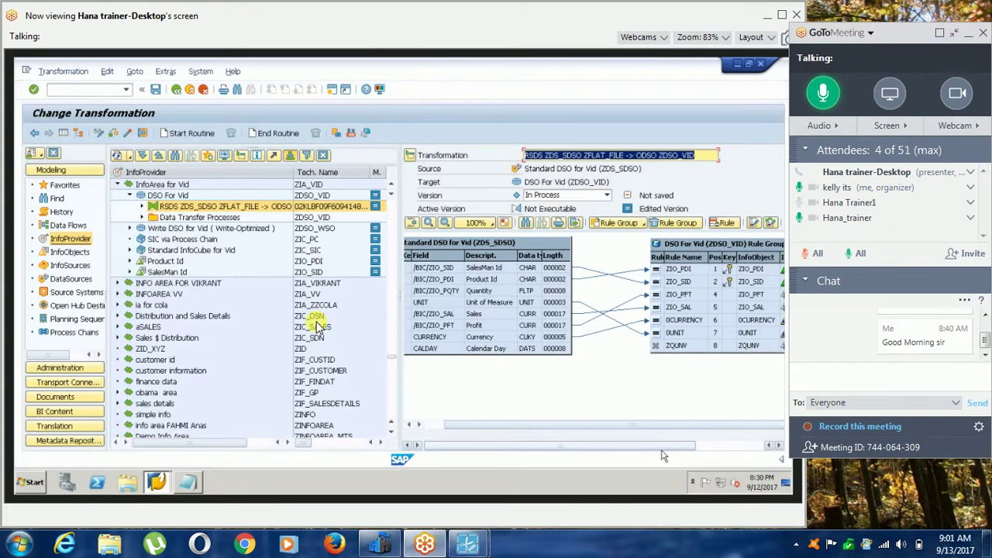
{"action": "left_click_drag", "start_coordinate": [663, 456], "coordinate": [631, 448]}
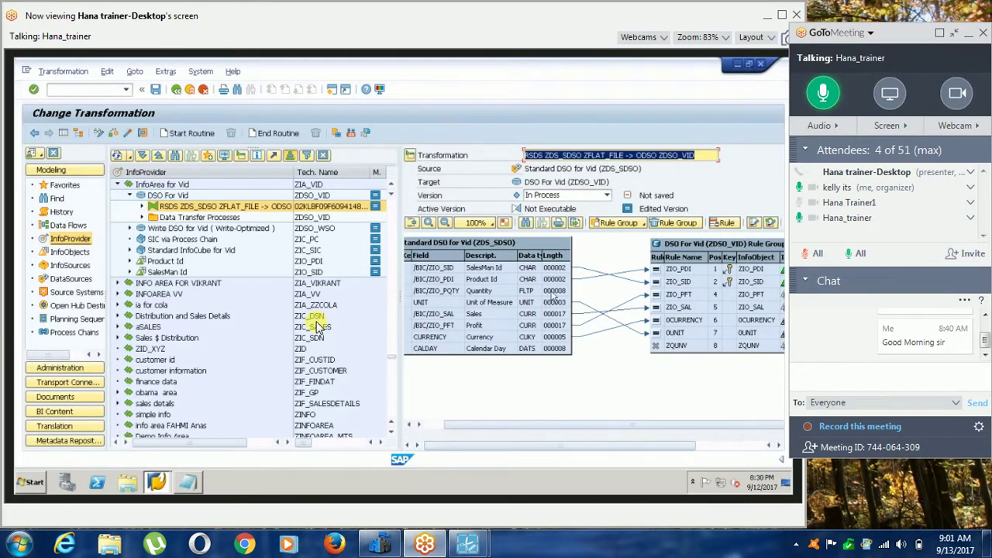
{"action": "left_click_drag", "start_coordinate": [556, 297], "coordinate": [668, 345]}
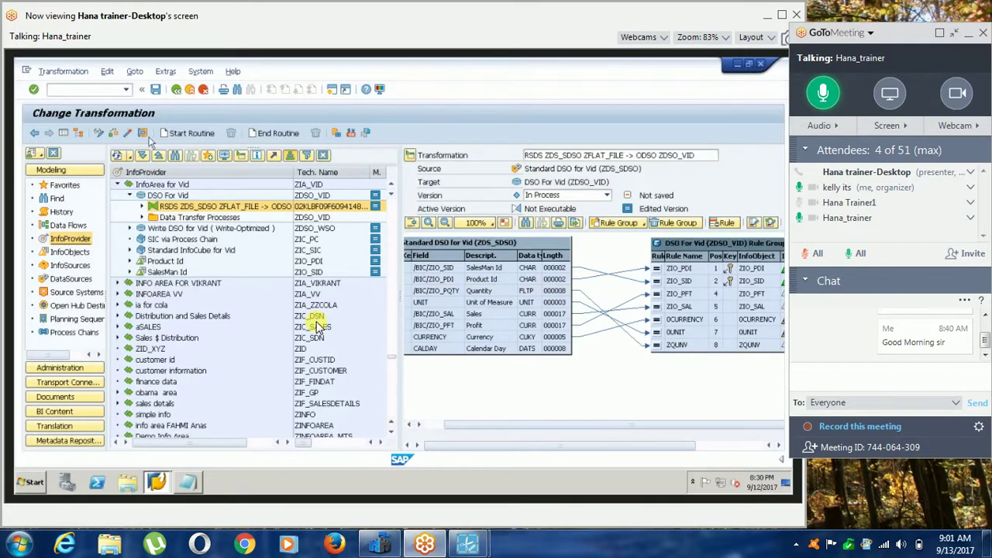
{"action": "left_click", "coordinate": [126, 134]}
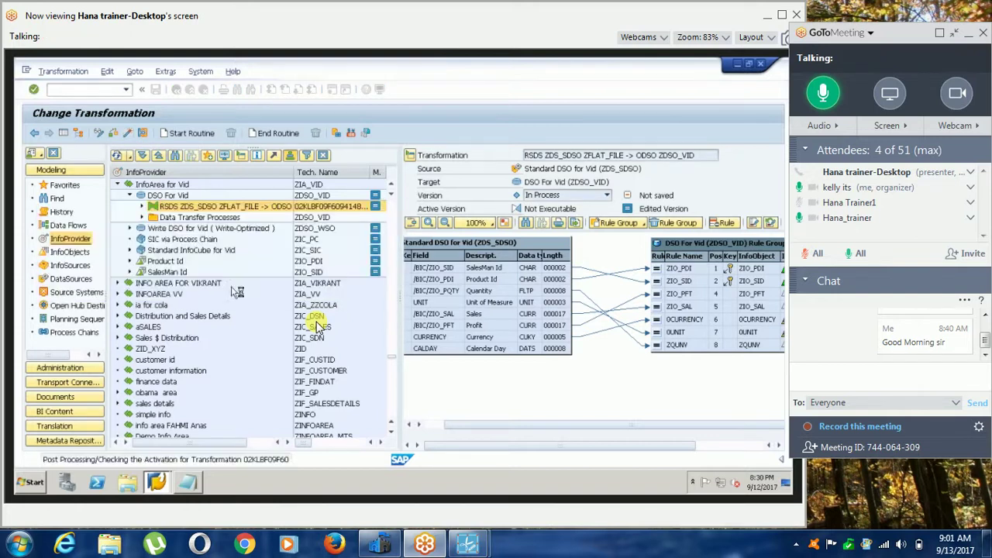
{"action": "left_click", "coordinate": [237, 293]}
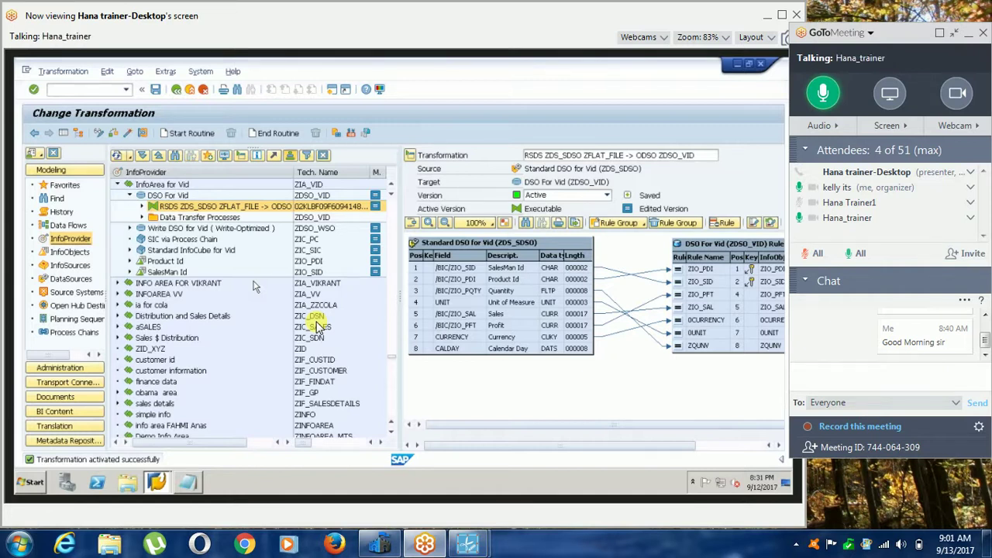
Open the key figure Quantity (ZIO_PQTY) in the KF catalog of InfoArea for Vid for changing.
{"action": "left_click", "coordinate": [81, 253]}
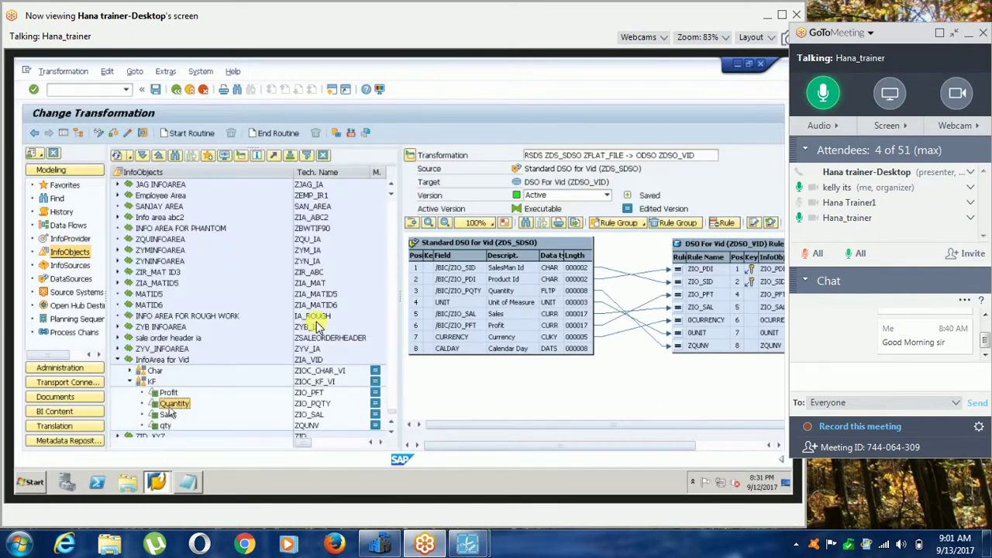
{"action": "right_click", "coordinate": [170, 405]}
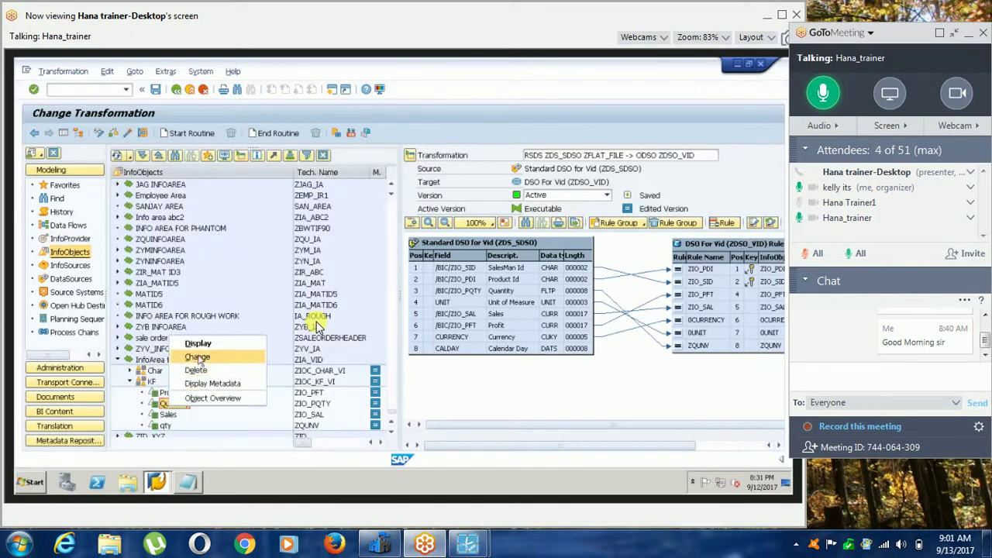
{"action": "left_click", "coordinate": [199, 360]}
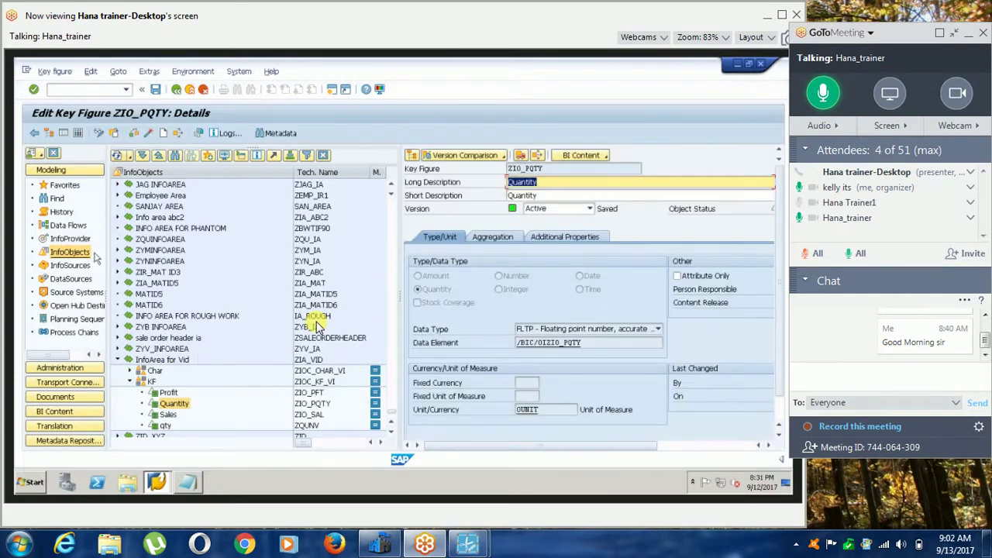
Open the data transfer process ZDS_SDSO / ZFLAT_FILE -> ZDSO_VID under DSO For Vid, switch it to change mode and activate it.
{"action": "left_click", "coordinate": [71, 238]}
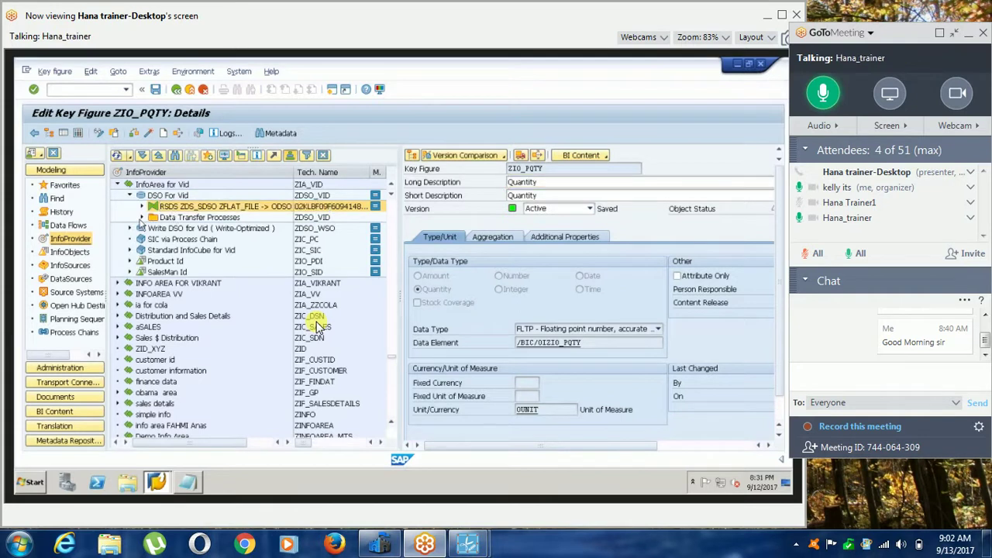
{"action": "left_click", "coordinate": [141, 218]}
{"action": "left_click", "coordinate": [186, 230]}
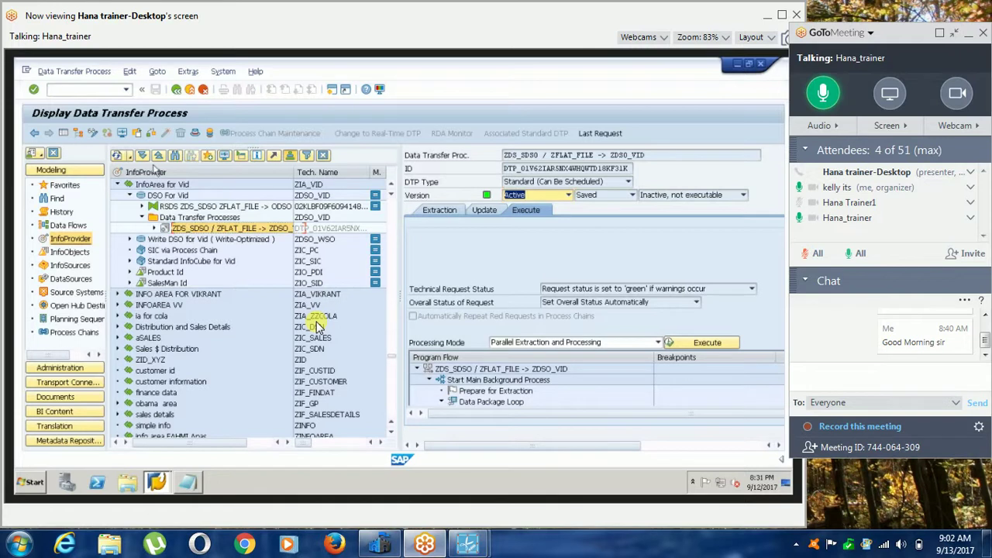
{"action": "left_click", "coordinate": [108, 134]}
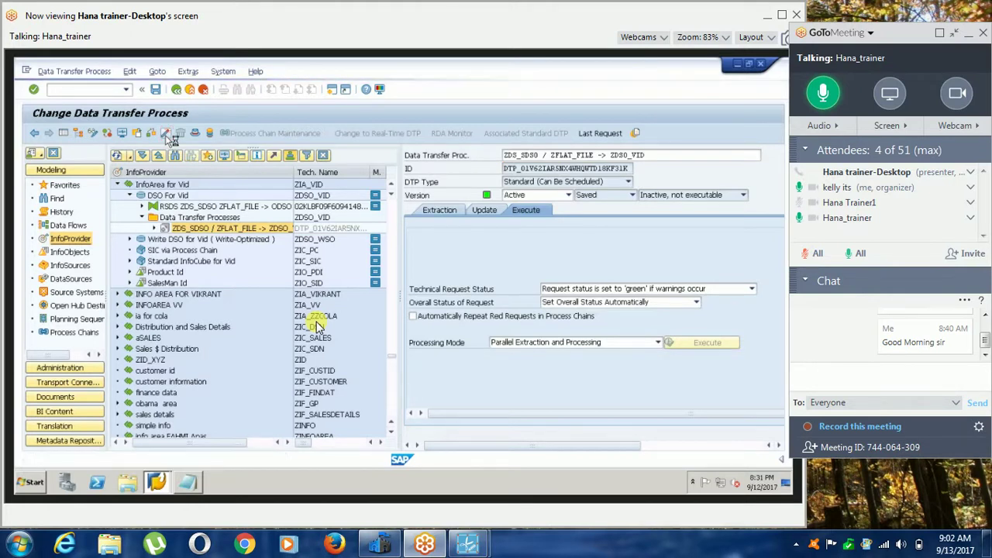
{"action": "left_click", "coordinate": [166, 134]}
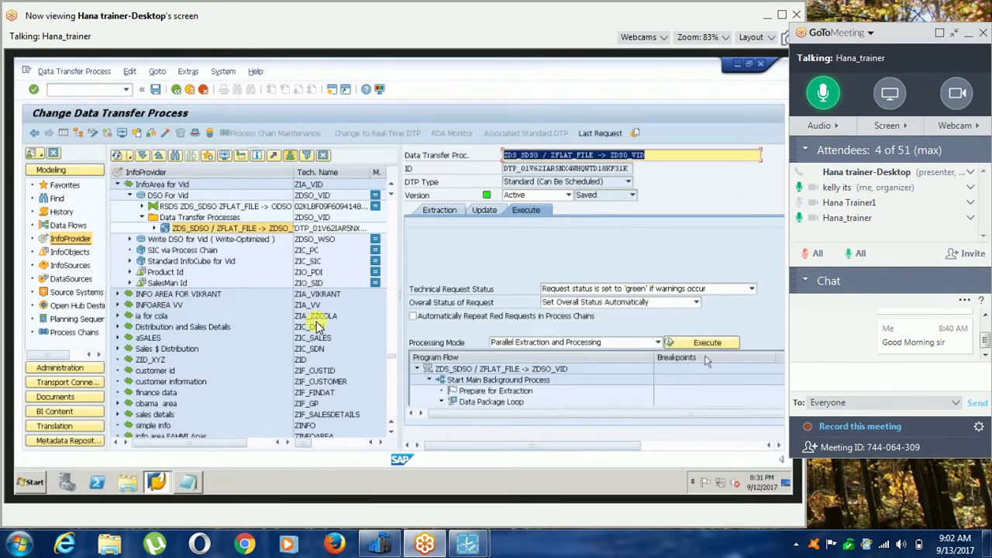
Execute the data transfer process, check its request in the request monitor and return to the data transfer process.
{"action": "left_click", "coordinate": [705, 344]}
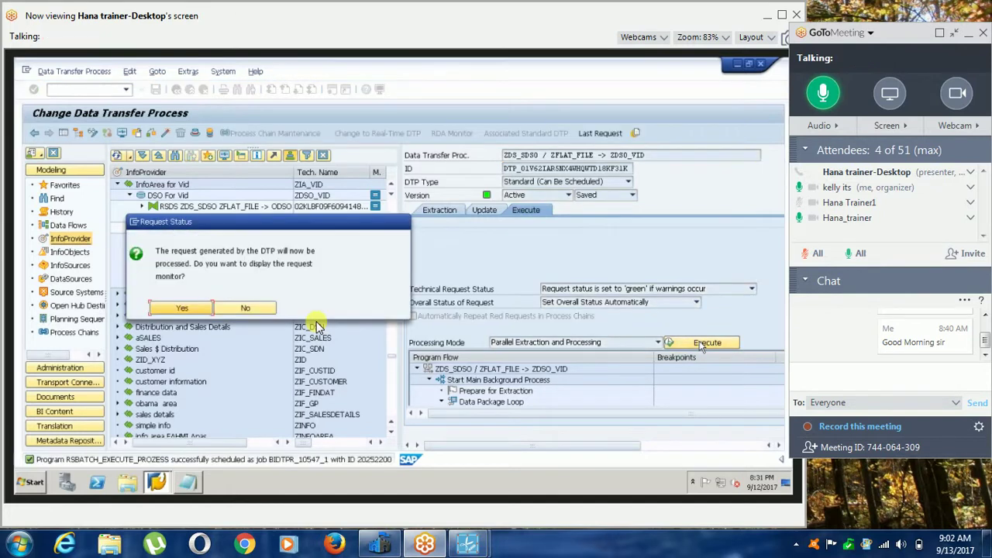
{"action": "left_click", "coordinate": [186, 307]}
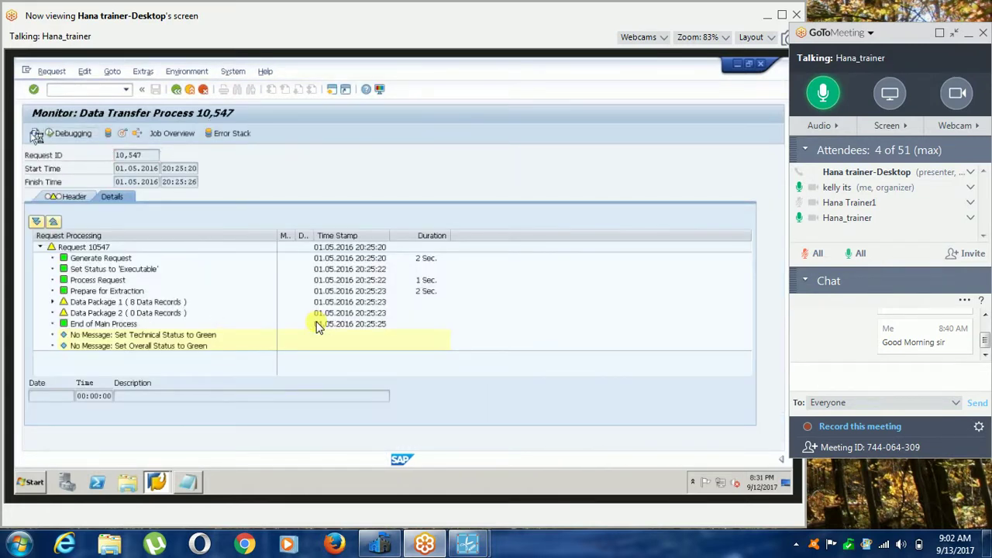
{"action": "left_click", "coordinate": [176, 89]}
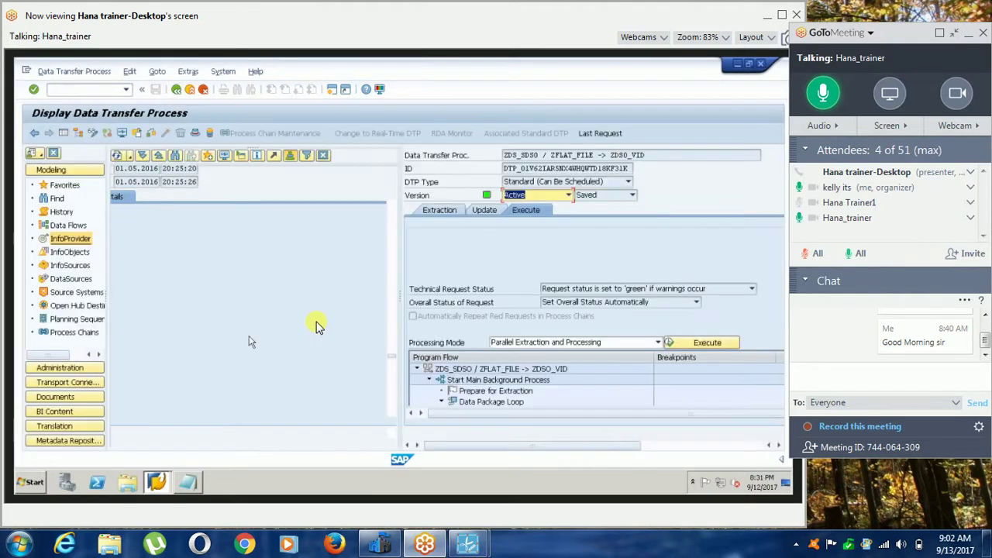
Open the administration of DSO For Vid and display its new data table without selection restrictions.
{"action": "right_click", "coordinate": [176, 198]}
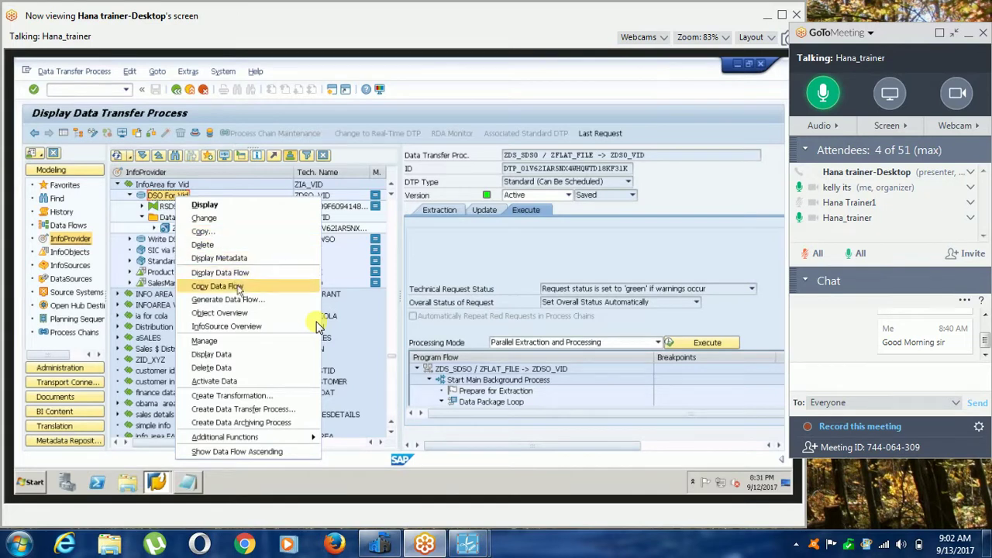
{"action": "left_click", "coordinate": [248, 343]}
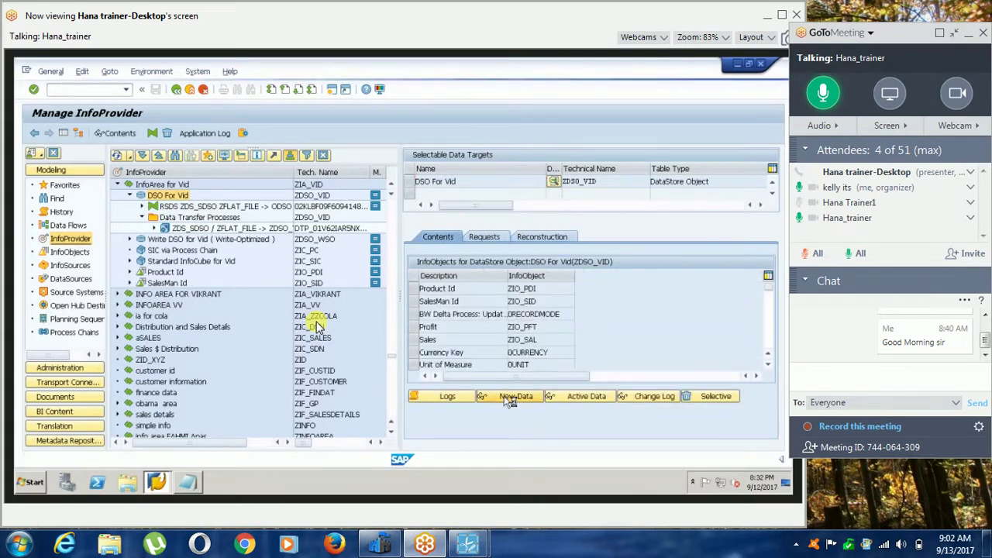
{"action": "left_click", "coordinate": [511, 398]}
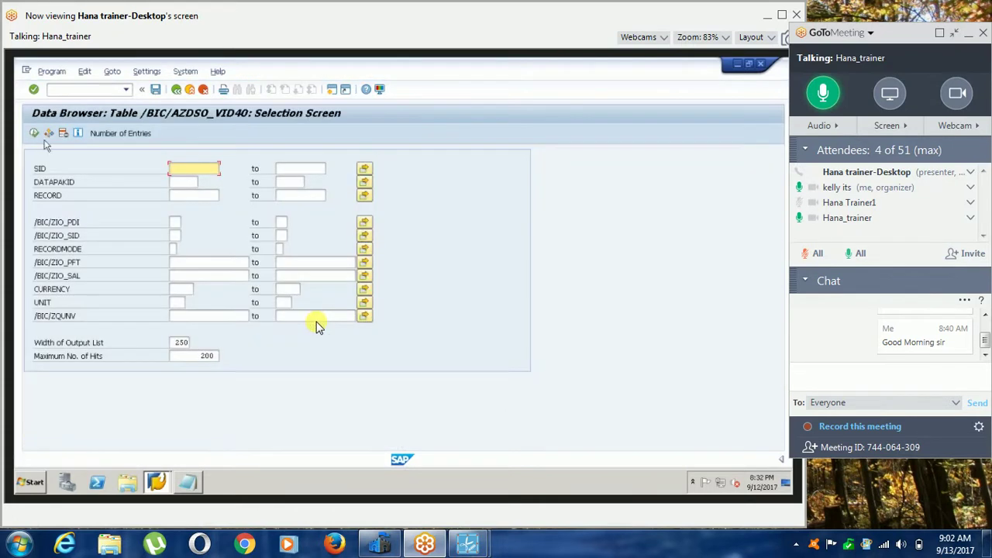
{"action": "left_click", "coordinate": [34, 134]}
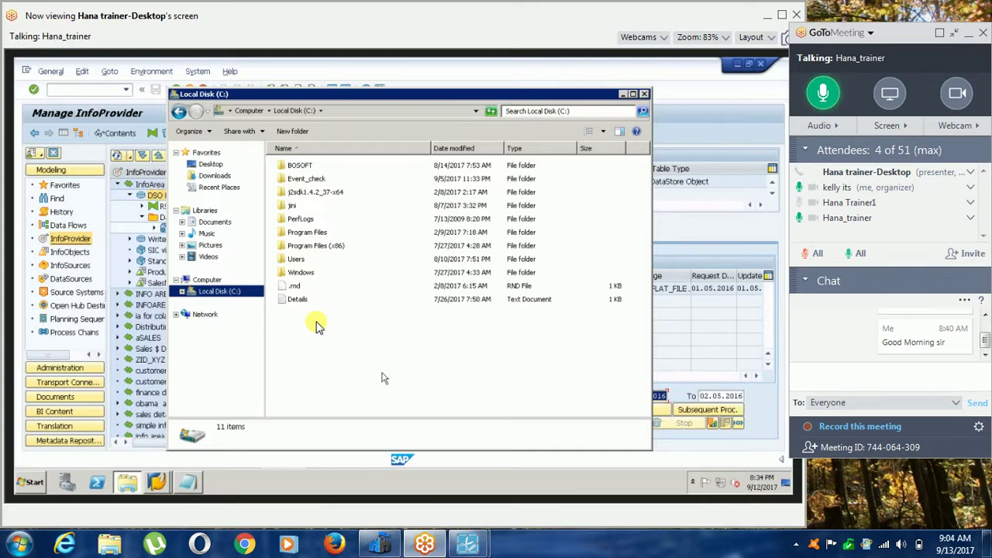
Close the Local Disk (C:) folder window and return to the Manage InfoProvider window.
{"action": "left_click", "coordinate": [645, 94]}
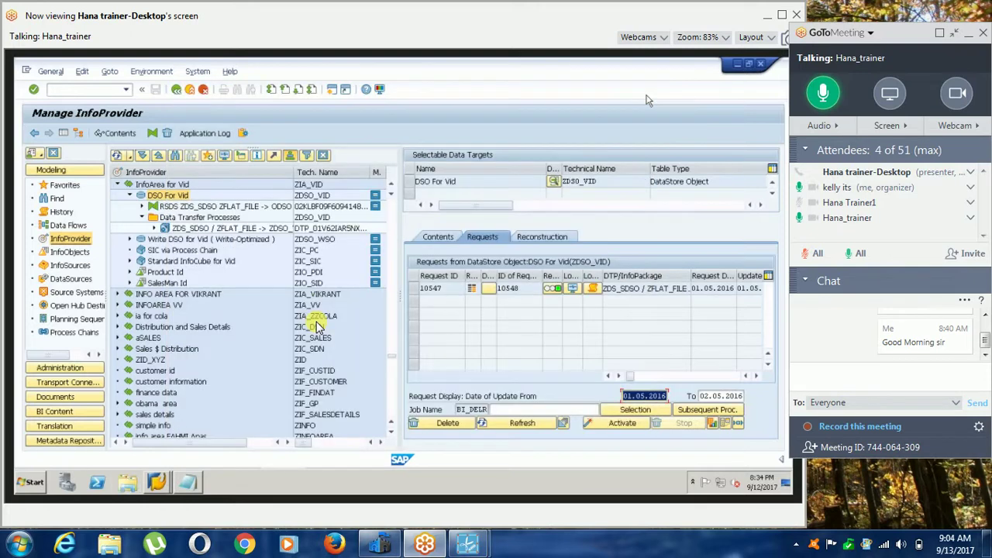
{"action": "left_click", "coordinate": [738, 66]}
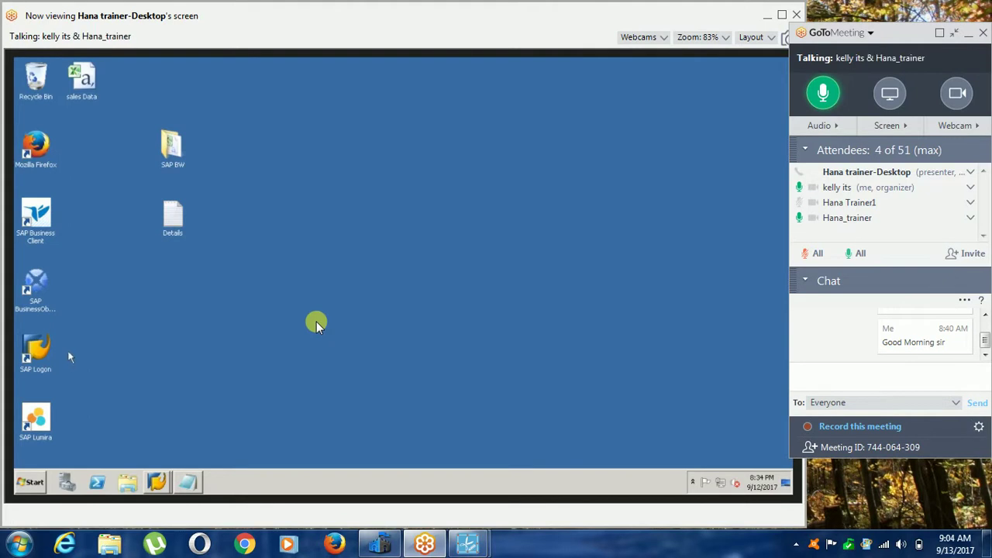
{"action": "mouse_move", "coordinate": [159, 486]}
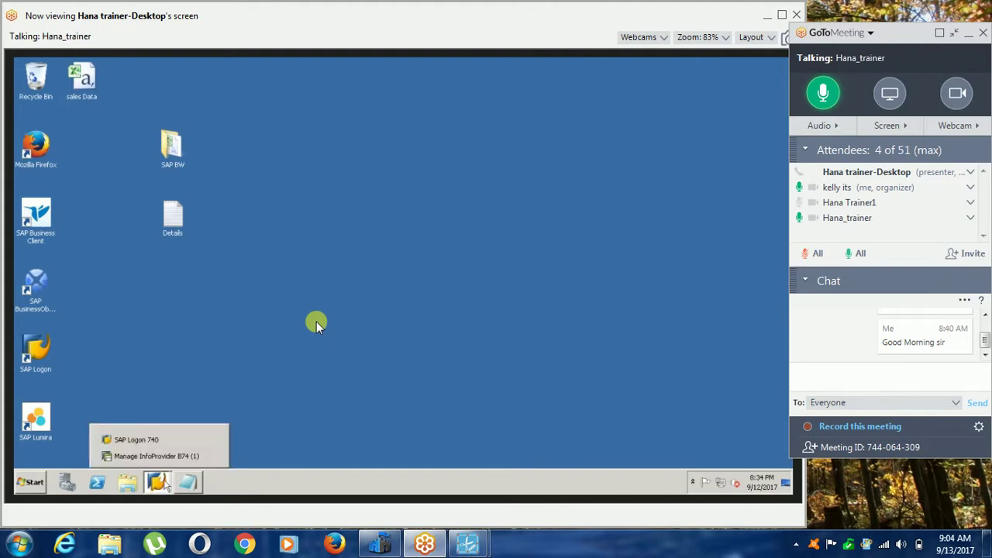
{"action": "left_click", "coordinate": [155, 456]}
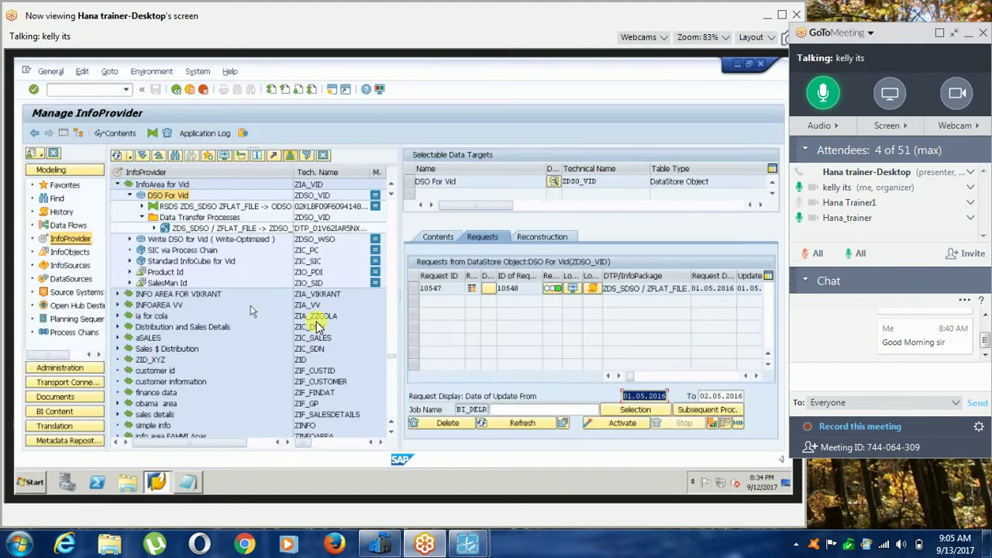
{"action": "left_click", "coordinate": [158, 482]}
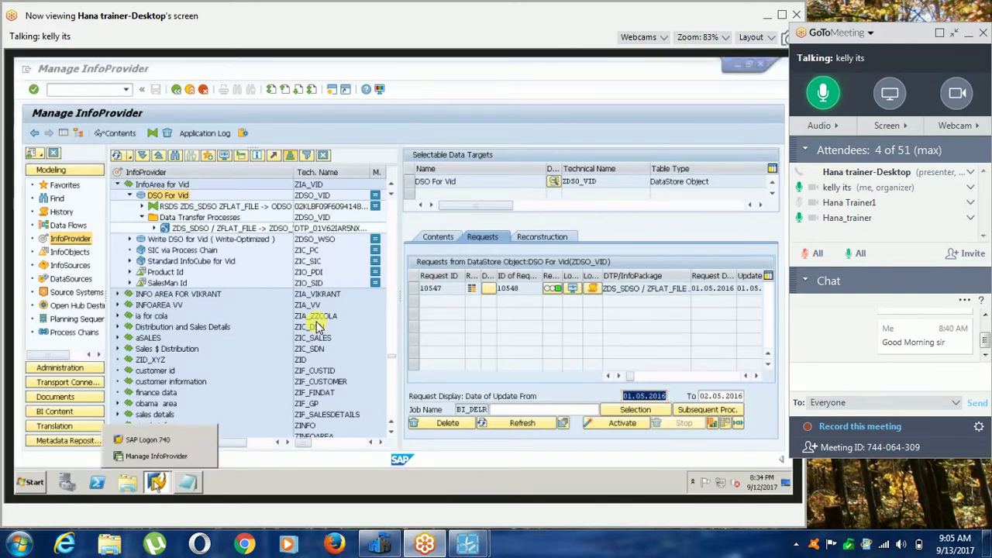
{"action": "left_click", "coordinate": [740, 64]}
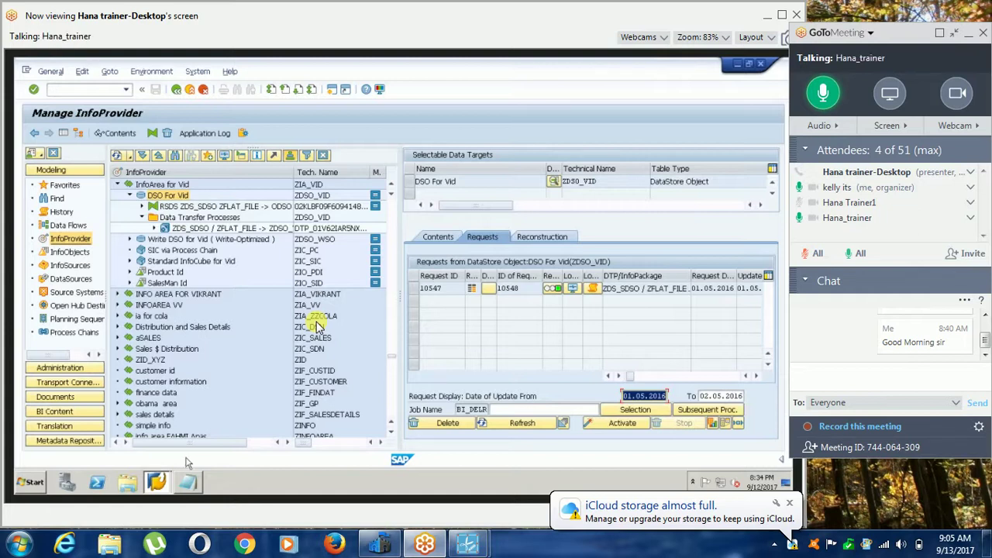
Expand Standard InfoCube for Vid (ZIC_SIC) in the InfoProvider tree to view its transformation and data transfer processes.
{"action": "left_click", "coordinate": [197, 256]}
{"action": "left_click", "coordinate": [191, 262]}
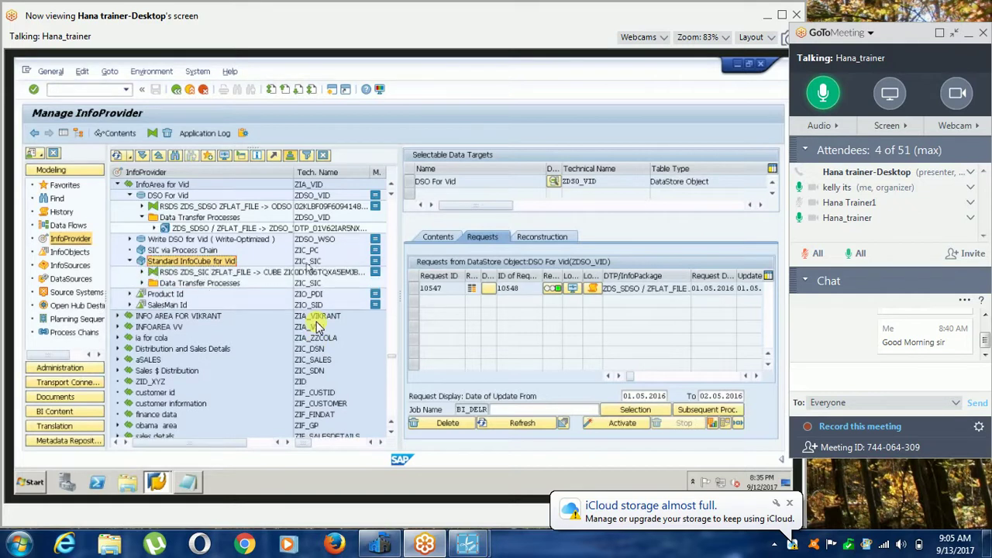
{"action": "left_click", "coordinate": [307, 263]}
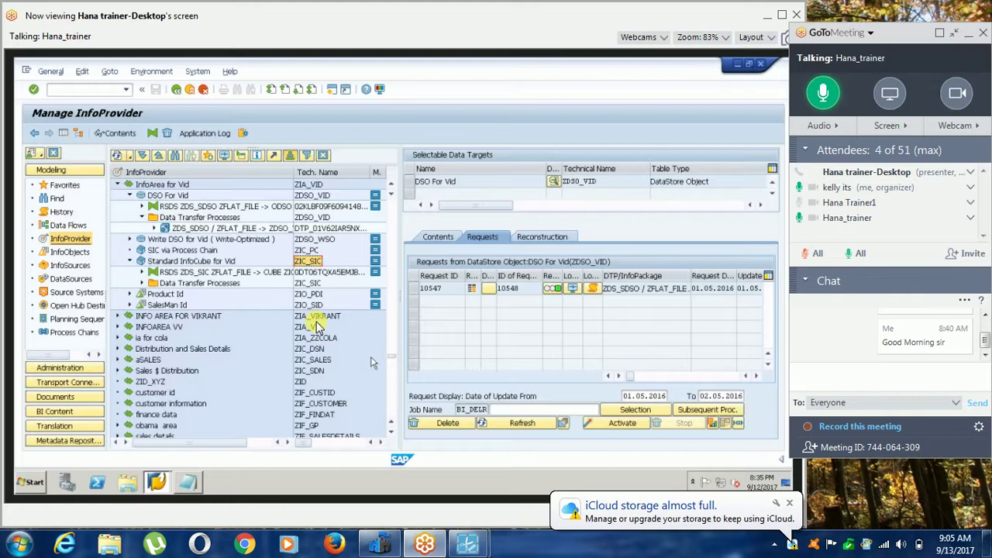
Create process chain zpc5 with the long description pc5 in the display component that contains the Start_PC chain.
{"action": "left_click", "coordinate": [87, 333]}
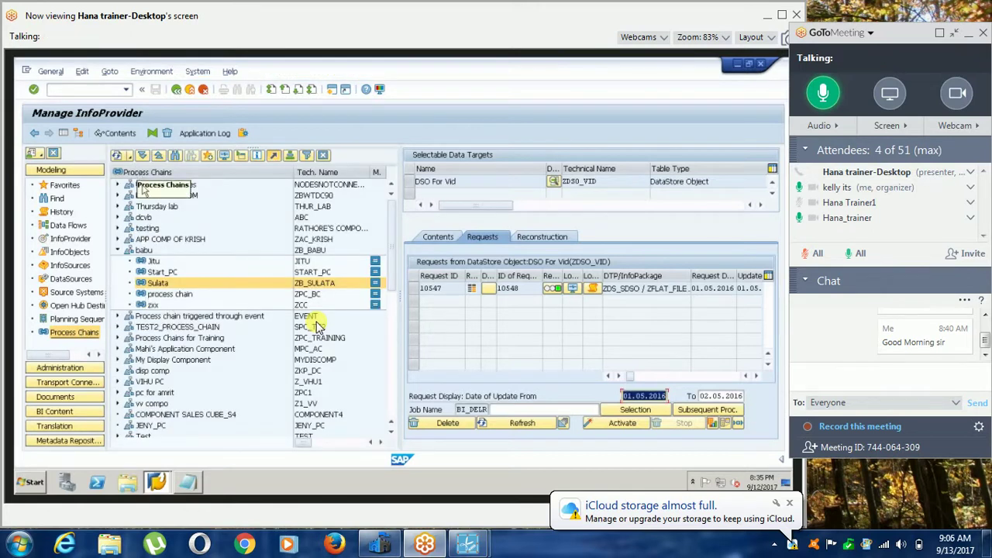
{"action": "right_click", "coordinate": [144, 252]}
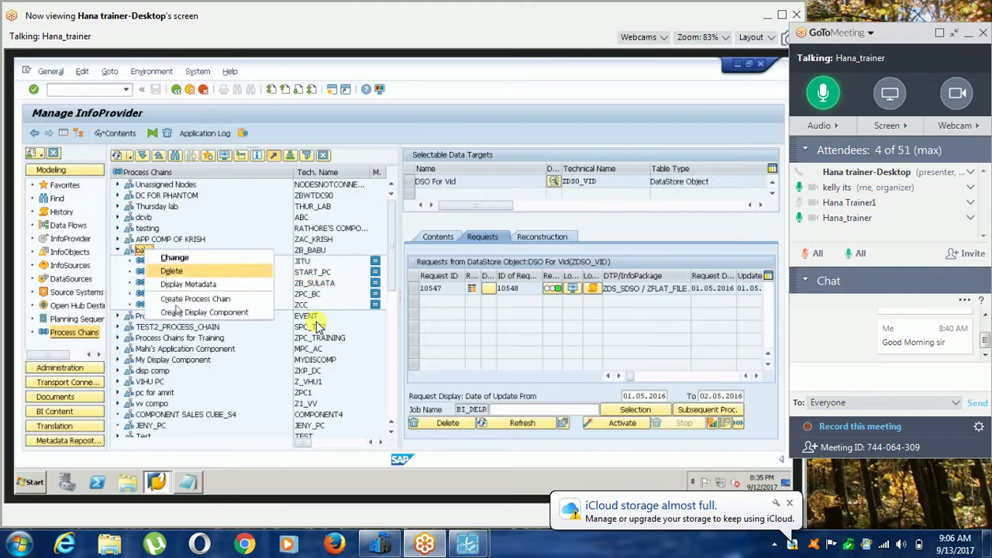
{"action": "left_click", "coordinate": [180, 299]}
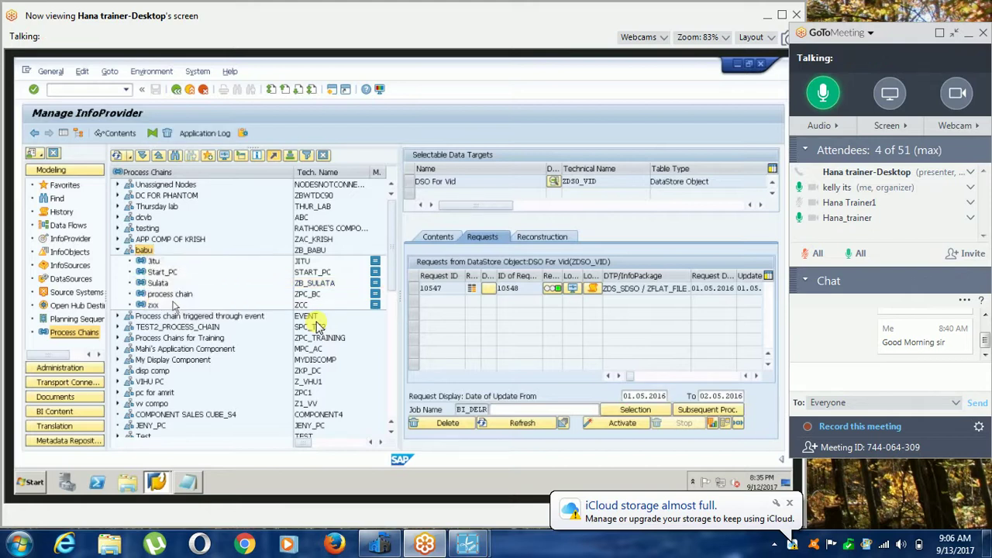
{"action": "type", "text": "zpc5"}
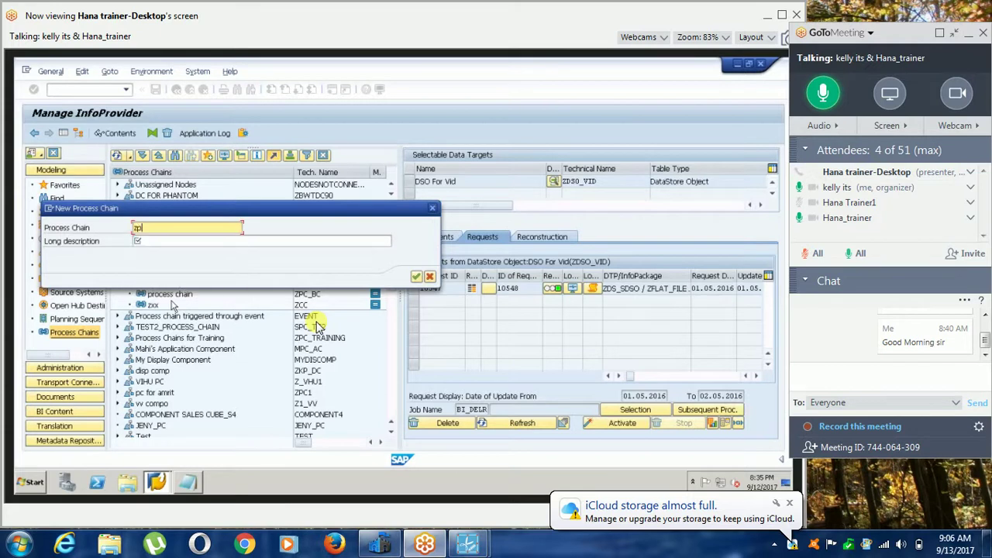
{"action": "key", "text": "Tab"}
{"action": "type", "text": "pc5"}
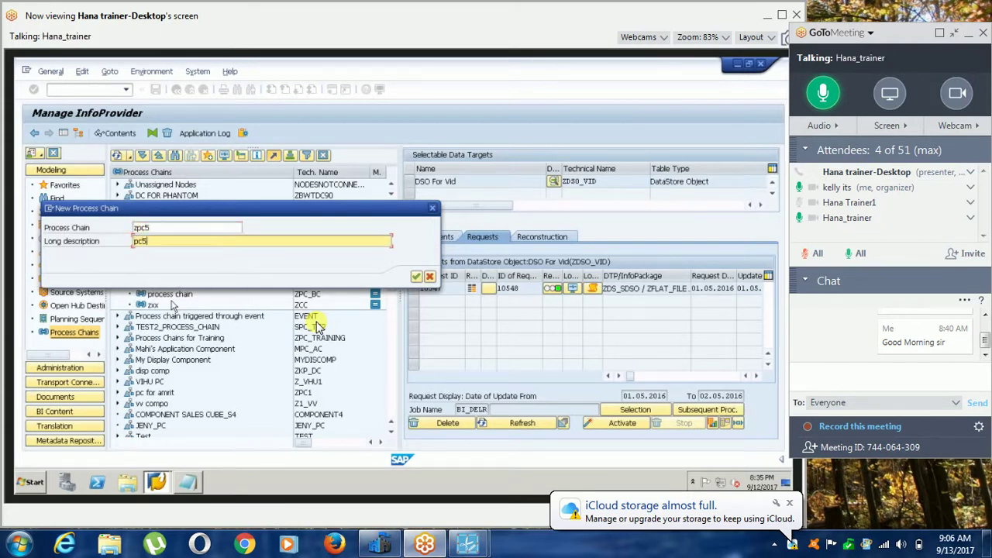
{"action": "key", "text": "Return"}
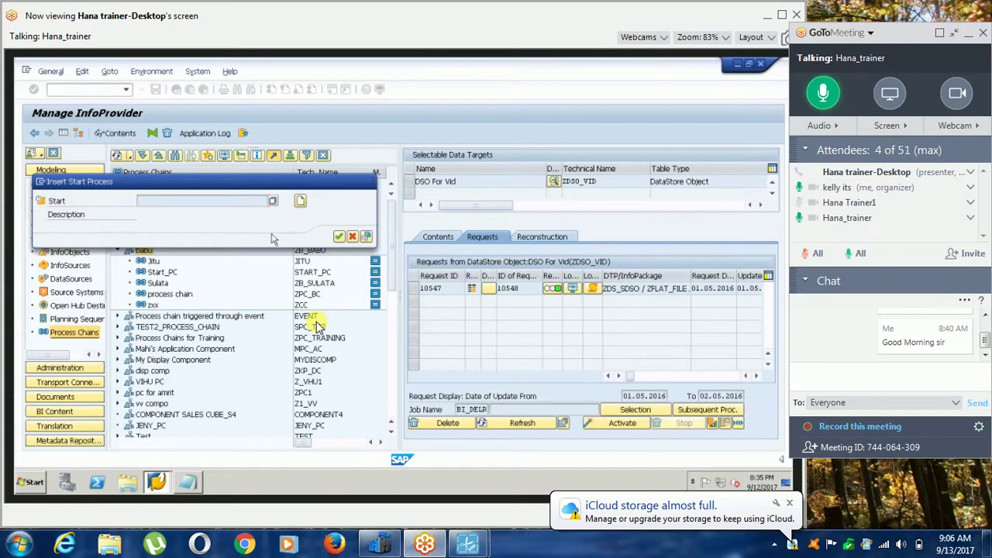
Create a start process variant pv5 with the long description pv5 for the new chain.
{"action": "left_click", "coordinate": [225, 203]}
{"action": "type", "text": "pv5"}
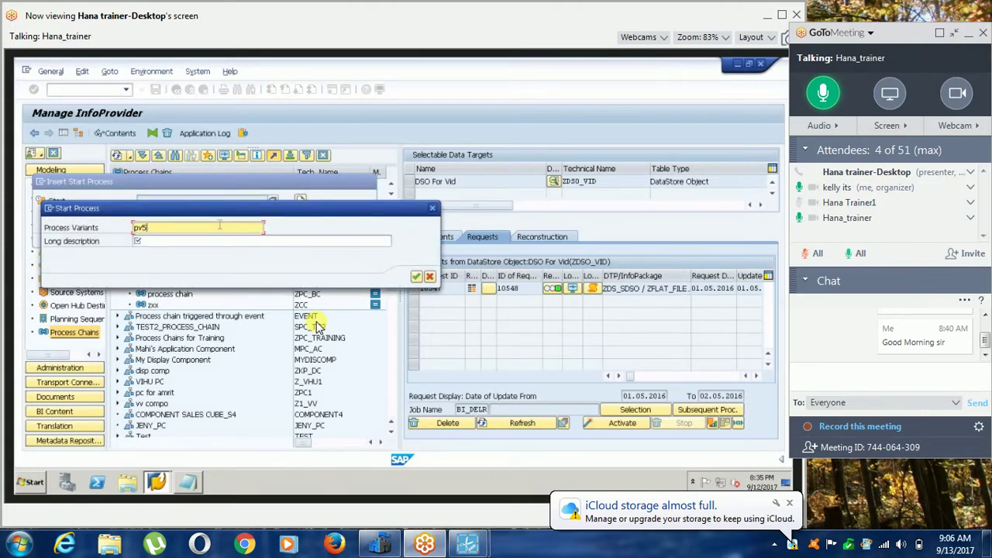
{"action": "key", "text": "Tab"}
{"action": "type", "text": "pv5"}
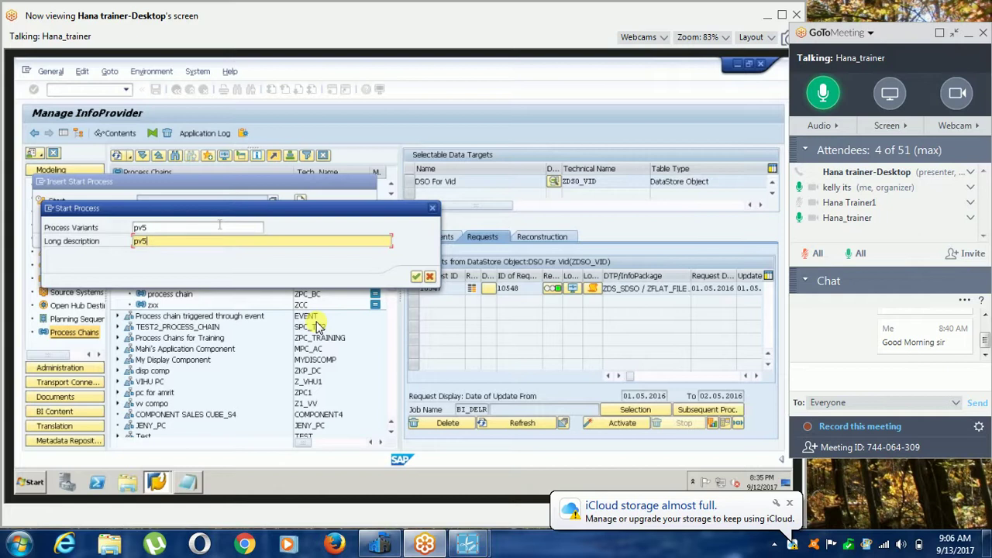
{"action": "key", "text": "Return"}
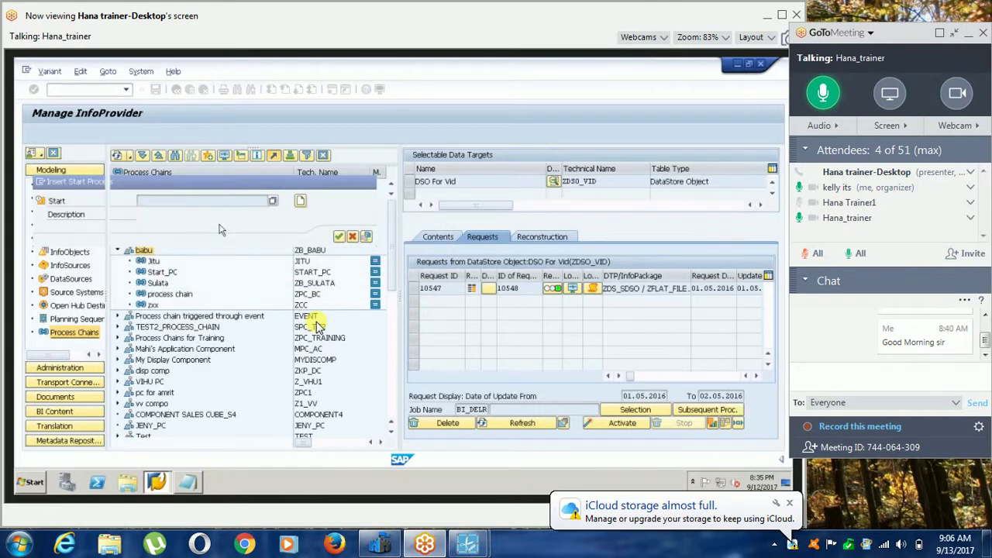
Set the direct scheduling of start variant pv5 to an immediate start and save the start time.
{"action": "left_click", "coordinate": [200, 213]}
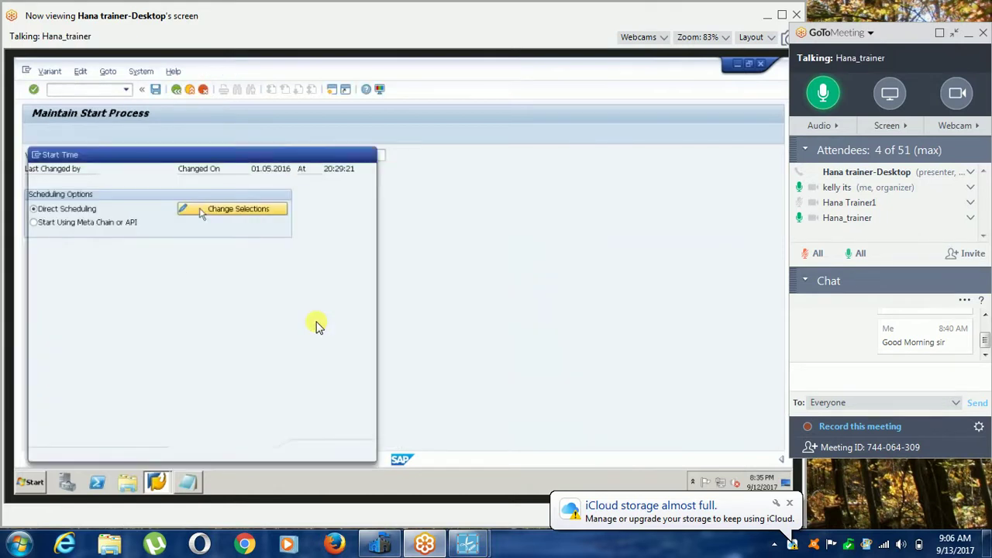
{"action": "left_click", "coordinate": [66, 188]}
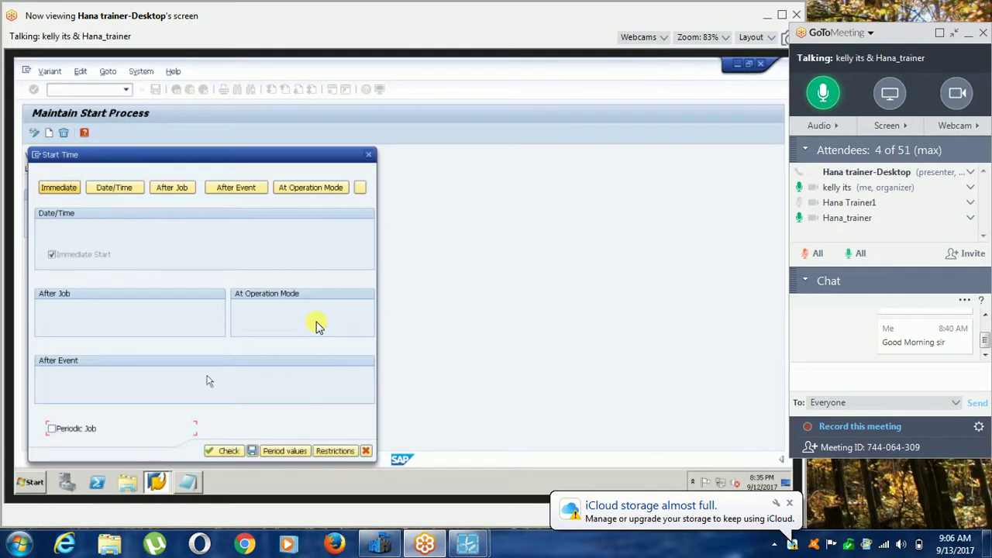
{"action": "left_click", "coordinate": [252, 452]}
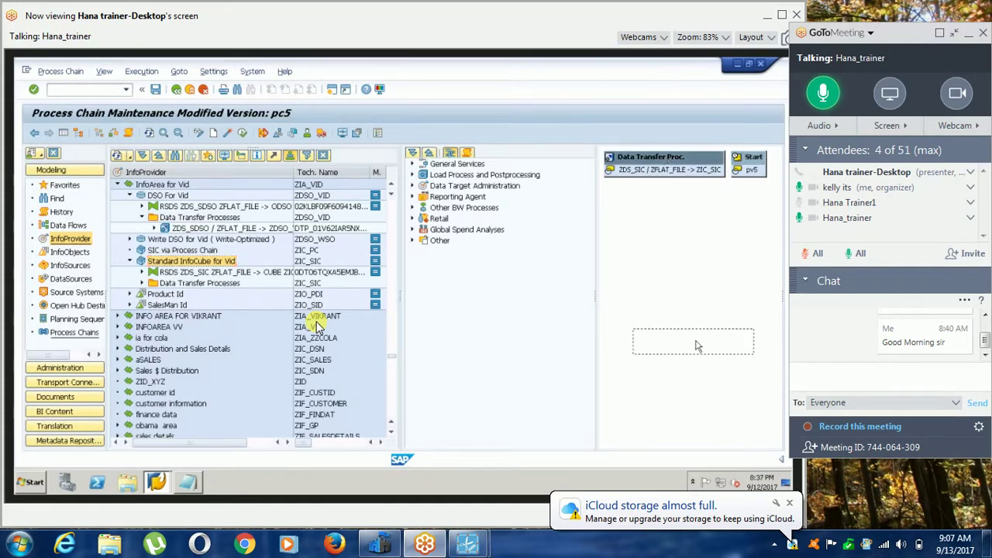
Link the Start process pv5 to the data transfer process ZDS_SIC / ZFLAT_FILE -> ZIC_SIC and save the chain.
{"action": "left_click_drag", "start_coordinate": [711, 240], "coordinate": [663, 343]}
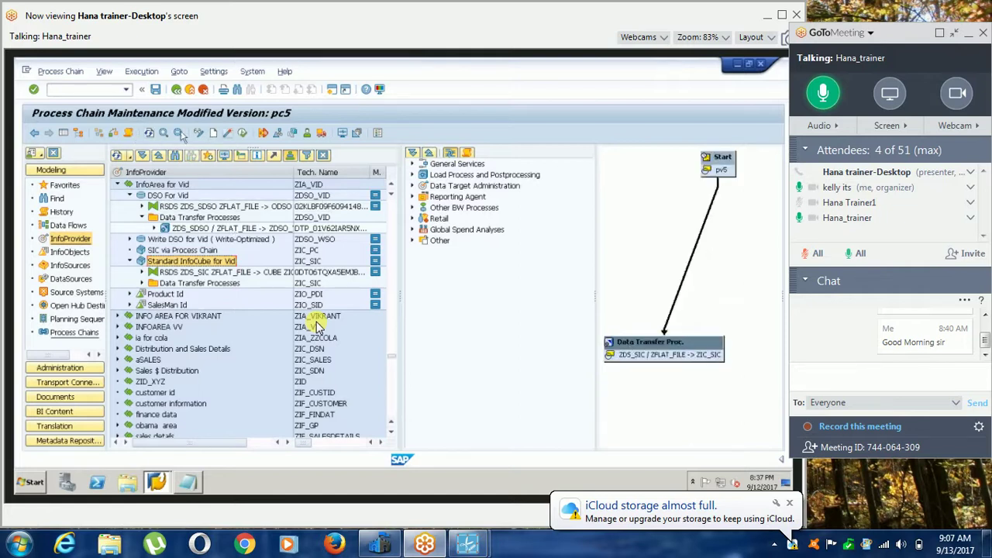
{"action": "left_click", "coordinate": [157, 91]}
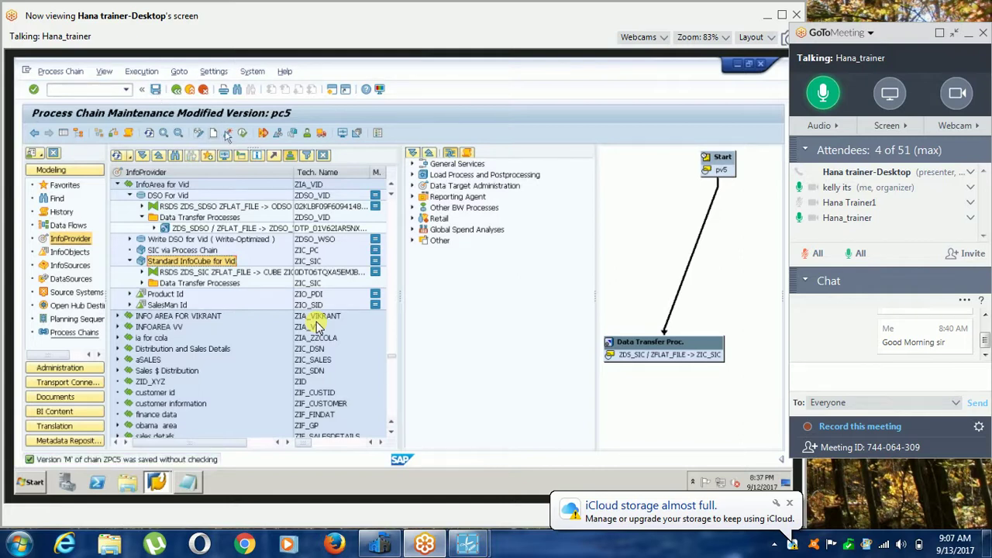
Activate process chain pc5 and schedule it with Standard Priority C.
{"action": "left_click", "coordinate": [229, 135]}
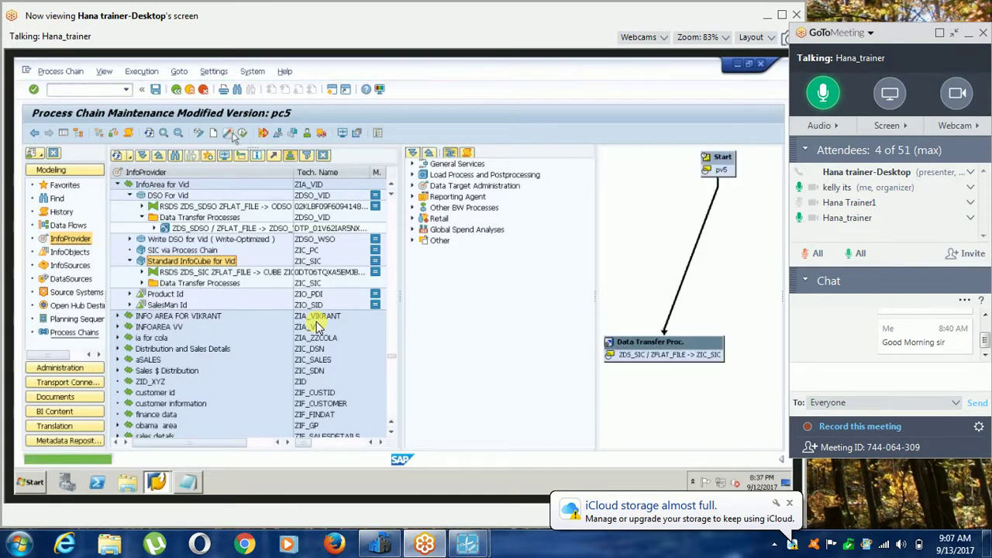
{"action": "left_click", "coordinate": [243, 134]}
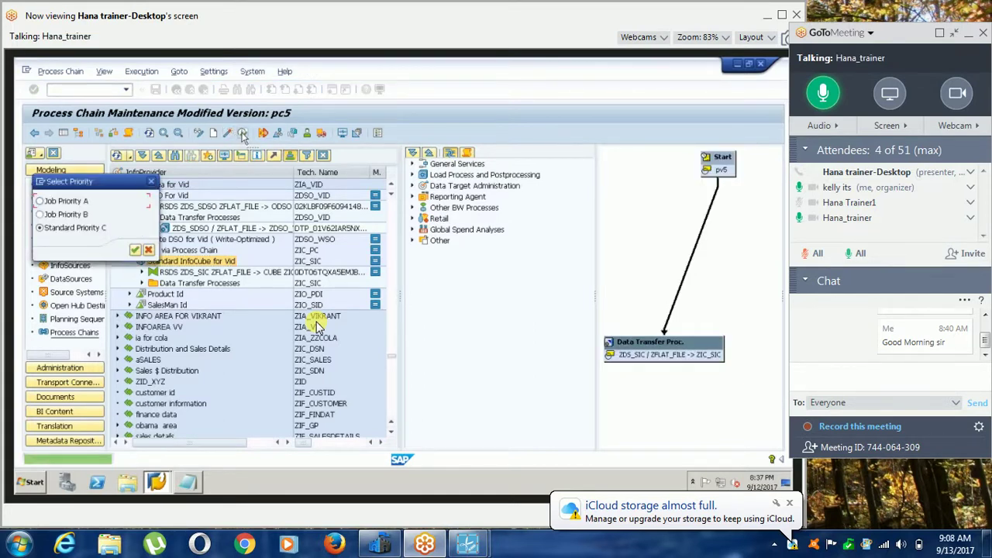
{"action": "left_click", "coordinate": [135, 250]}
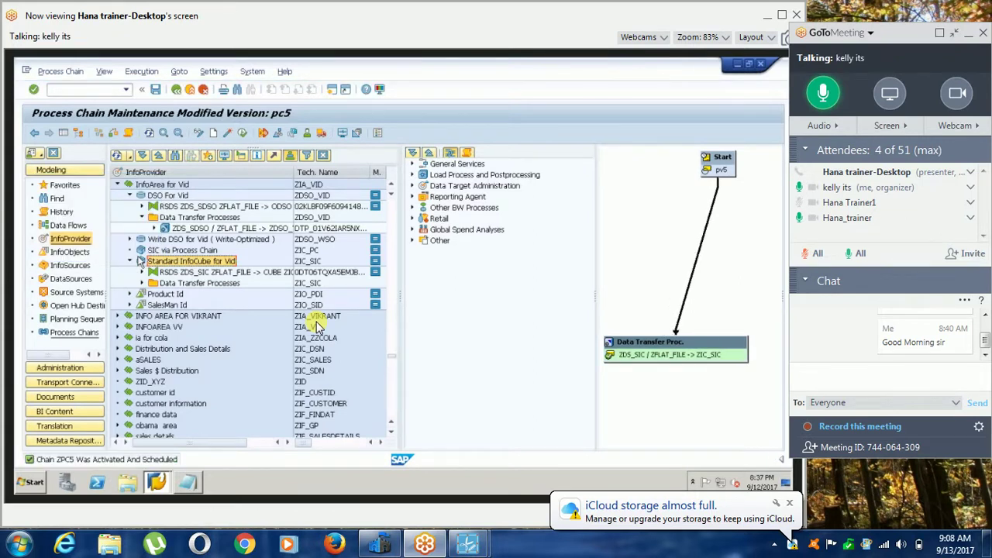
Display the log view of the pc5 run and refresh it to check the status of its processes.
{"action": "left_click", "coordinate": [470, 154]}
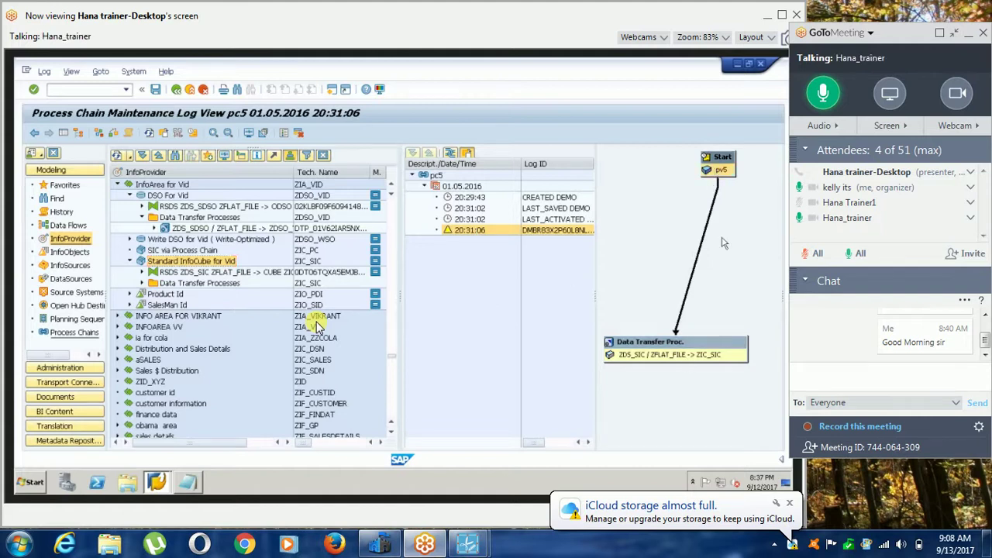
{"action": "left_click", "coordinate": [151, 133]}
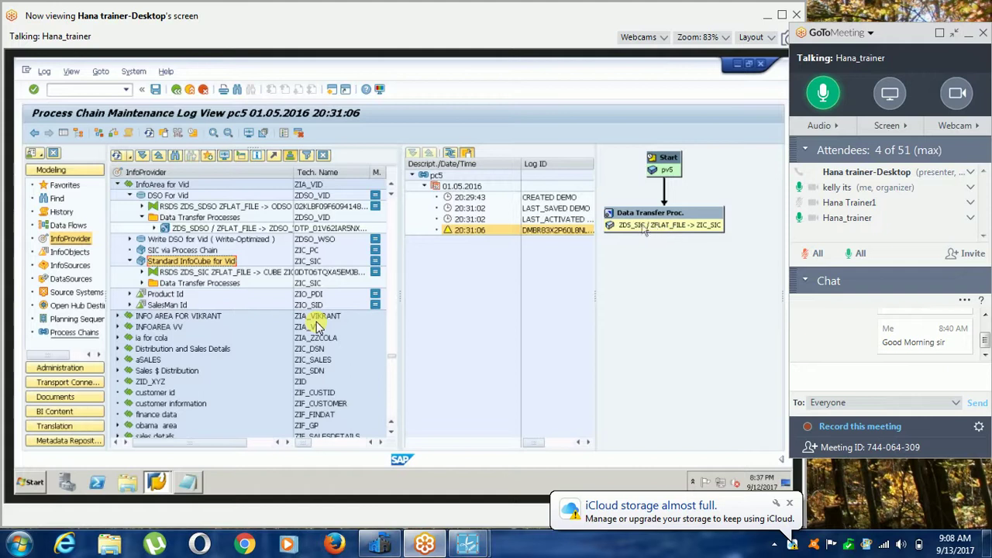
{"action": "left_click", "coordinate": [150, 133]}
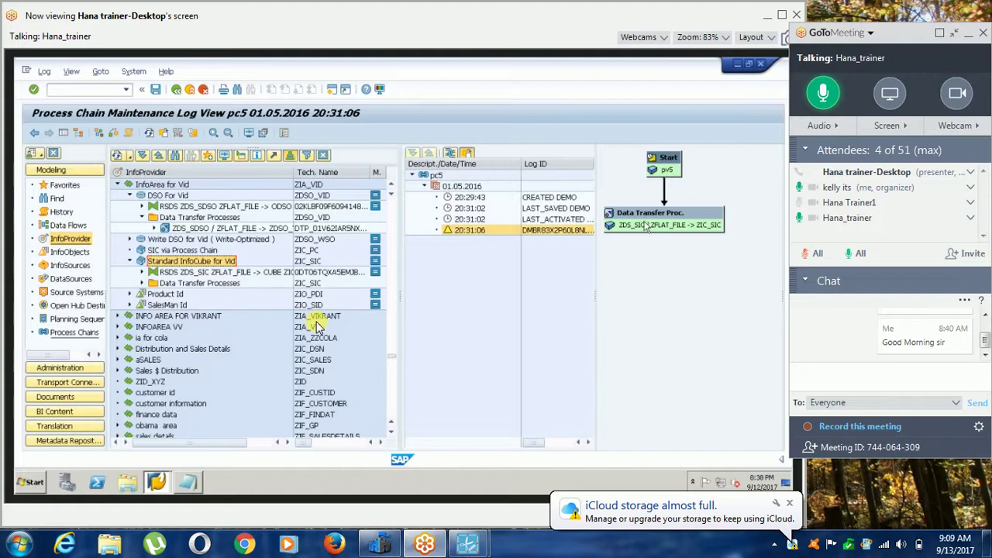
Delete the data contents of Standard InfoCube for Vid (ZIC_SIC), keep the dimension table data, and close the deletion log.
{"action": "right_click", "coordinate": [208, 264]}
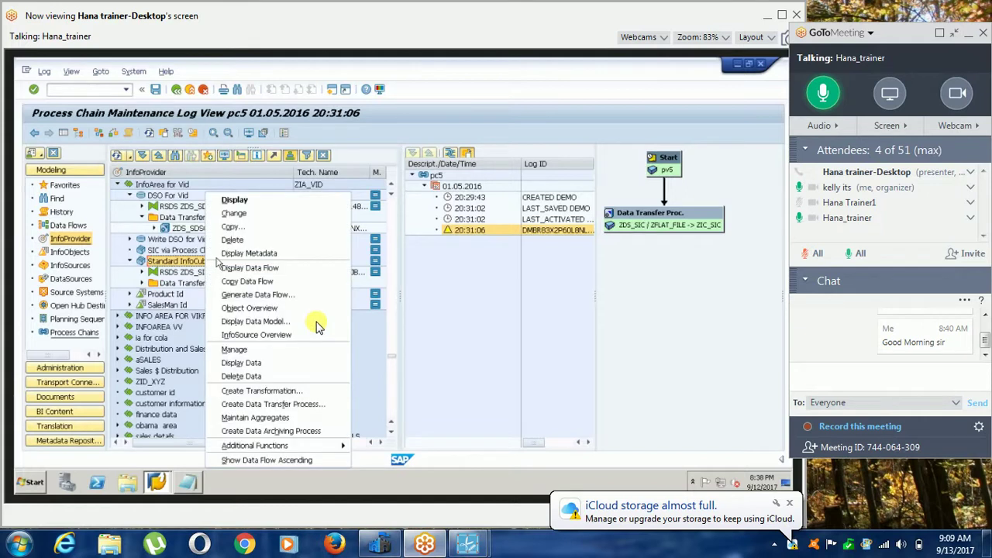
{"action": "left_click", "coordinate": [266, 378]}
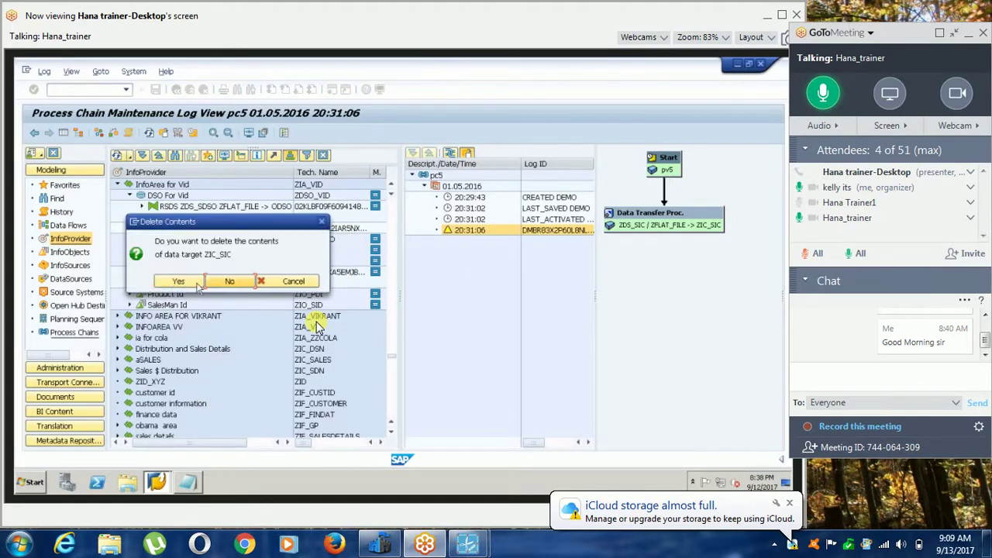
{"action": "left_click", "coordinate": [178, 281]}
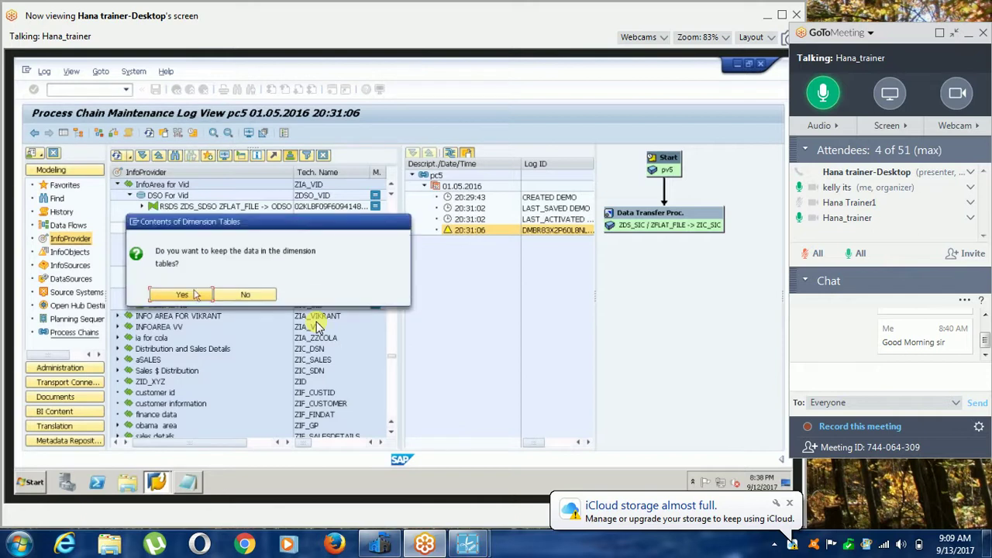
{"action": "left_click", "coordinate": [195, 294]}
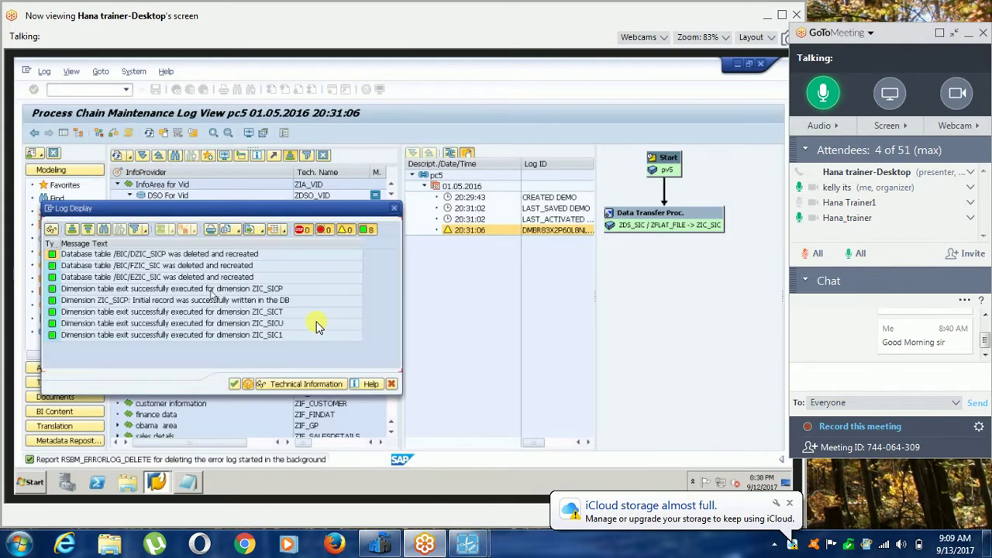
{"action": "left_click", "coordinate": [233, 383]}
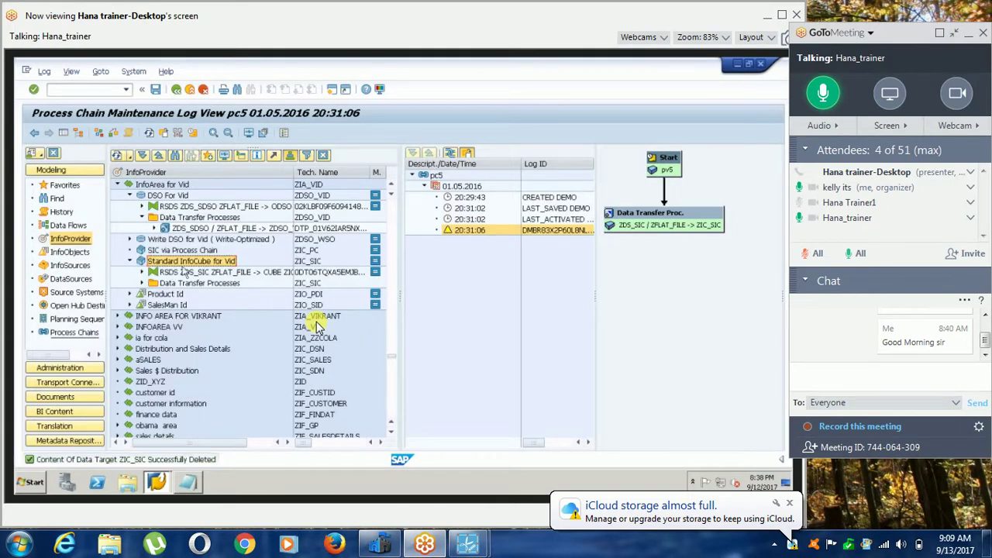
Check the request list in the administration of Standard InfoCube for Vid and return to the pc5 log view.
{"action": "right_click", "coordinate": [187, 263]}
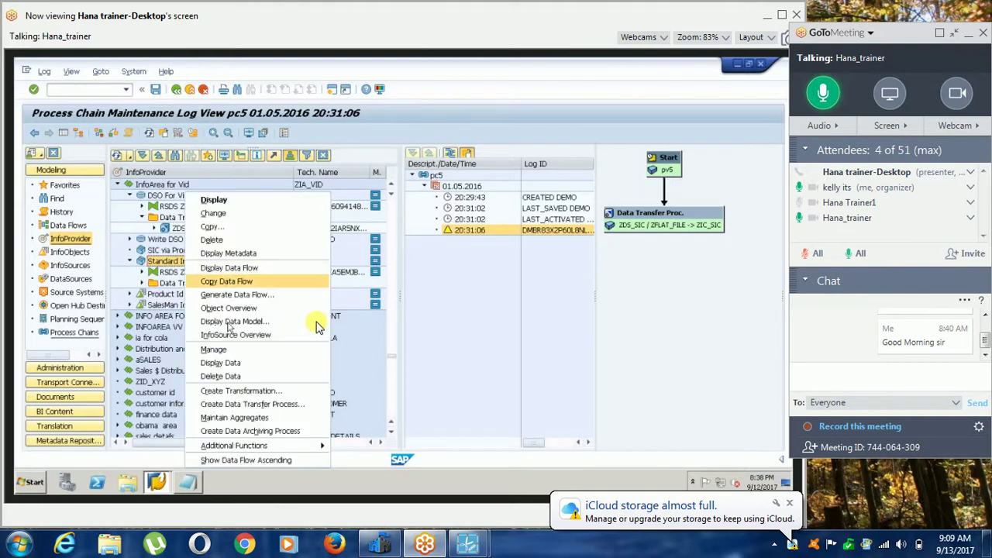
{"action": "left_click", "coordinate": [225, 351]}
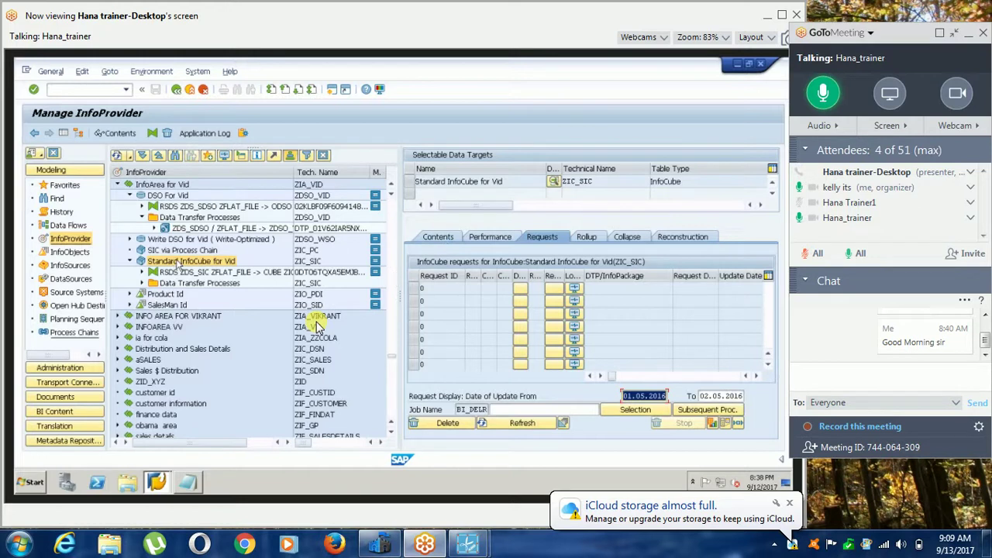
{"action": "left_click", "coordinate": [177, 90]}
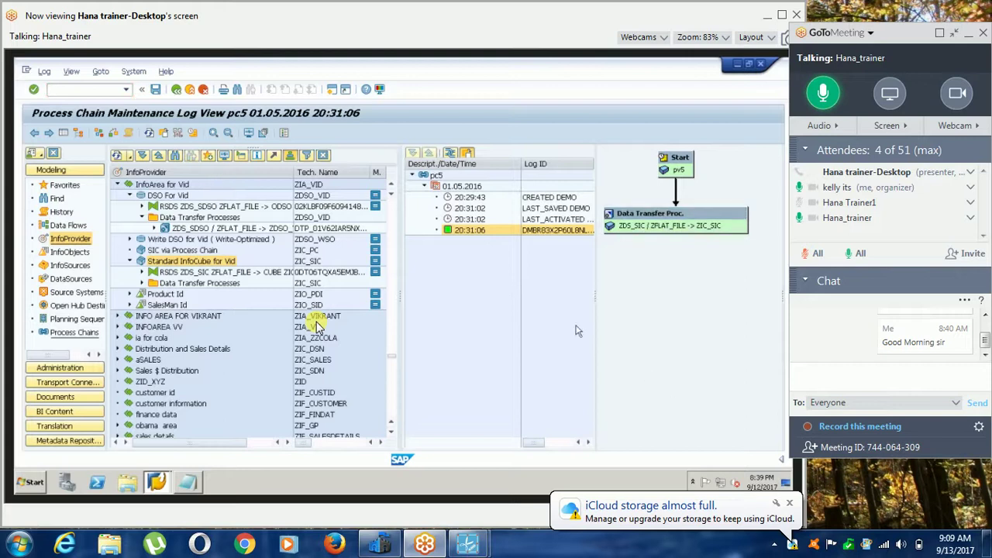
Open process chain pc5 from the process chain tree and schedule it again with Standard Priority C.
{"action": "left_click", "coordinate": [686, 165]}
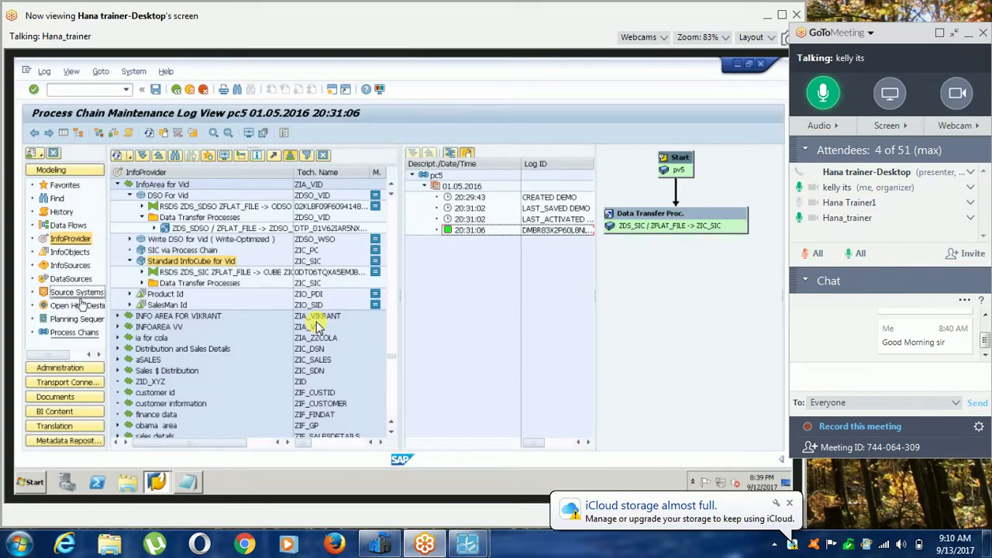
{"action": "left_click", "coordinate": [78, 332]}
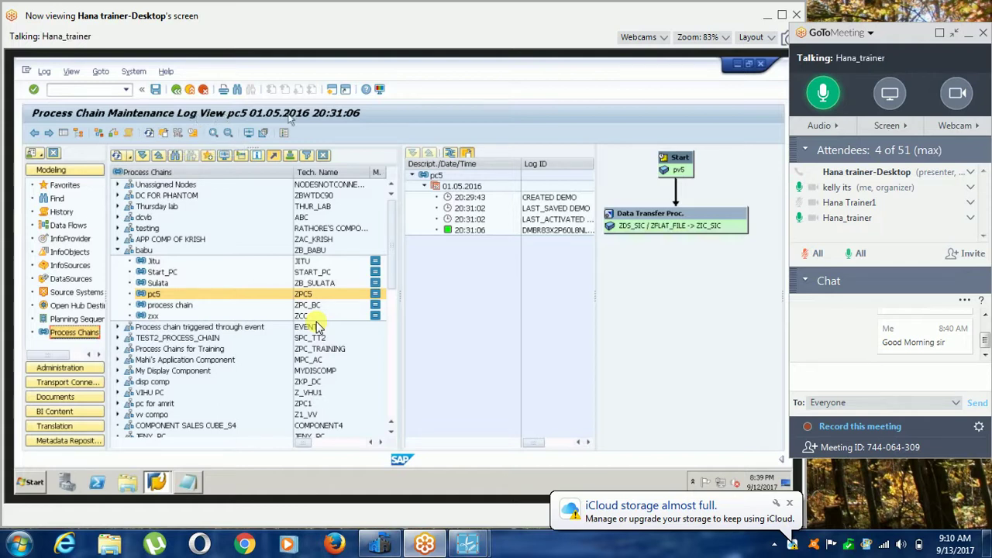
{"action": "left_click", "coordinate": [35, 133]}
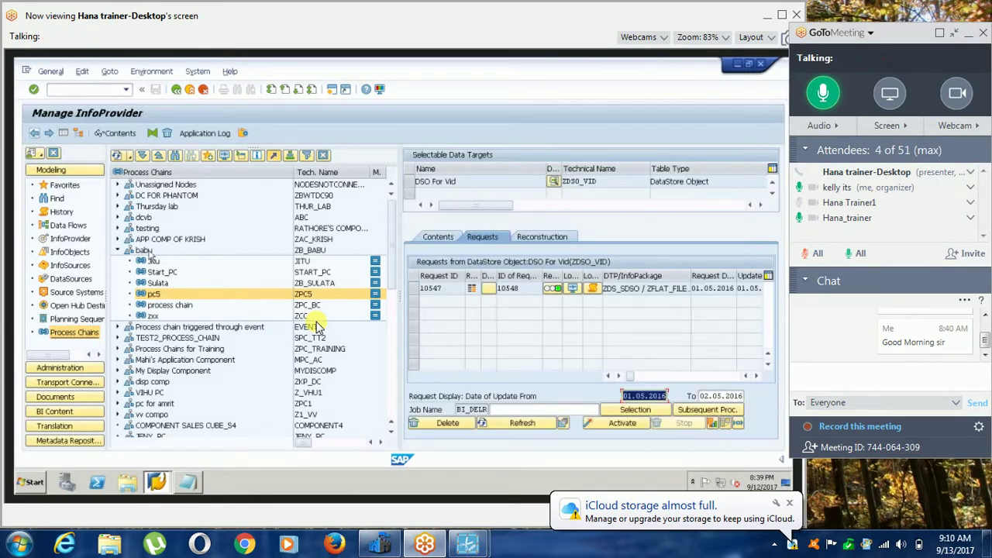
{"action": "left_click", "coordinate": [146, 295]}
{"action": "double_click", "coordinate": [146, 294]}
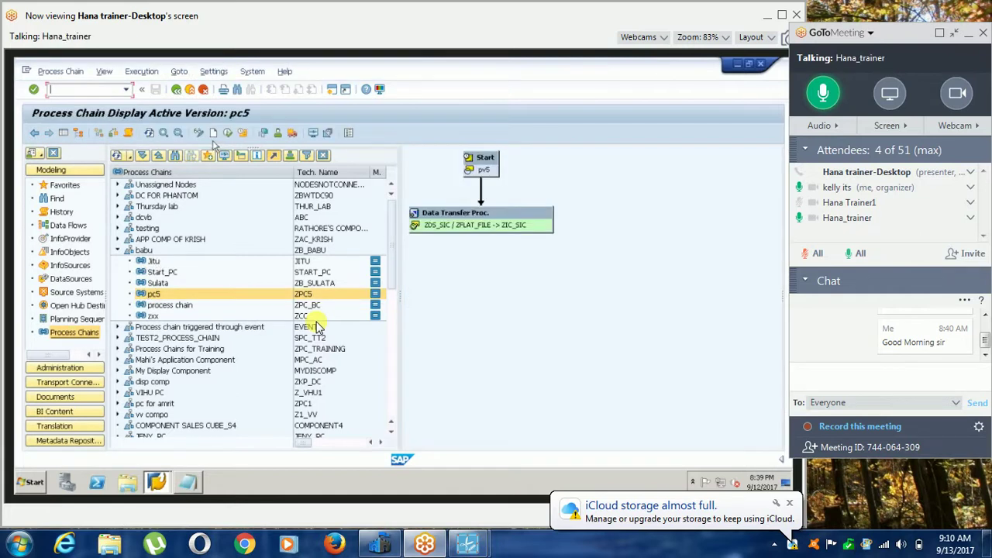
{"action": "left_click", "coordinate": [228, 133]}
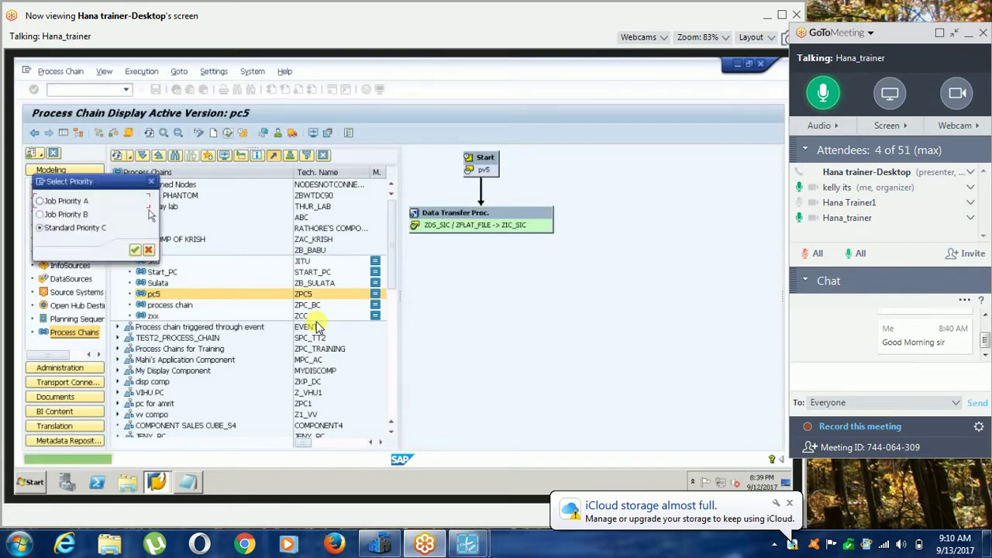
{"action": "left_click", "coordinate": [135, 250]}
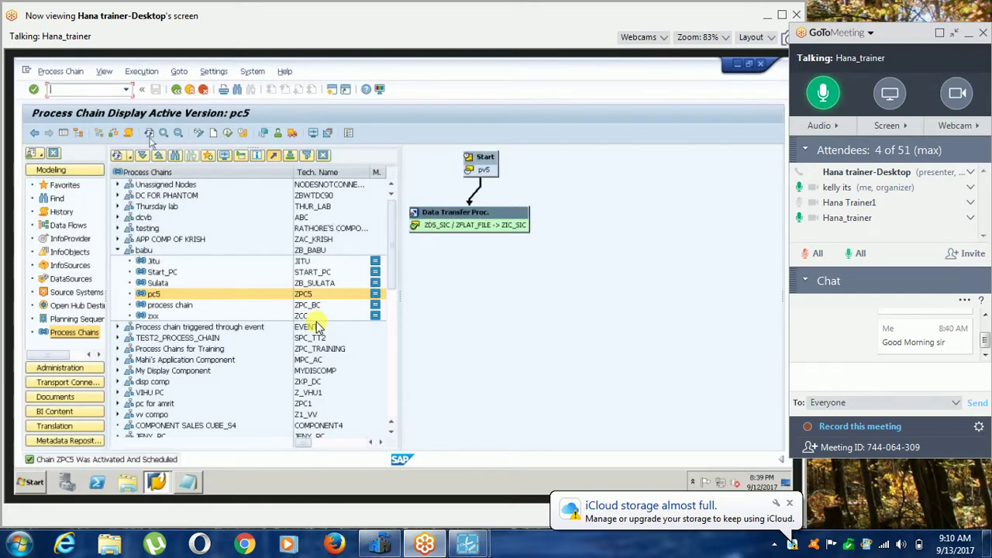
Refresh chain pc5, display the log view of its latest run and update the process status.
{"action": "left_click", "coordinate": [149, 134]}
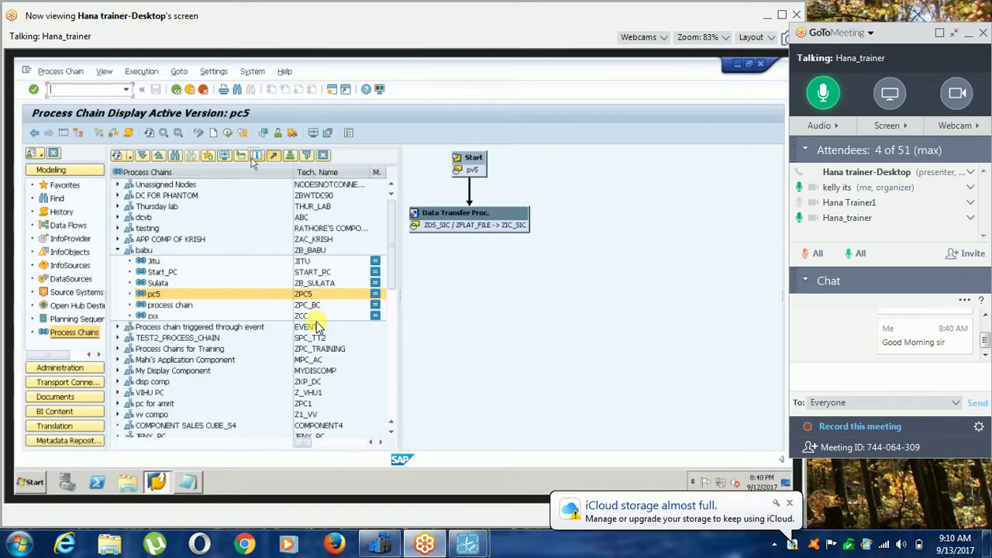
{"action": "left_click", "coordinate": [130, 134]}
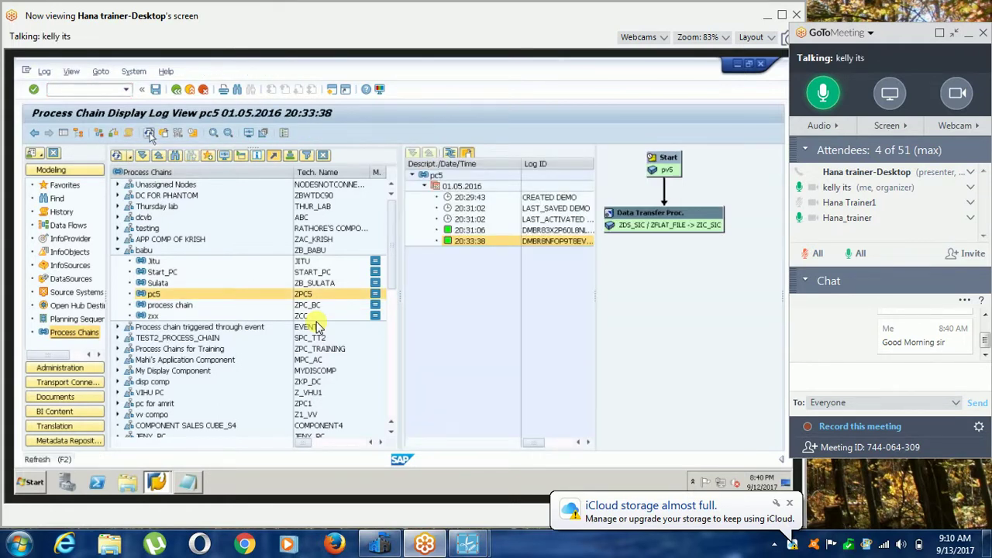
{"action": "left_click", "coordinate": [149, 134]}
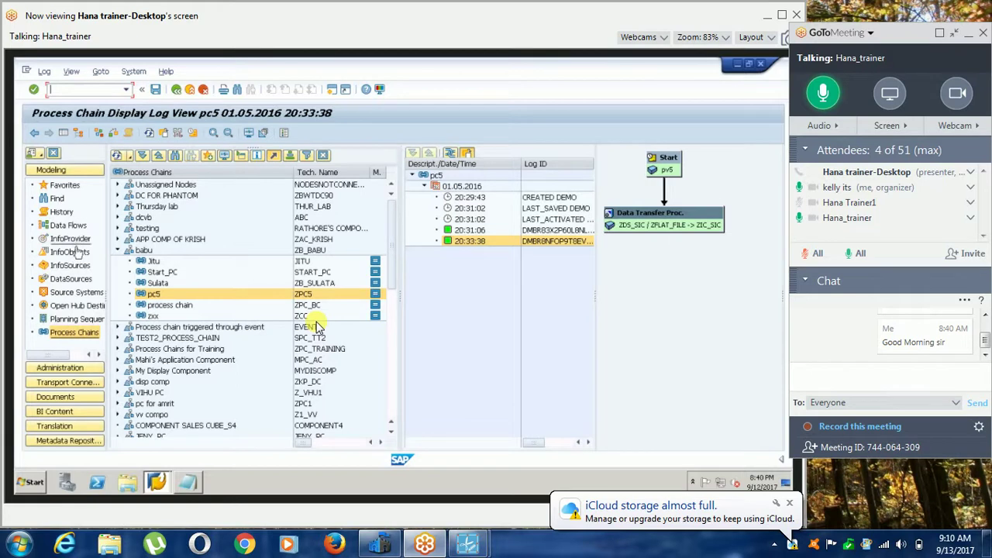
Open the administration of Standard InfoCube for Vid (ZIC_SIC) from the InfoProvider tree and select its load request.
{"action": "left_click", "coordinate": [74, 241]}
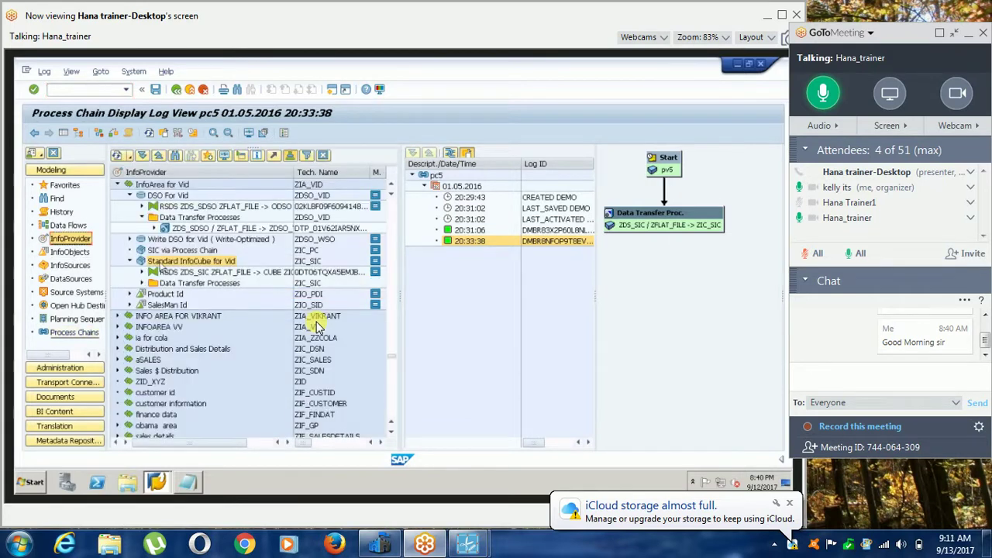
{"action": "right_click", "coordinate": [161, 263]}
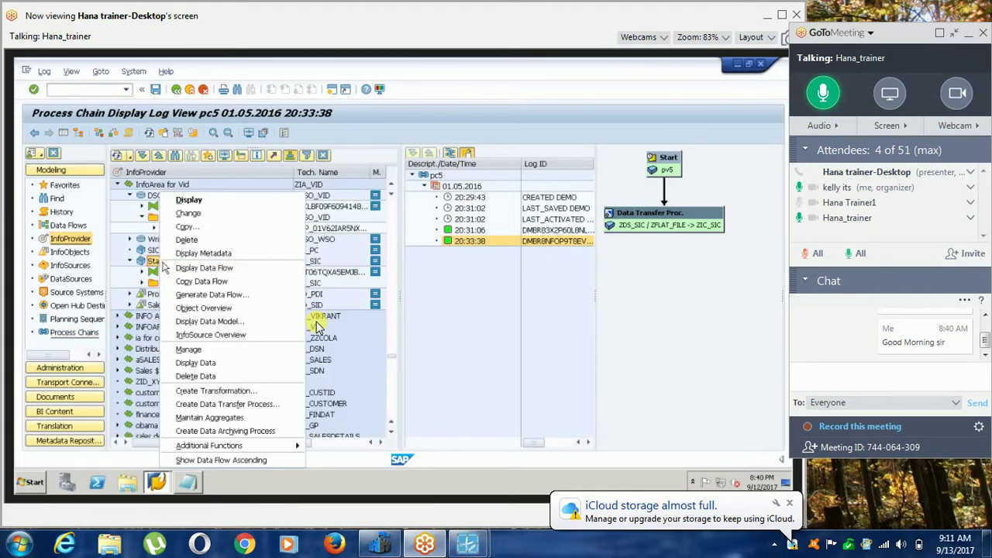
{"action": "left_click", "coordinate": [198, 350]}
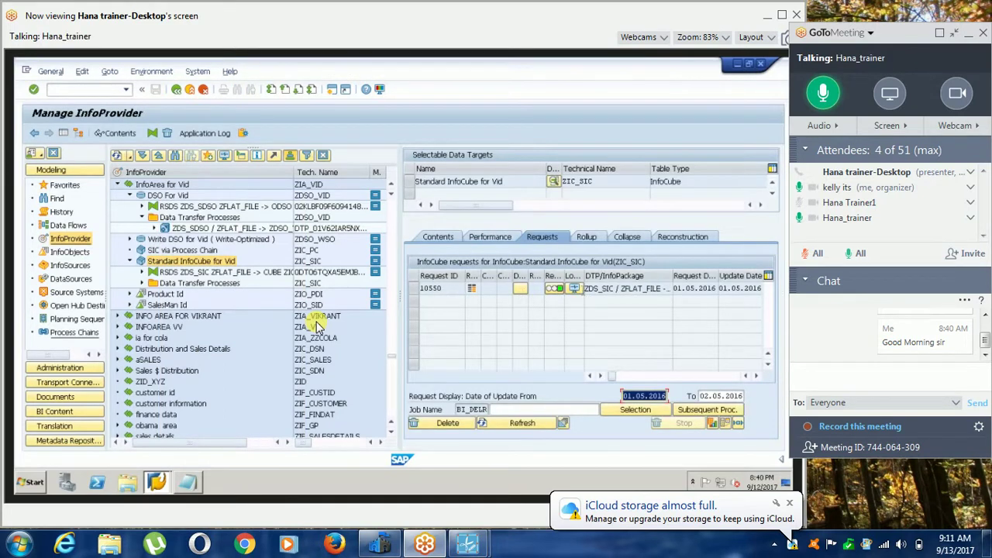
{"action": "left_click", "coordinate": [414, 288]}
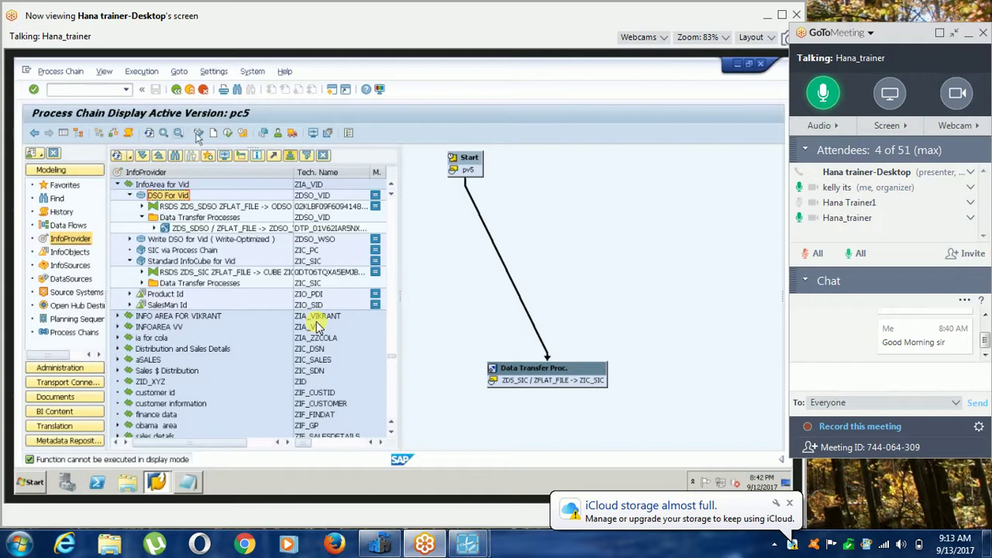
Switch chain pc5 to change mode and add the data transfer process and DataStore activation pv6 for DSO For Vid (ZDSO_VID).
{"action": "left_click", "coordinate": [199, 135]}
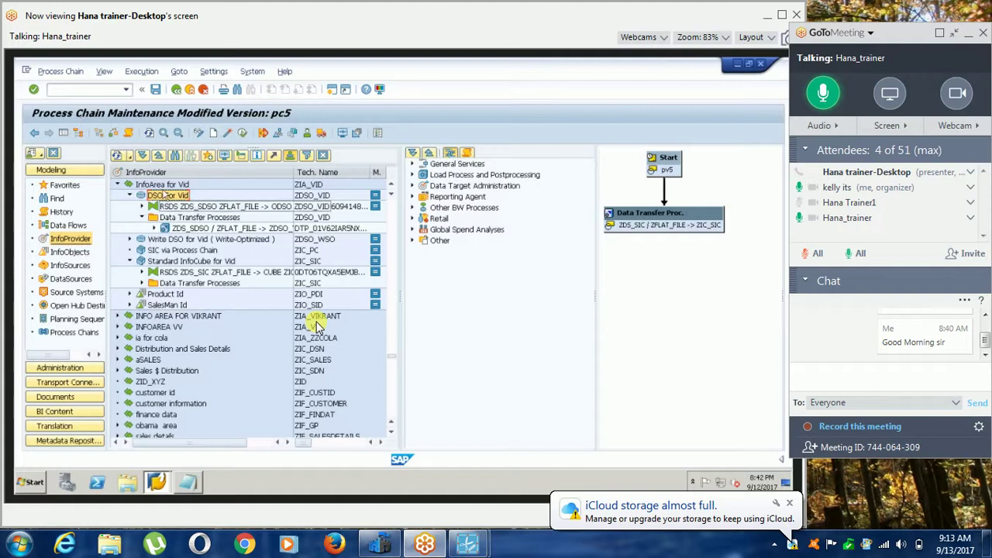
{"action": "left_click_drag", "start_coordinate": [165, 199], "coordinate": [627, 309]}
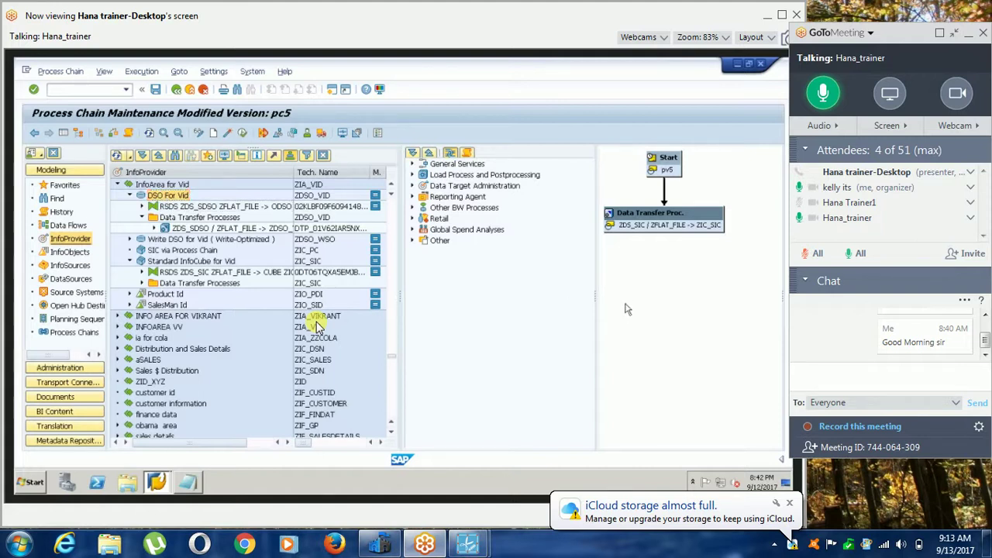
{"action": "left_click", "coordinate": [46, 212]}
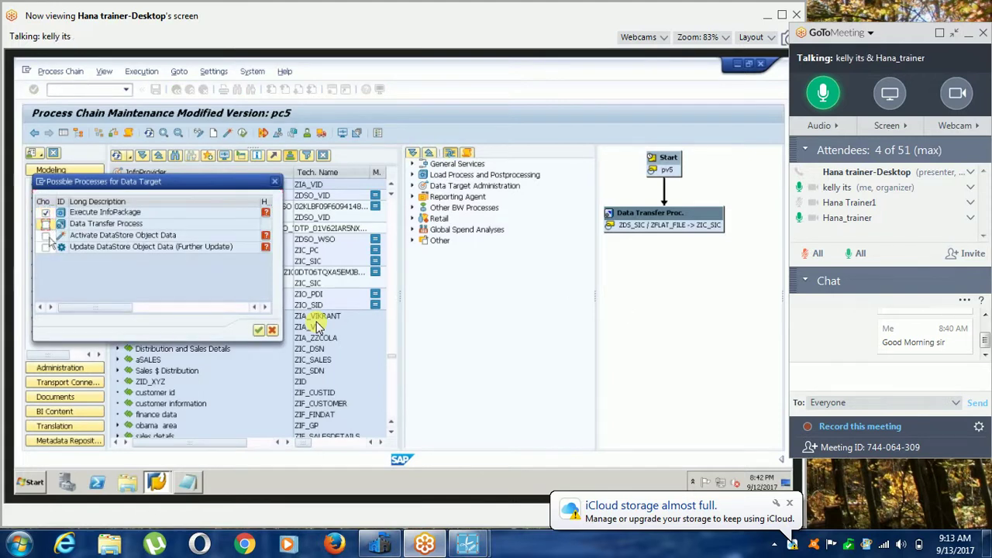
{"action": "left_click", "coordinate": [46, 223]}
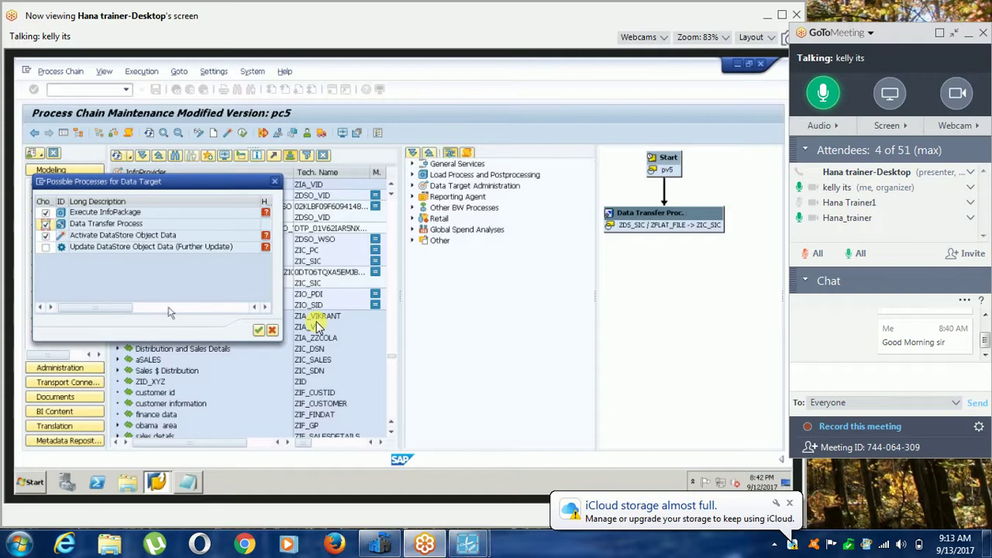
{"action": "left_click", "coordinate": [258, 330]}
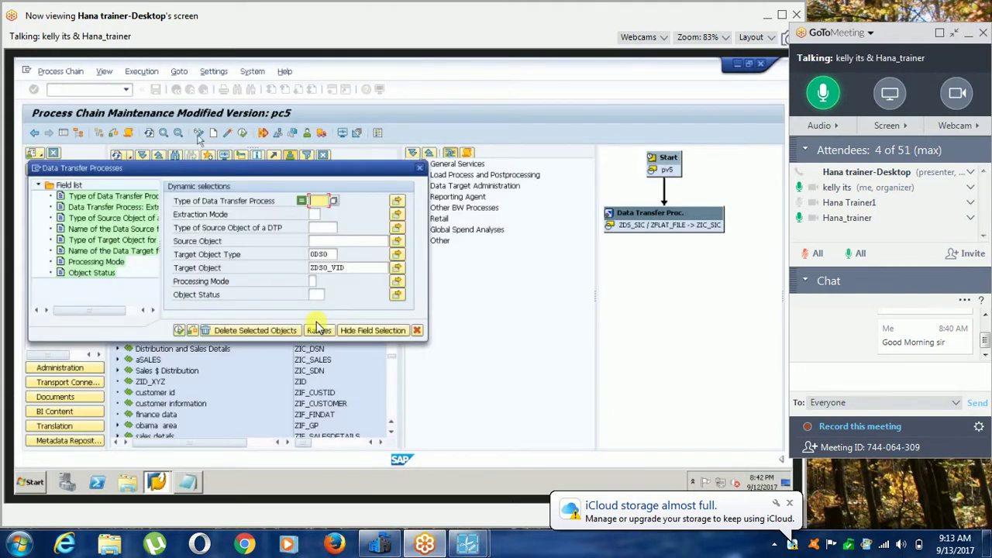
{"action": "left_click", "coordinate": [181, 330]}
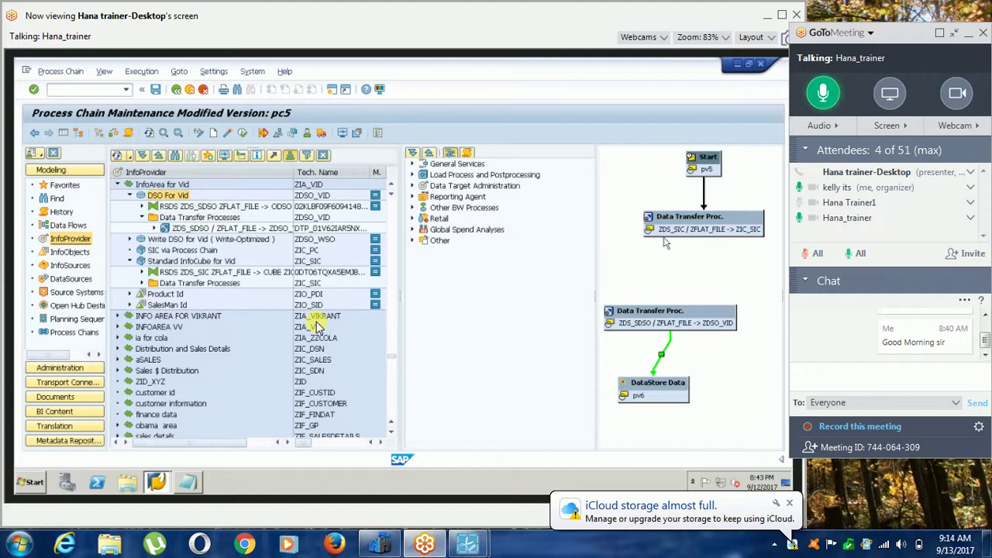
Reposition the ZIC_SIC data transfer process in the chain and link the Start process to the ZDSO_VID data transfer process.
{"action": "left_click_drag", "start_coordinate": [678, 220], "coordinate": [655, 222]}
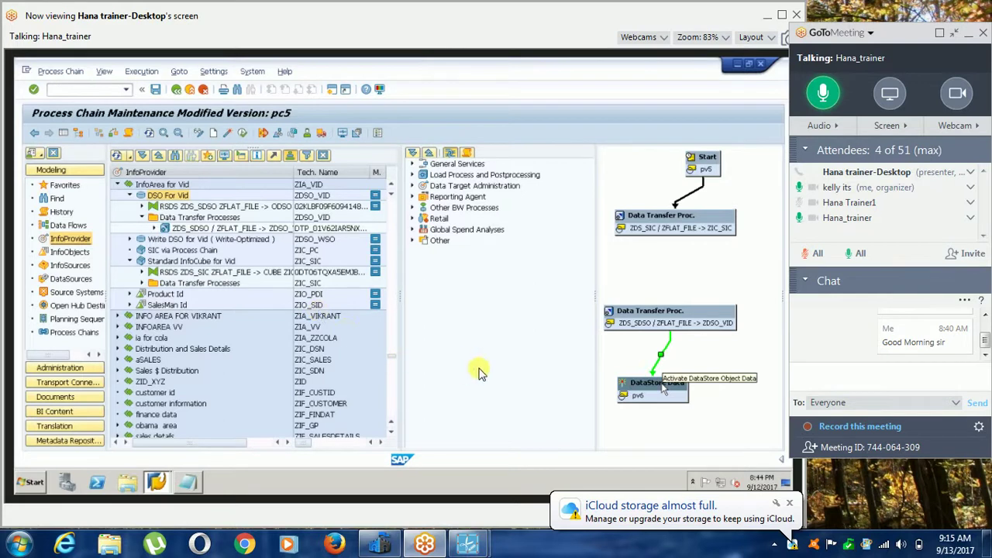
{"action": "left_click", "coordinate": [790, 503]}
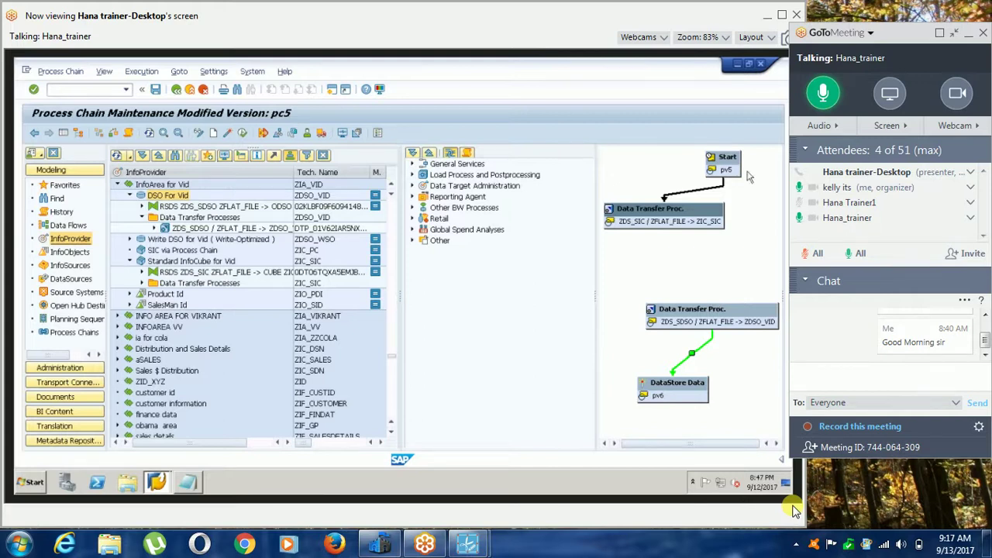
{"action": "left_click_drag", "start_coordinate": [756, 297], "coordinate": [747, 319]}
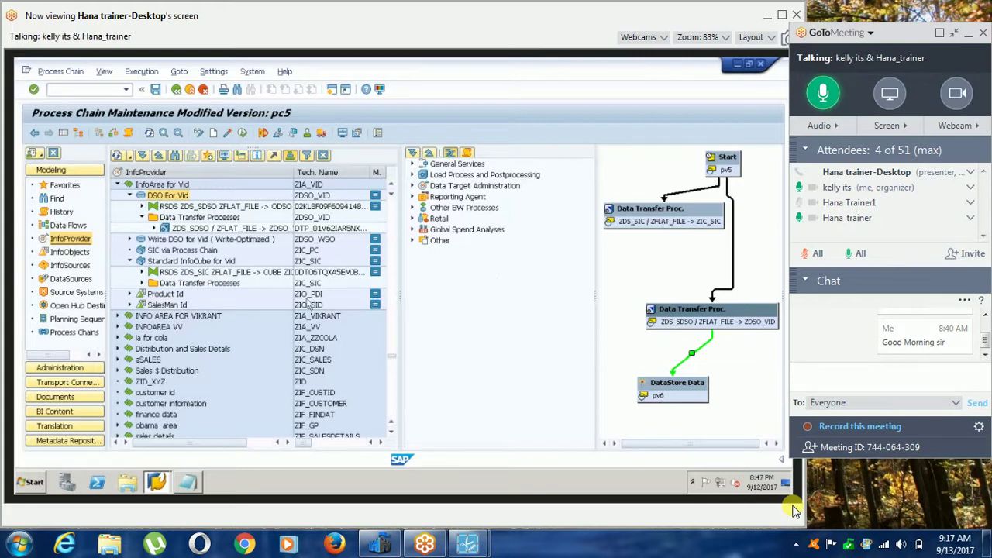
Save and activate process chain pc5, and schedule it with Standard Priority C.
{"action": "left_click", "coordinate": [206, 229]}
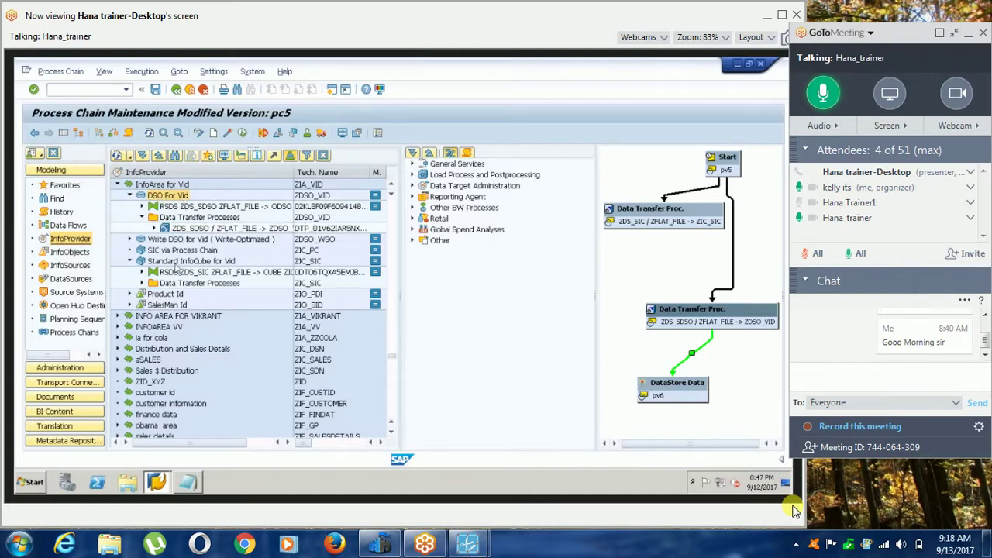
{"action": "left_click", "coordinate": [180, 195]}
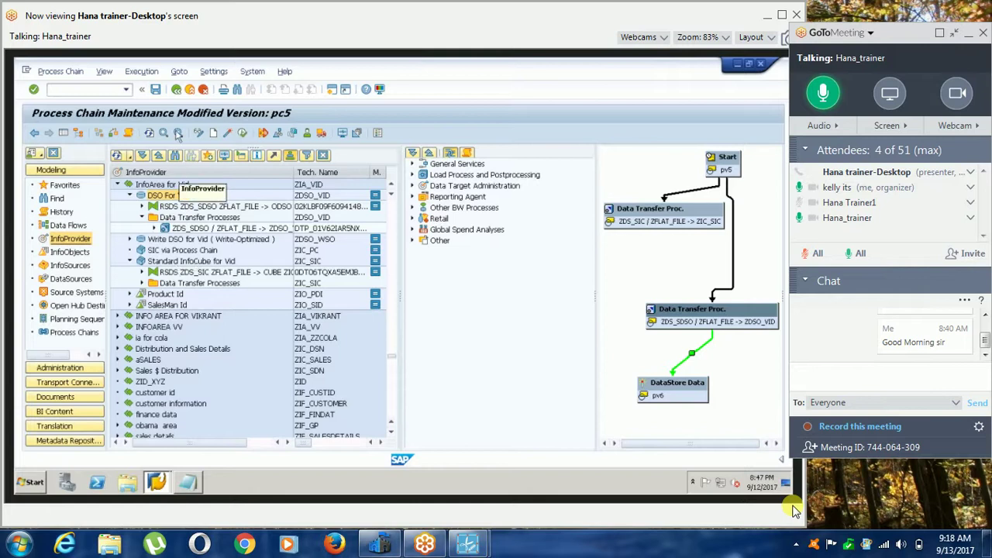
{"action": "left_click", "coordinate": [155, 90]}
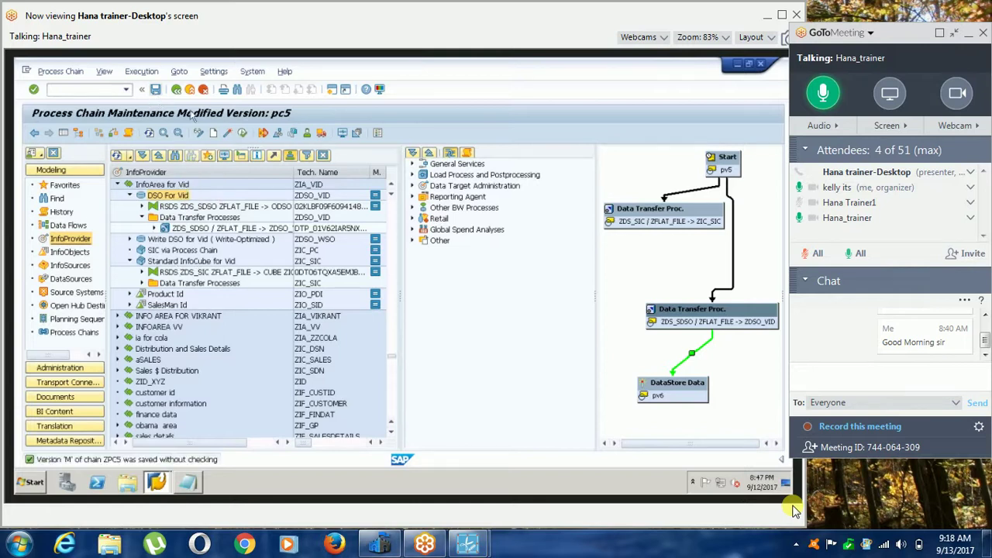
{"action": "left_click", "coordinate": [229, 134]}
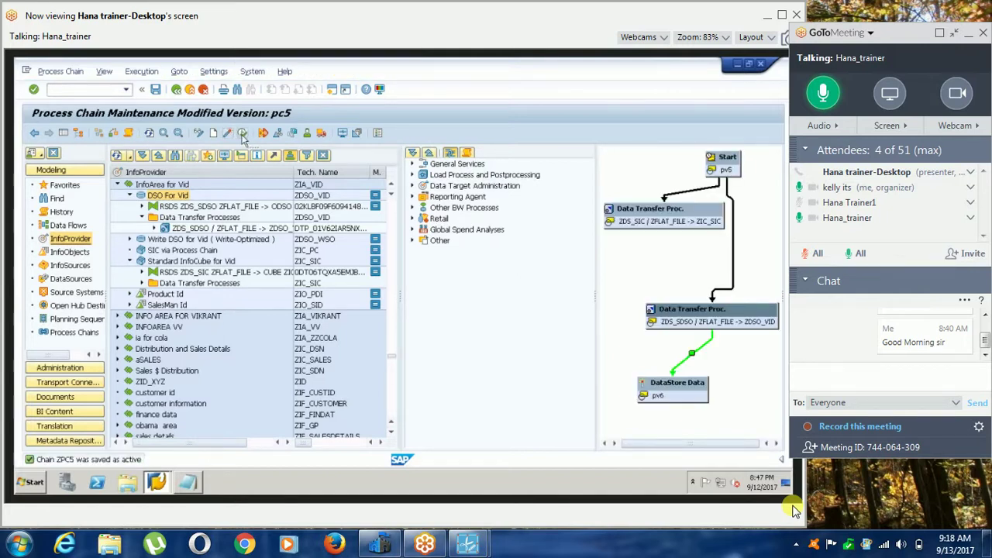
{"action": "left_click", "coordinate": [243, 134]}
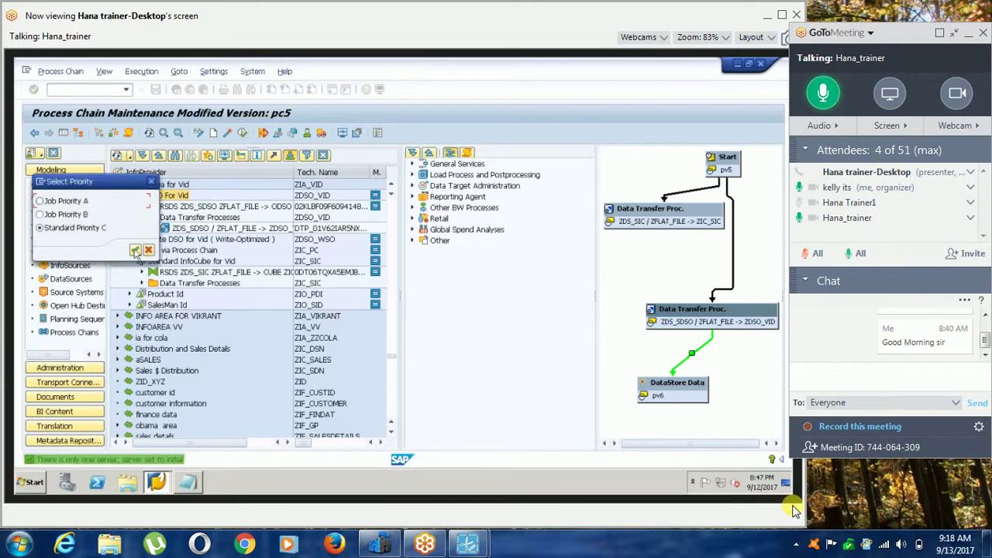
{"action": "left_click", "coordinate": [138, 247]}
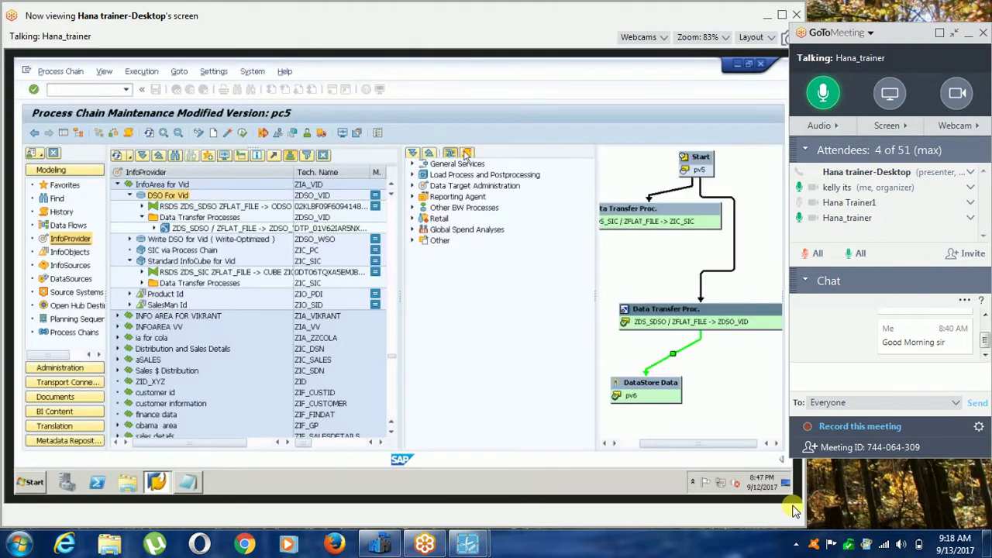
Display the log view of the latest pc5 run and refresh the process status.
{"action": "left_click", "coordinate": [468, 154]}
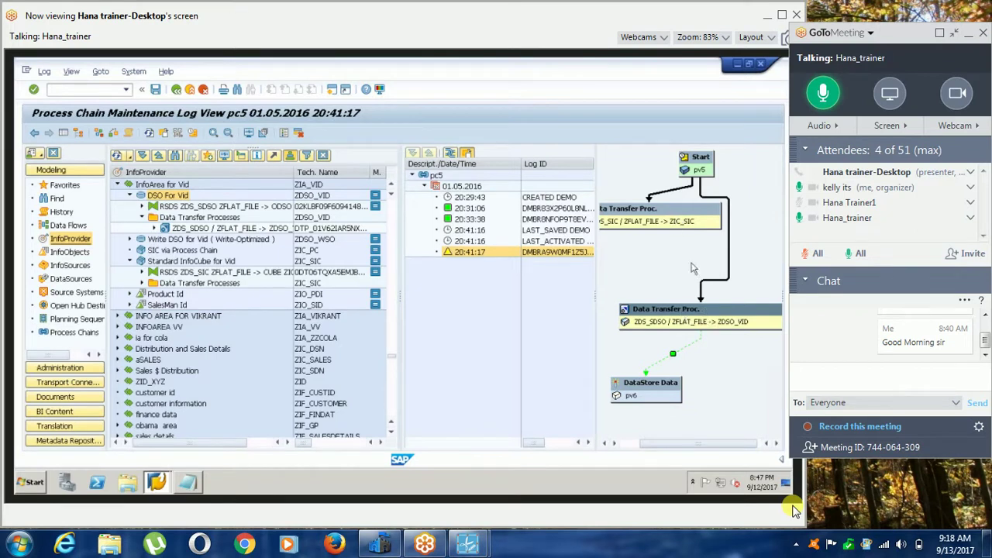
{"action": "left_click", "coordinate": [149, 133]}
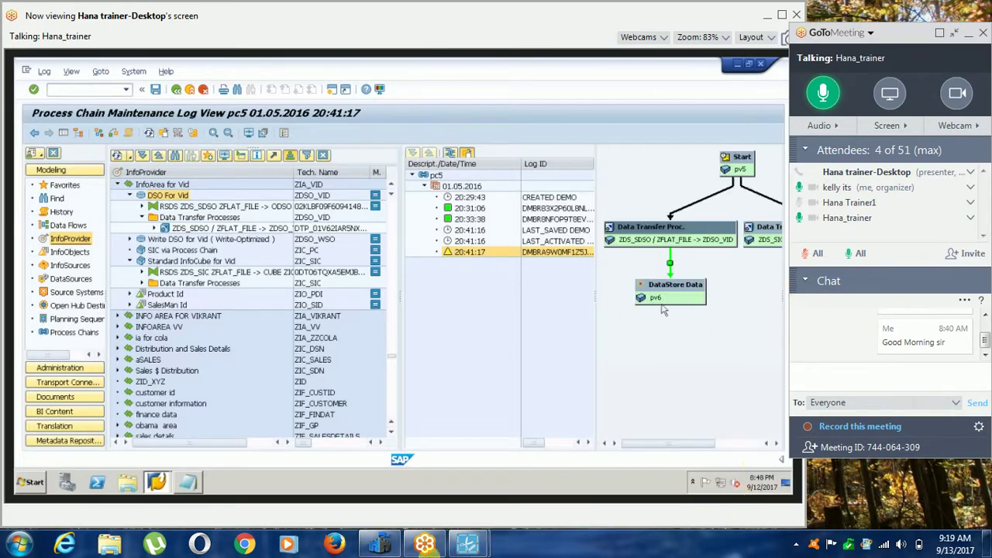
{"action": "mouse_move", "coordinate": [425, 546]}
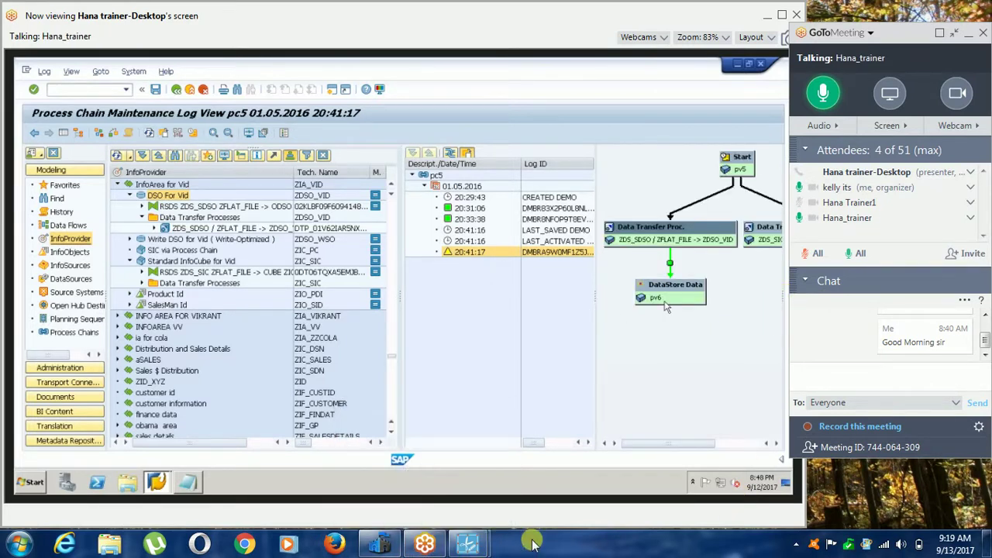
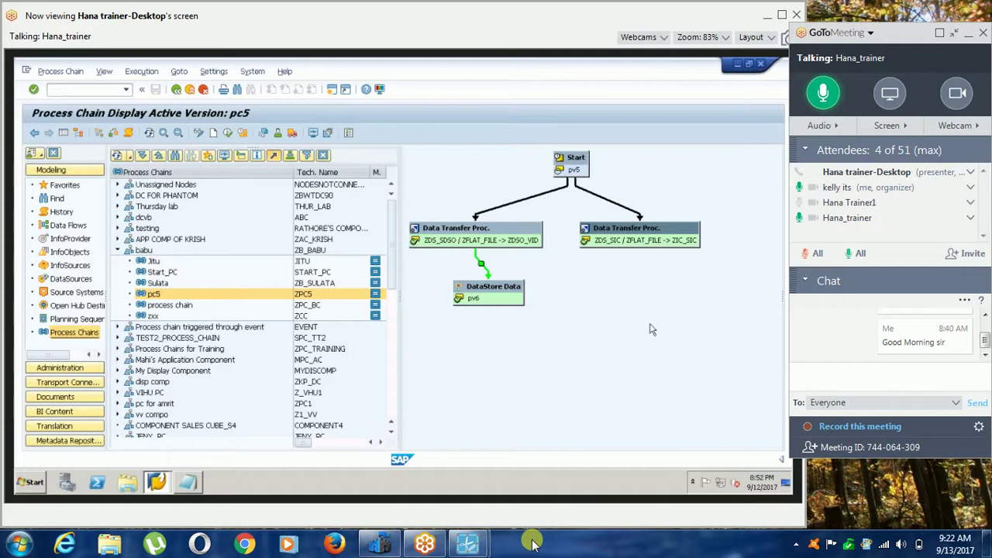
Switch from the Notepad process chain notes back to the SAP process chain pc5 window and dismiss the desktop notifications.
{"action": "mouse_move", "coordinate": [467, 64]}
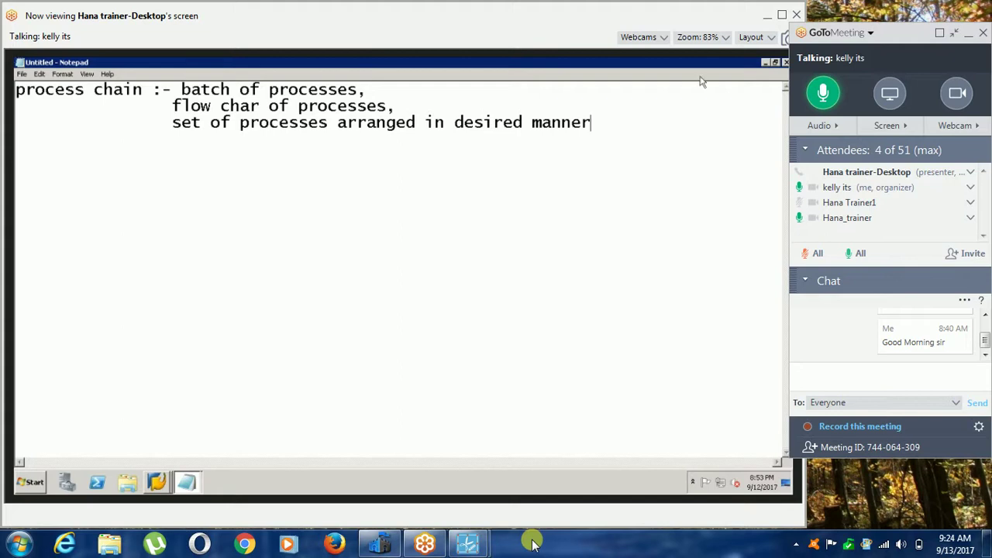
{"action": "left_click", "coordinate": [156, 482]}
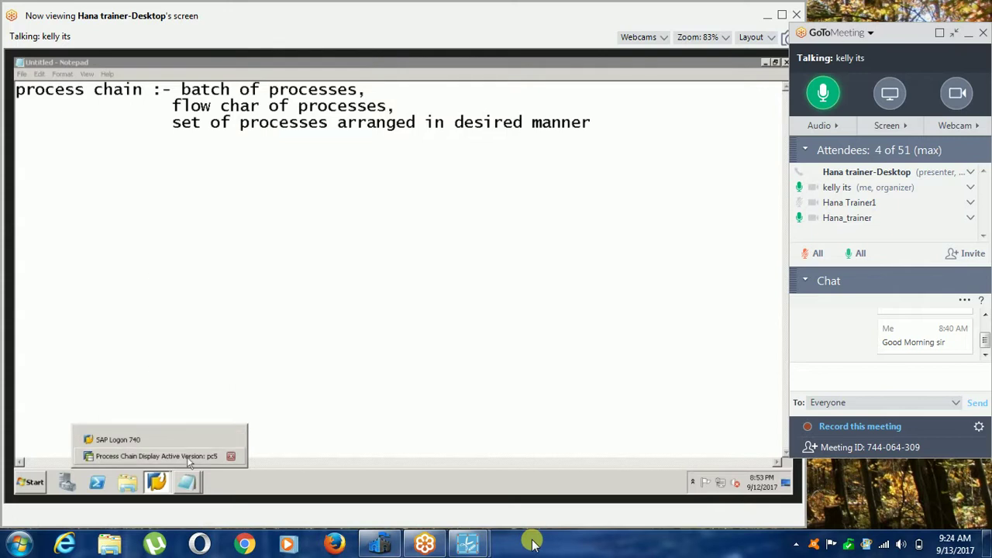
{"action": "left_click", "coordinate": [155, 456]}
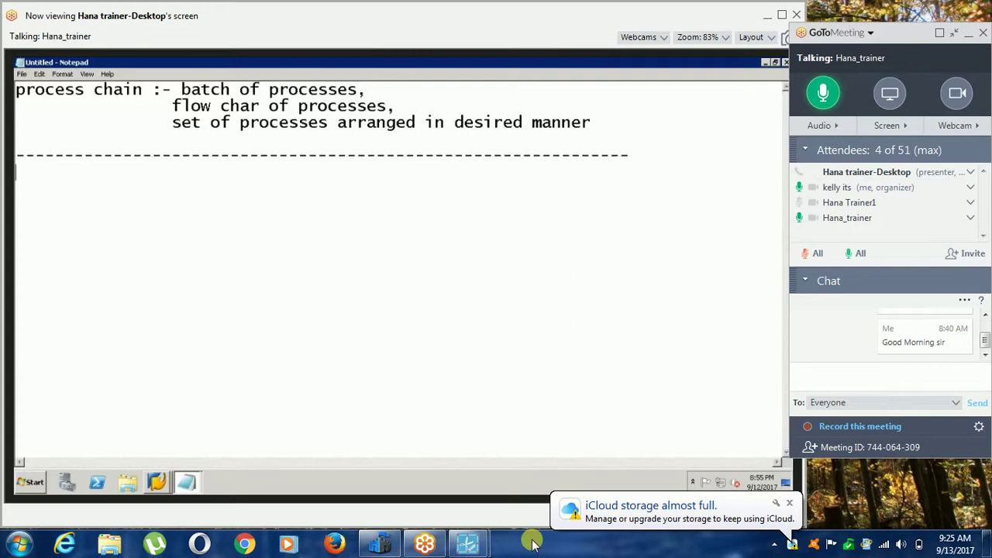
{"action": "left_click", "coordinate": [789, 503]}
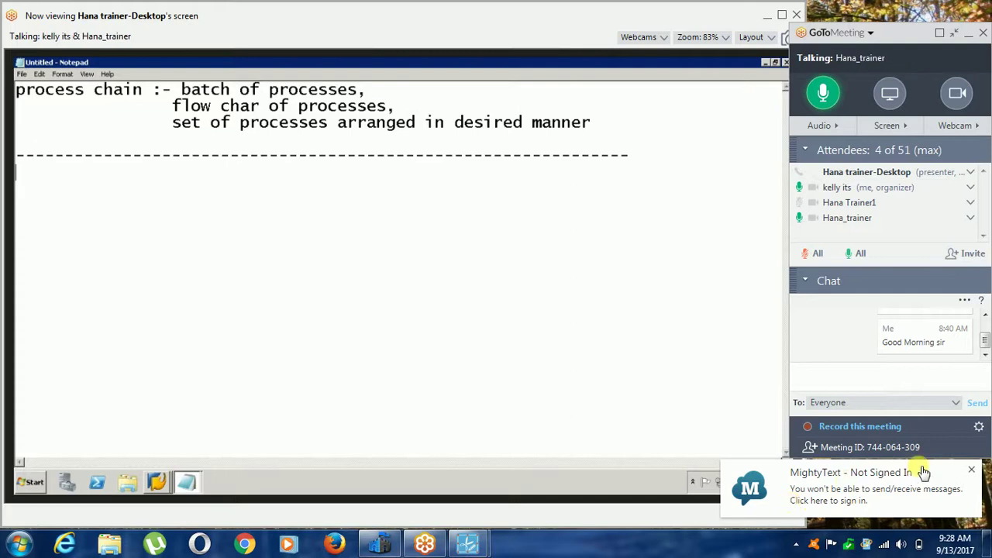
{"action": "left_click", "coordinate": [972, 470]}
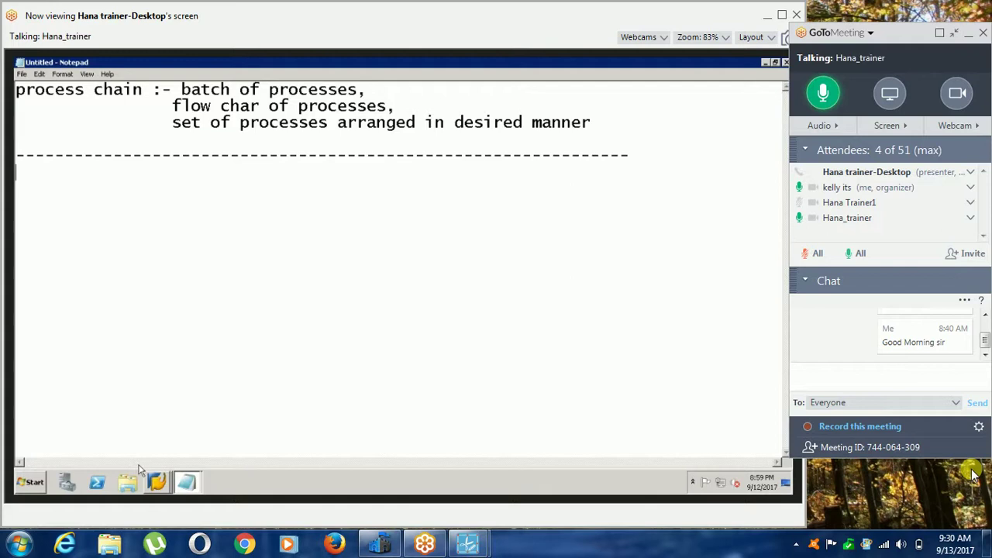
{"action": "left_click", "coordinate": [155, 483]}
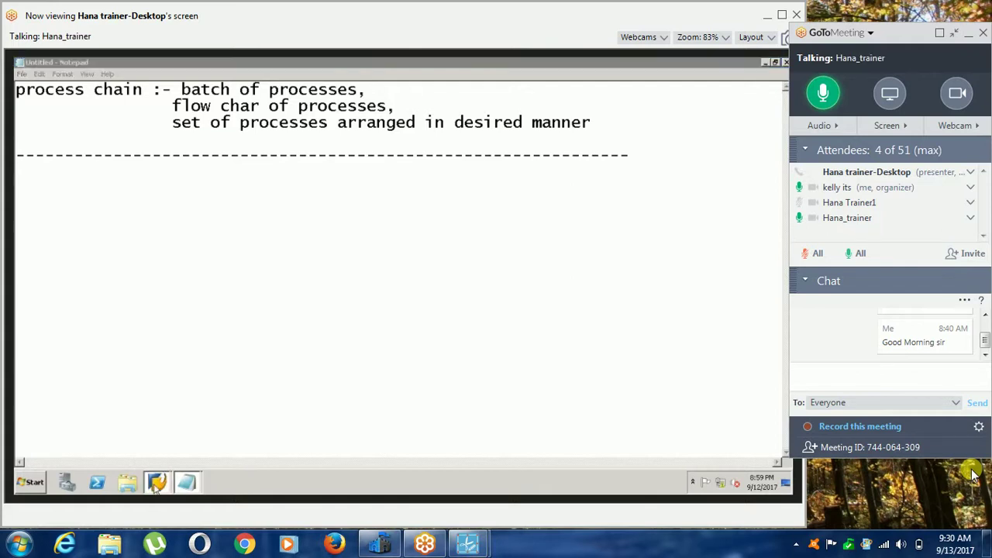
{"action": "left_click", "coordinate": [194, 456]}
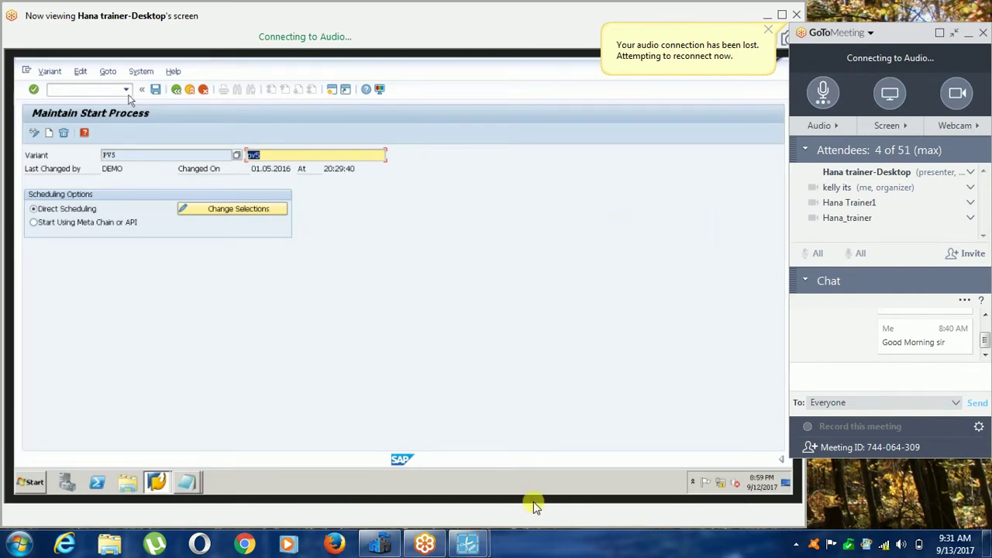
{"action": "mouse_move", "coordinate": [473, 546]}
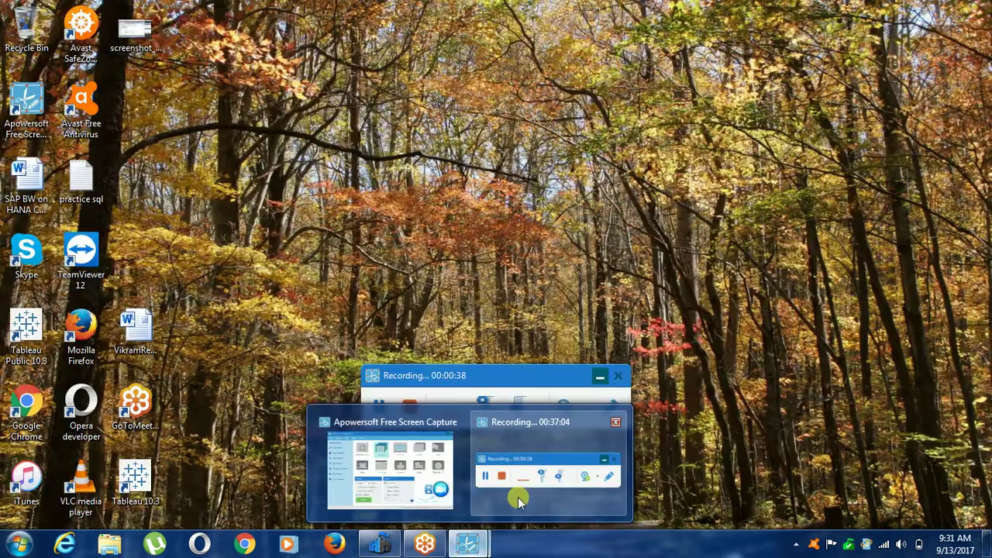
{"action": "left_click", "coordinate": [520, 502]}
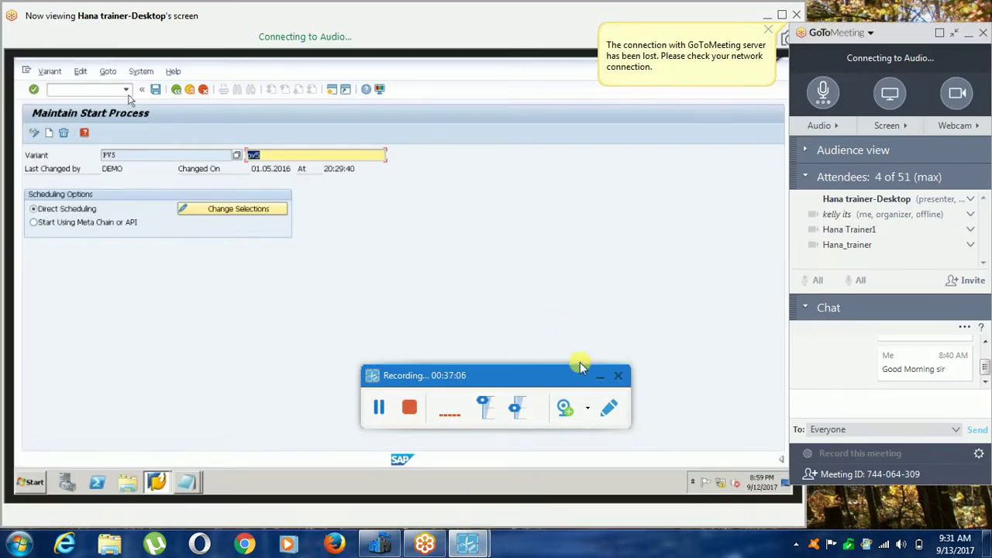
{"action": "left_click", "coordinate": [600, 377]}
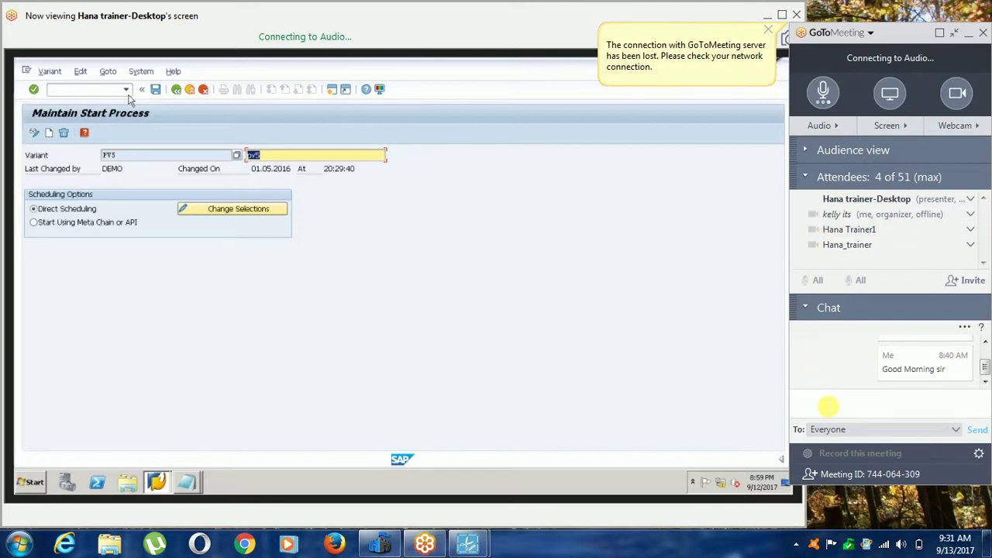
Send the chat message "r u there" to everyone in the meeting.
{"action": "left_click", "coordinate": [828, 407]}
{"action": "type", "text": "r u there"}
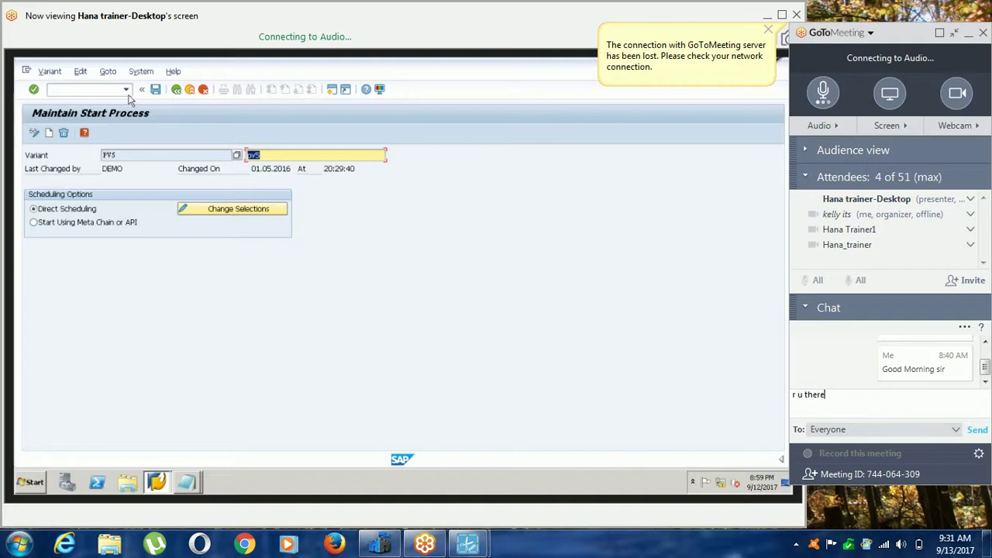
{"action": "key", "text": "Return"}
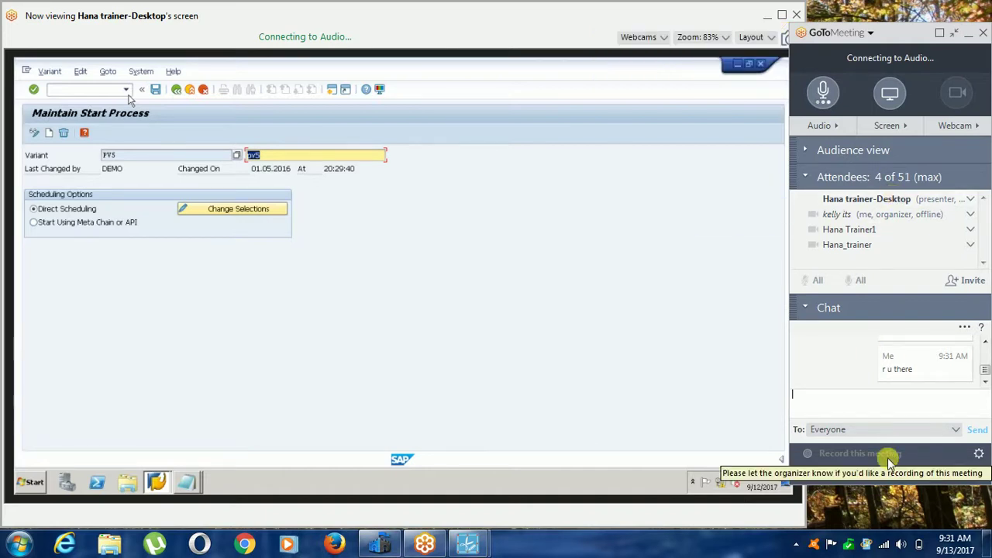
Check the computer's wireless network connection, and minimize and restore the meeting windows.
{"action": "left_click", "coordinate": [884, 541]}
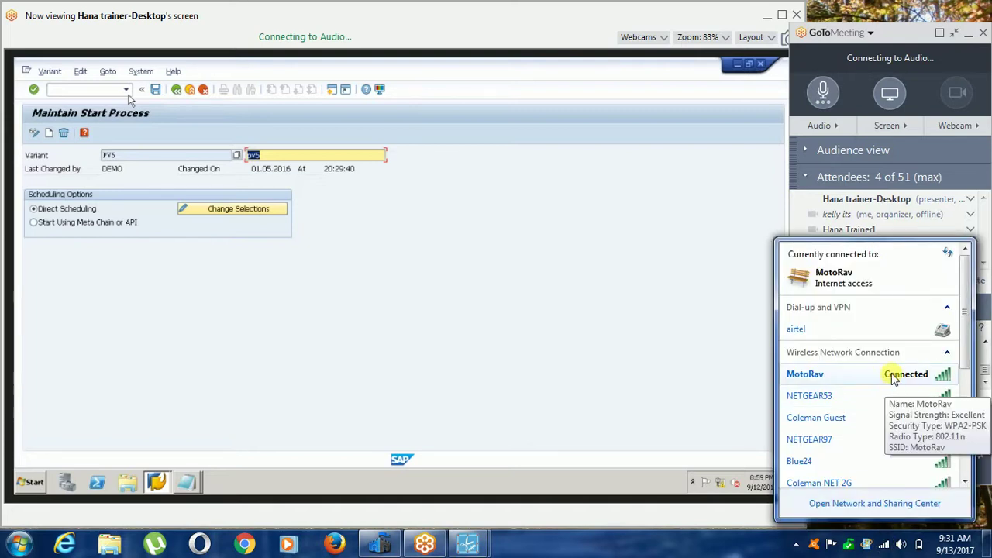
{"action": "left_click", "coordinate": [706, 316]}
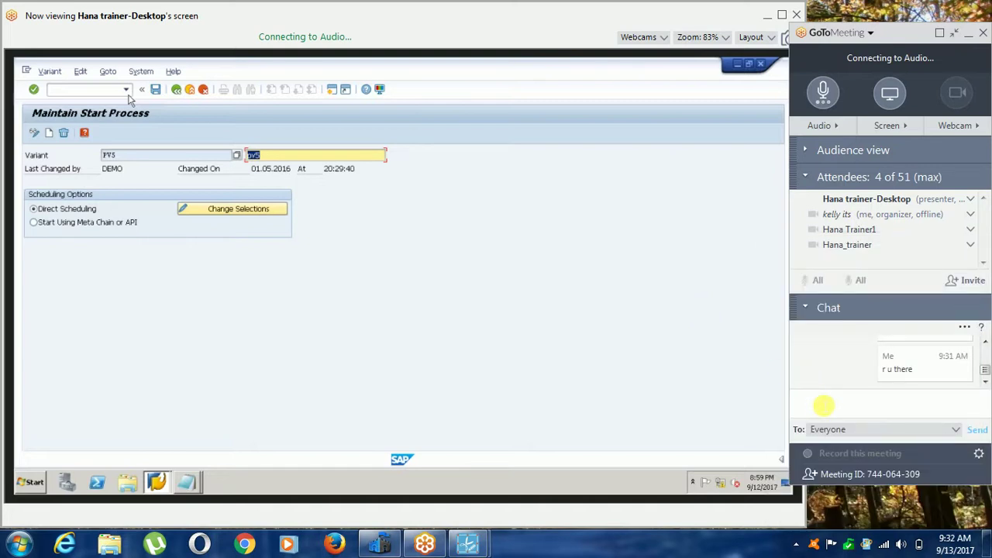
{"action": "left_click", "coordinate": [425, 546]}
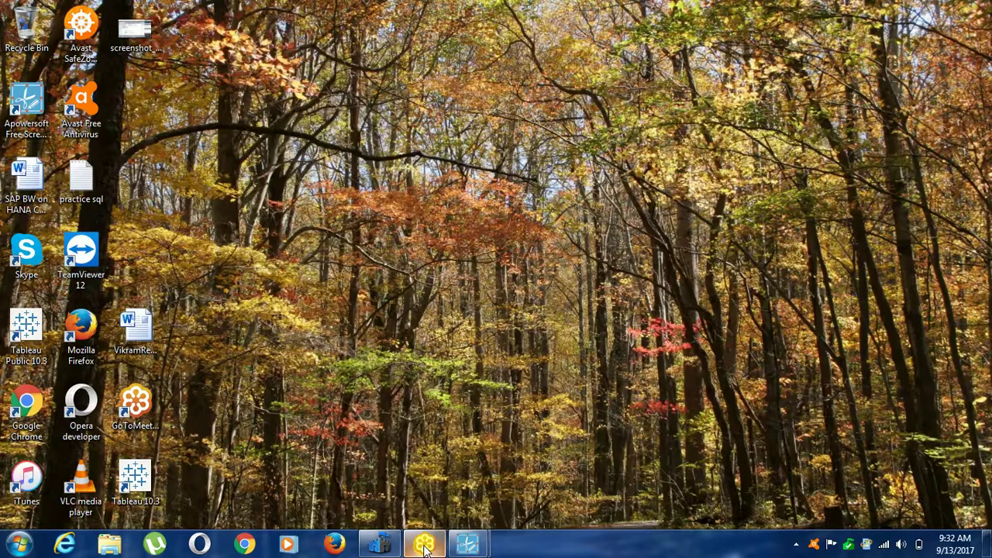
{"action": "left_click", "coordinate": [424, 547]}
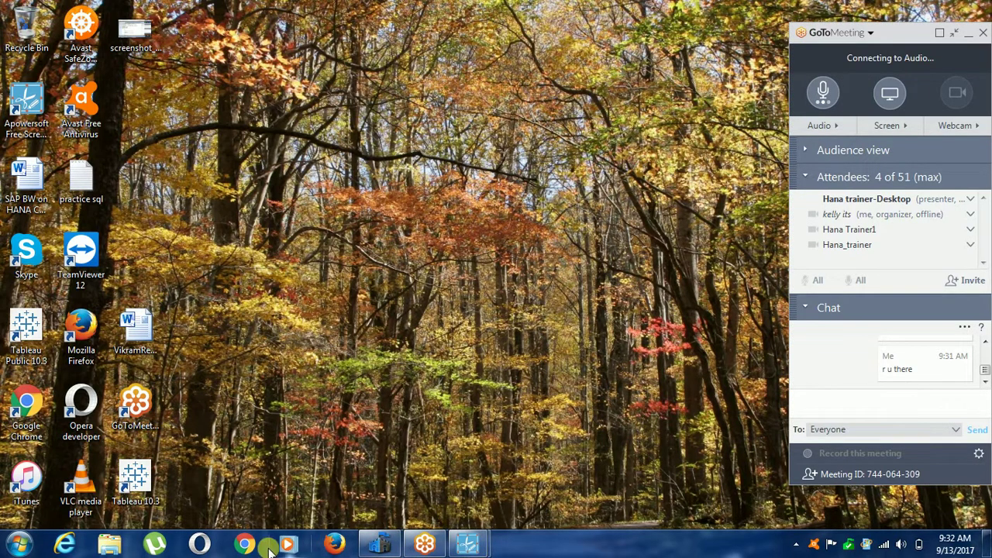
Switch to Chrome, open the bookmarked GoToMeeting join link in a new tab, and close the gooogle.com tab.
{"action": "left_click", "coordinate": [262, 547]}
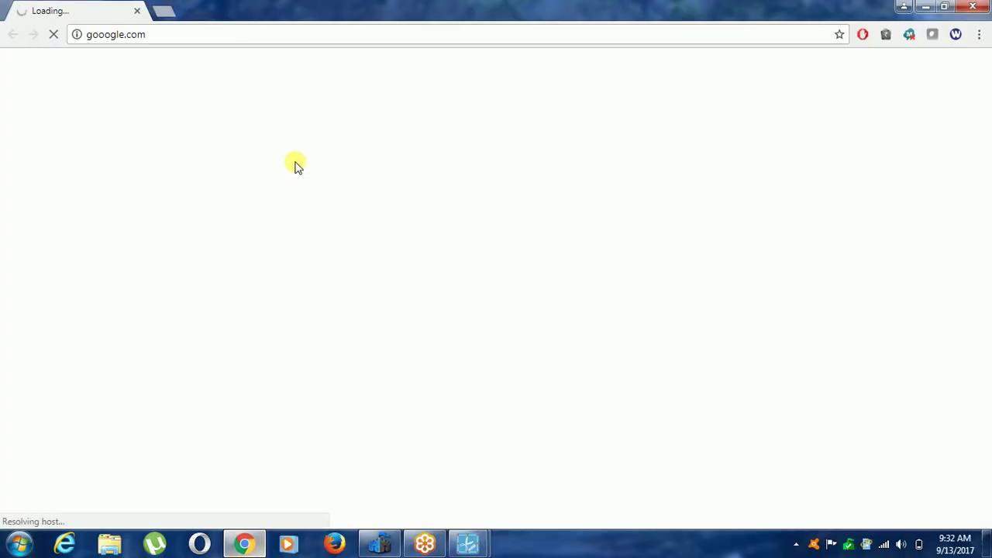
{"action": "left_click", "coordinate": [166, 12]}
{"action": "left_click", "coordinate": [913, 64]}
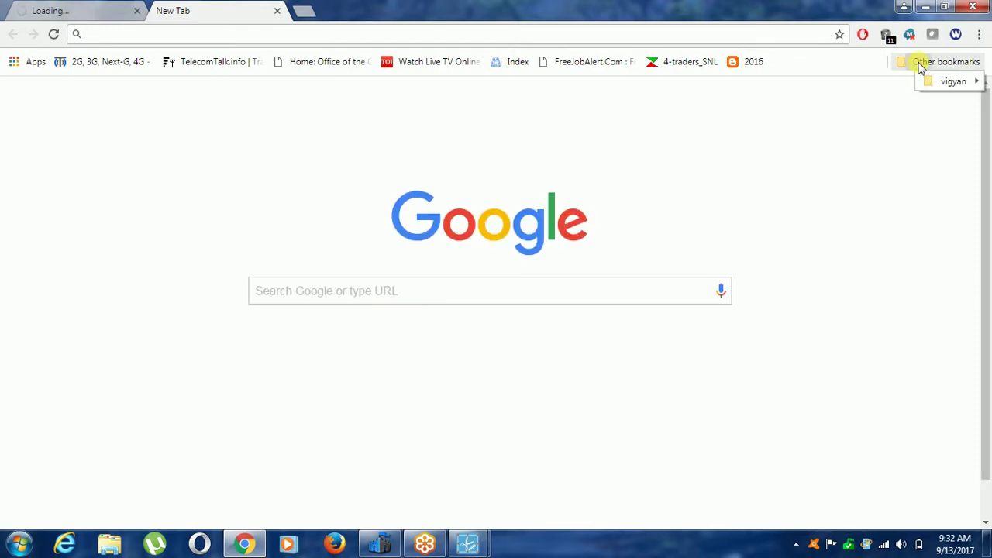
{"action": "mouse_move", "coordinate": [929, 86]}
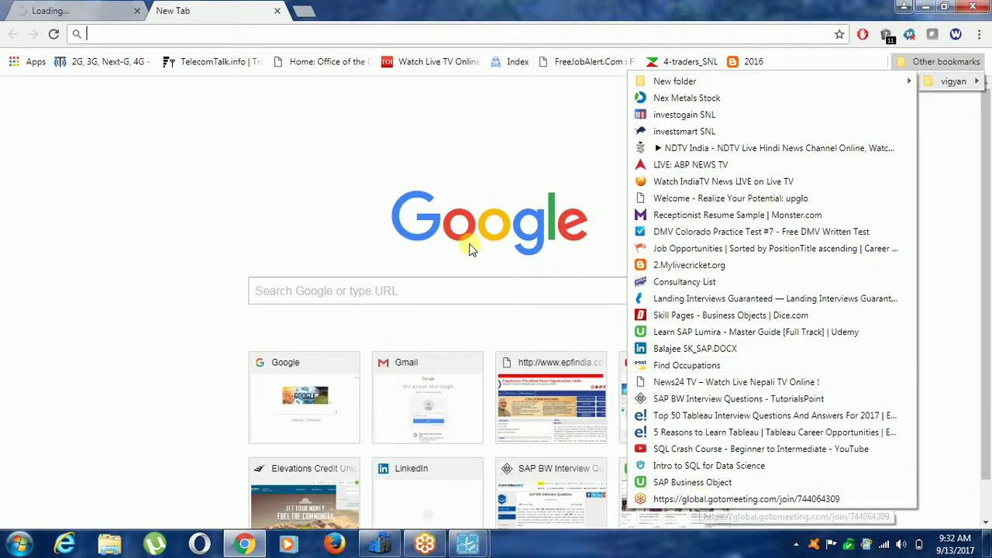
{"action": "left_click", "coordinate": [715, 501]}
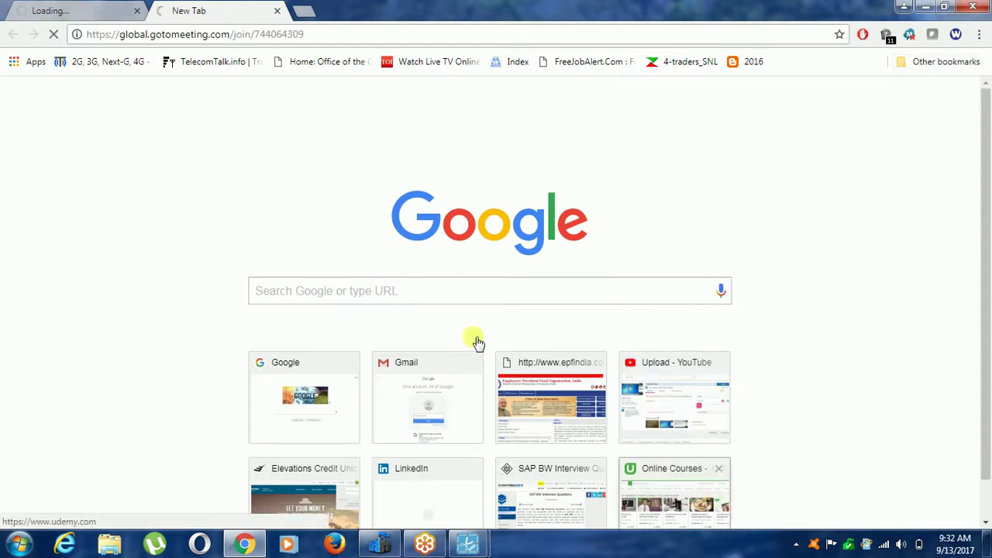
{"action": "left_click", "coordinate": [95, 6]}
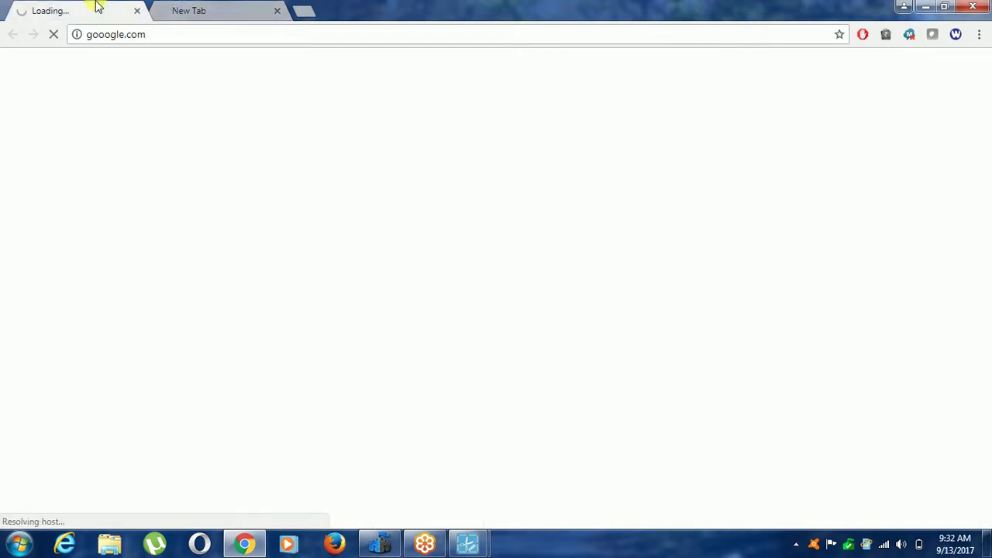
{"action": "left_click", "coordinate": [139, 11]}
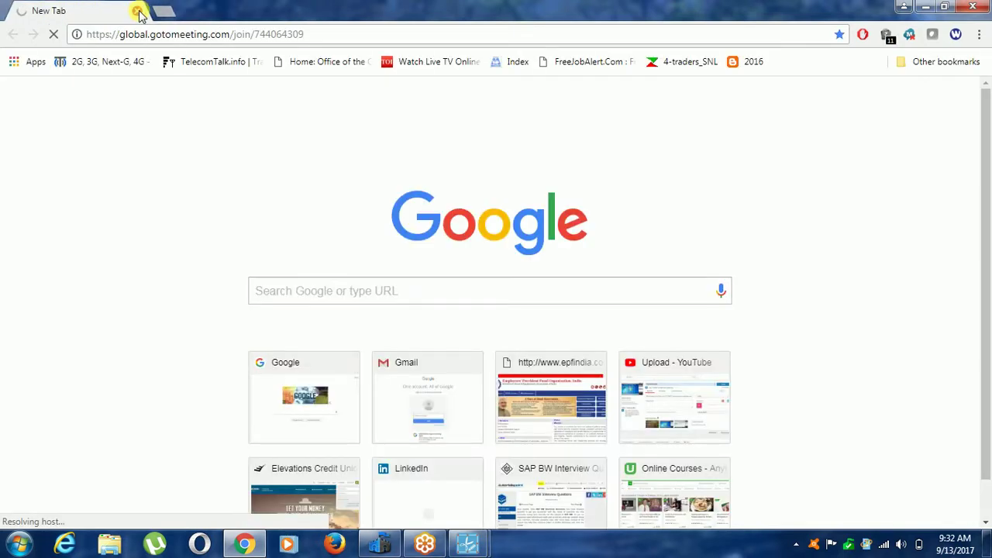
{"action": "left_click", "coordinate": [285, 36]}
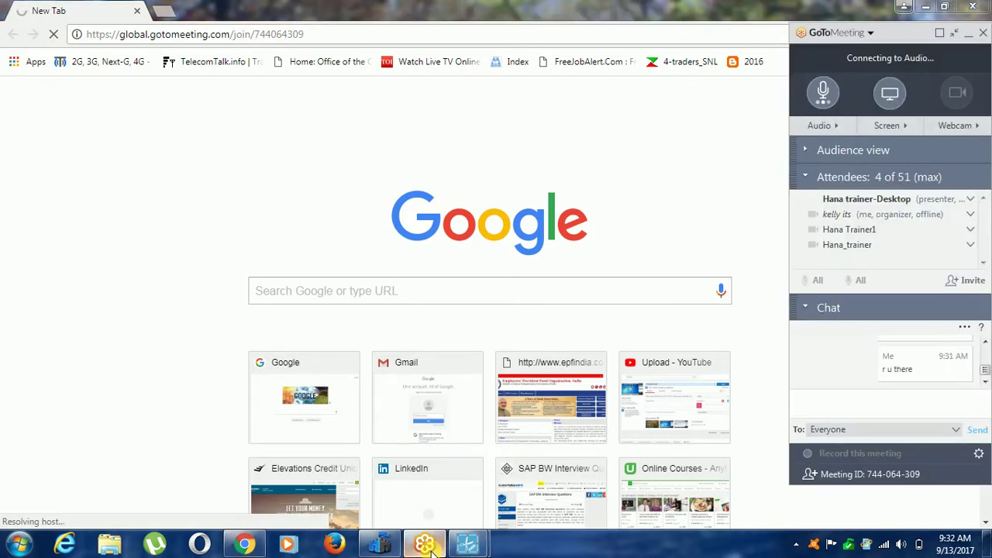
Leave the current GoToMeeting session without ending the meeting for everyone.
{"action": "left_click", "coordinate": [984, 35]}
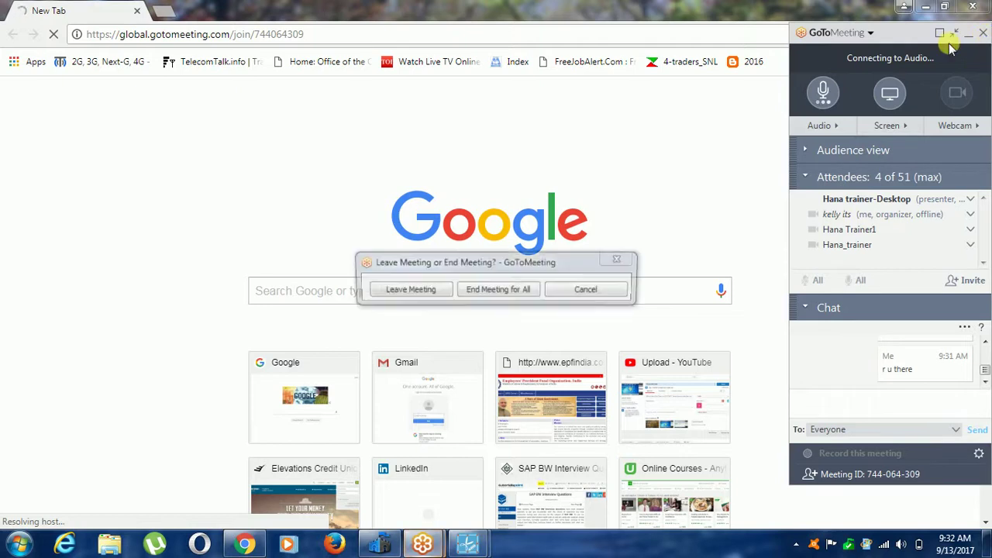
{"action": "left_click", "coordinate": [506, 297]}
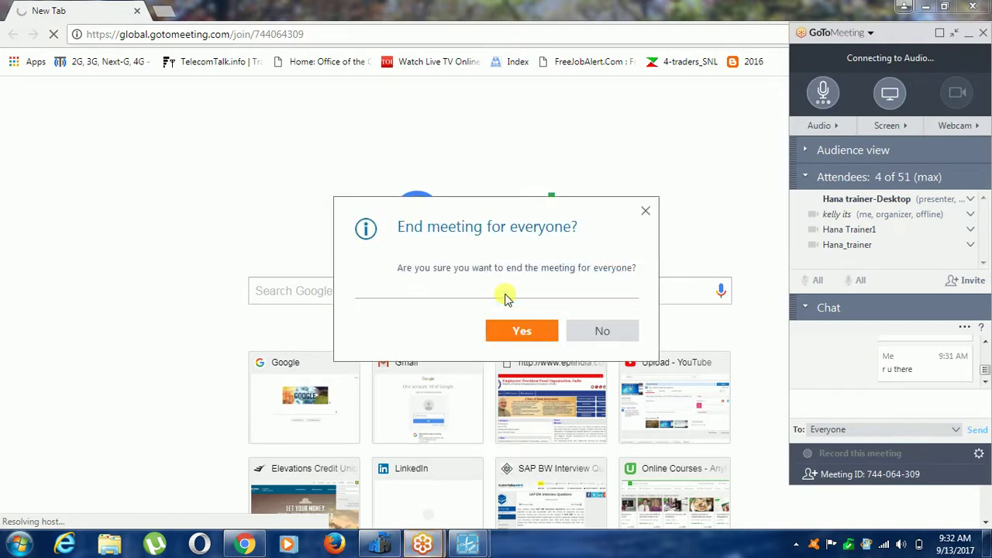
{"action": "left_click", "coordinate": [606, 333]}
{"action": "left_click", "coordinate": [983, 34]}
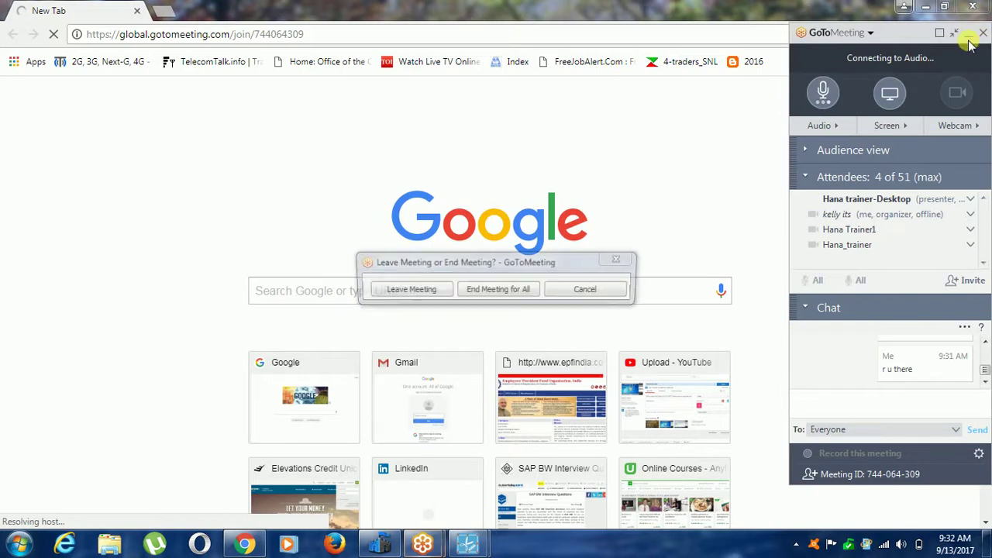
{"action": "left_click", "coordinate": [417, 290]}
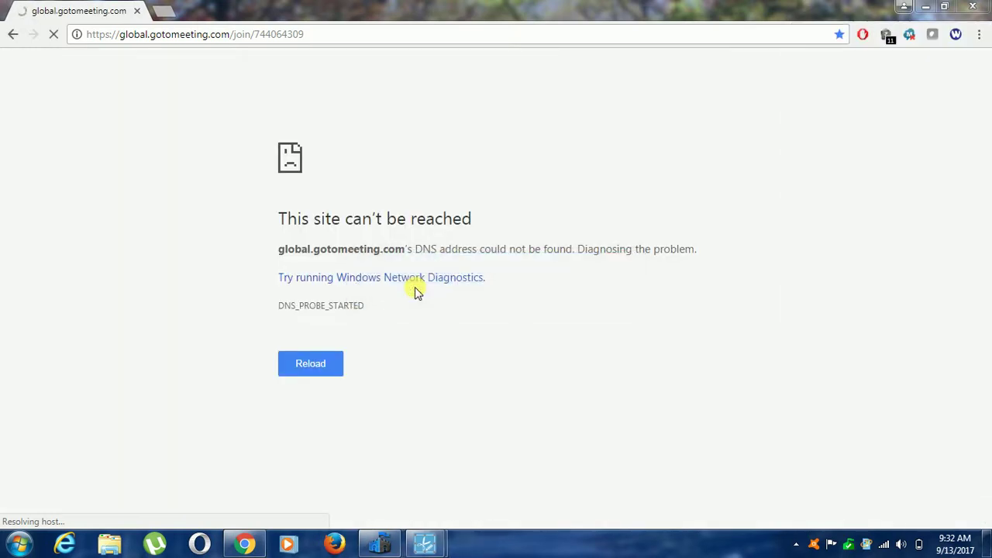
Test the internet connection by reloading the meeting page and opening google.com in a new tab.
{"action": "left_click", "coordinate": [299, 361]}
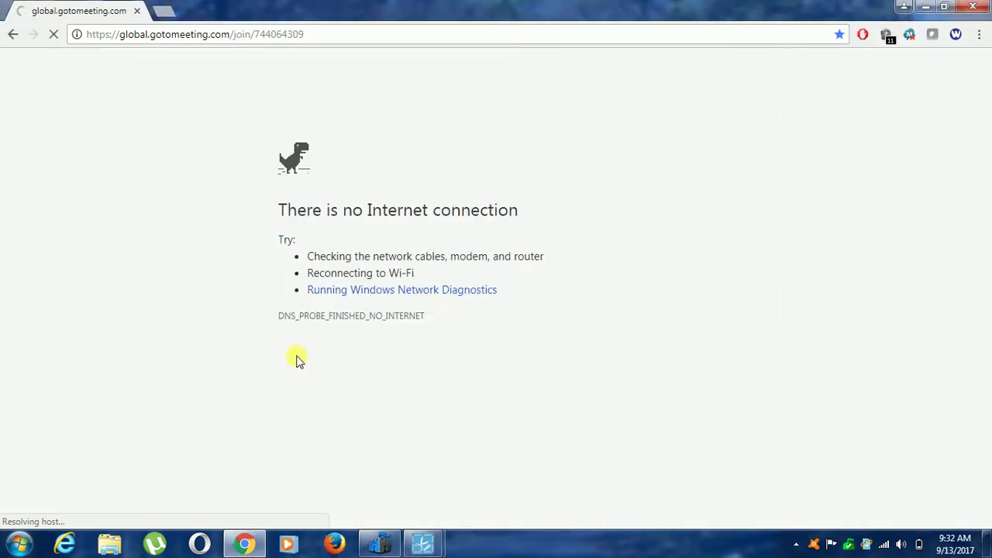
{"action": "mouse_move", "coordinate": [884, 542]}
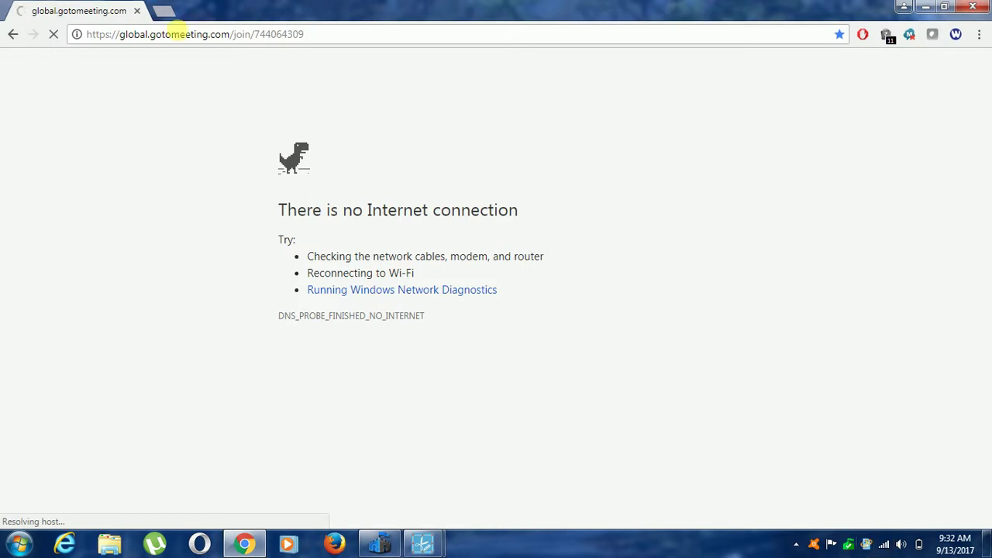
{"action": "left_click", "coordinate": [164, 10]}
{"action": "type", "text": "g"}
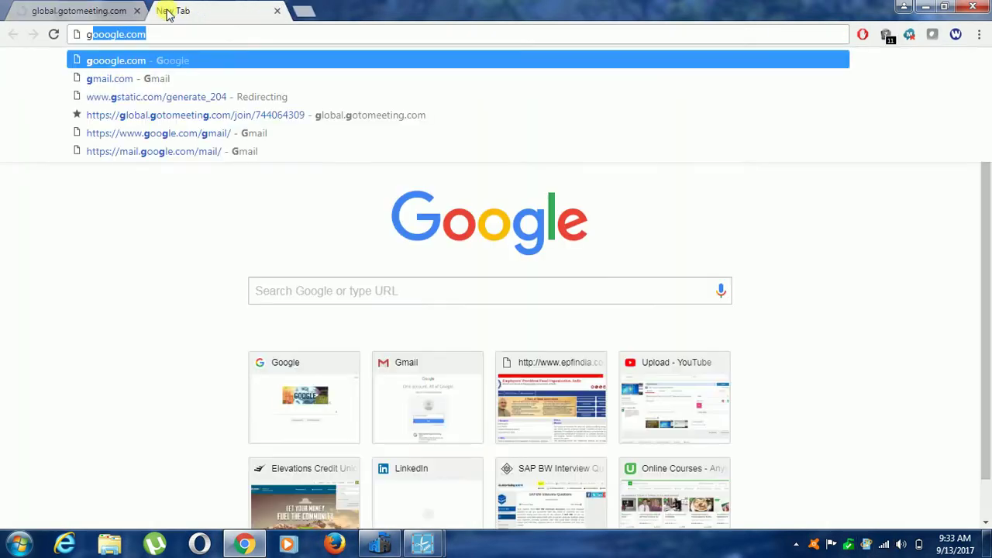
{"action": "key", "text": "Return"}
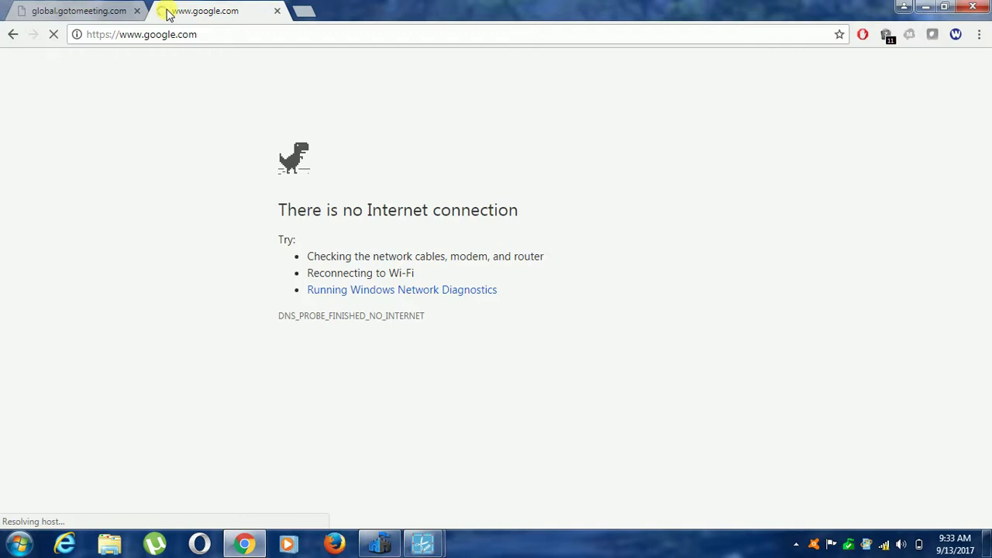
Disconnect the computer from the MotoRav wireless network and connect it to the iPhone network.
{"action": "left_click", "coordinate": [885, 544]}
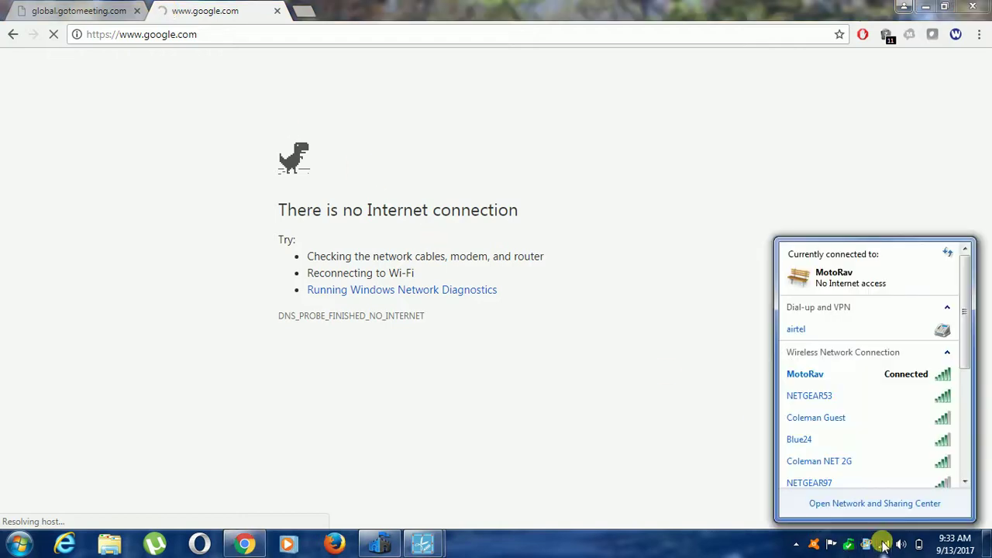
{"action": "left_click", "coordinate": [875, 374]}
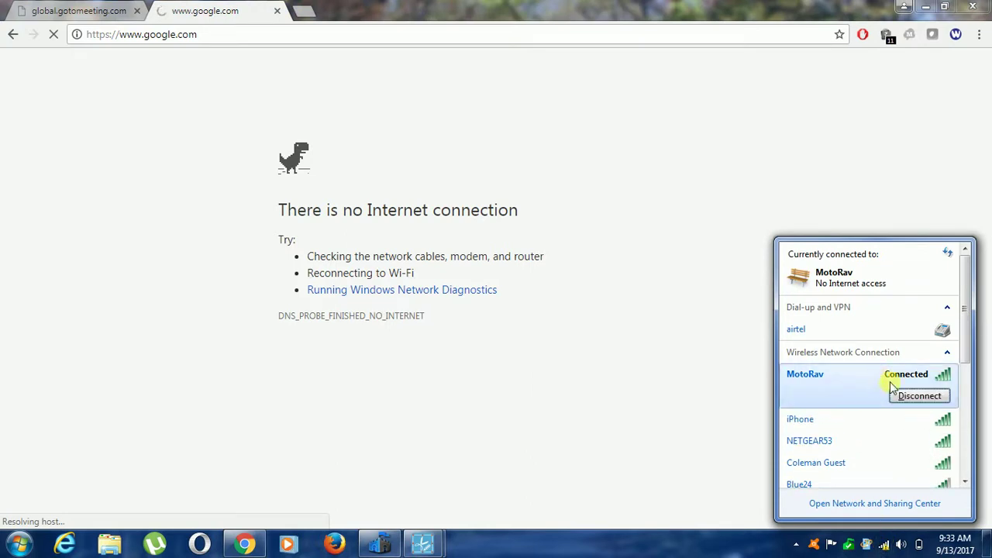
{"action": "left_click", "coordinate": [915, 396]}
{"action": "left_click", "coordinate": [855, 400]}
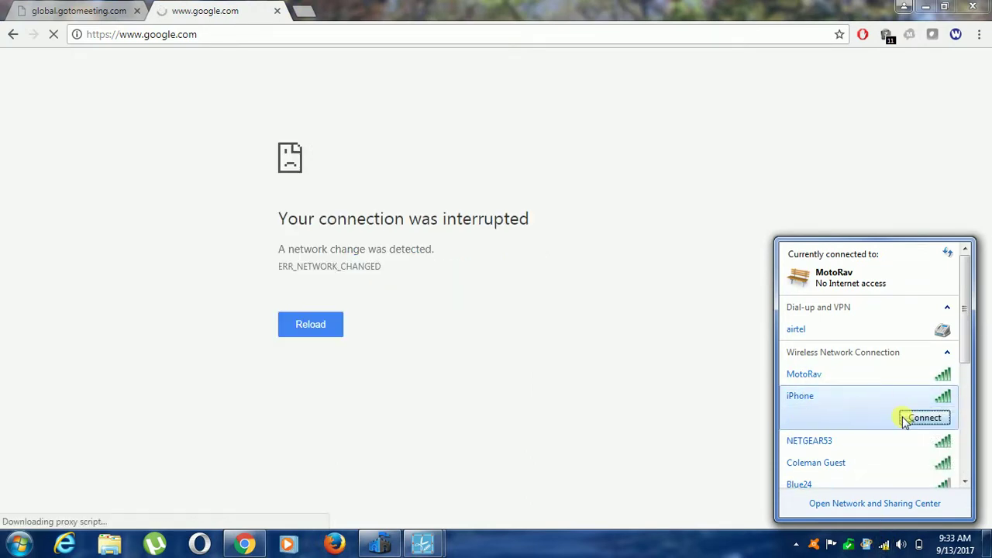
{"action": "left_click", "coordinate": [923, 418]}
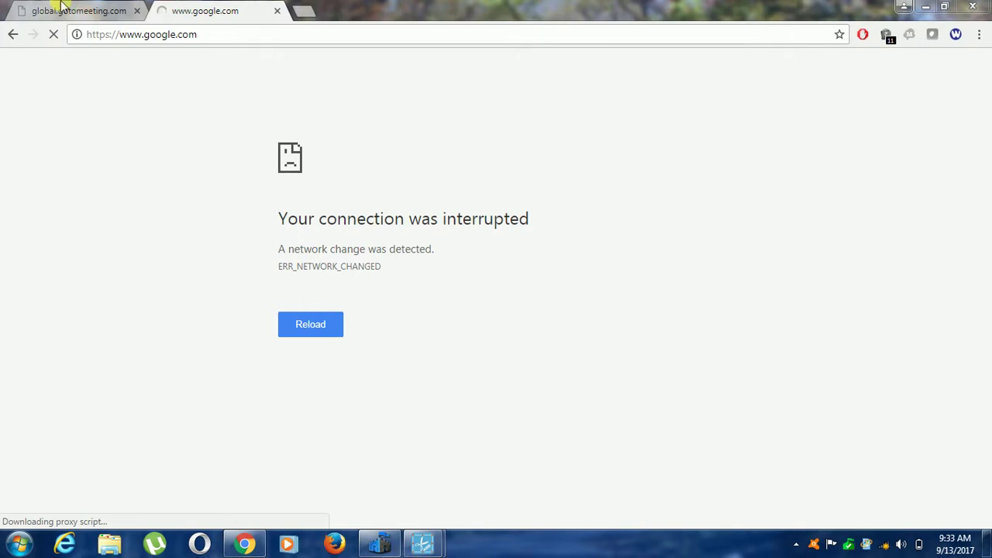
Reload the GoToMeeting join page over the new connection, checking the google.com tab as well.
{"action": "left_click", "coordinate": [62, 8]}
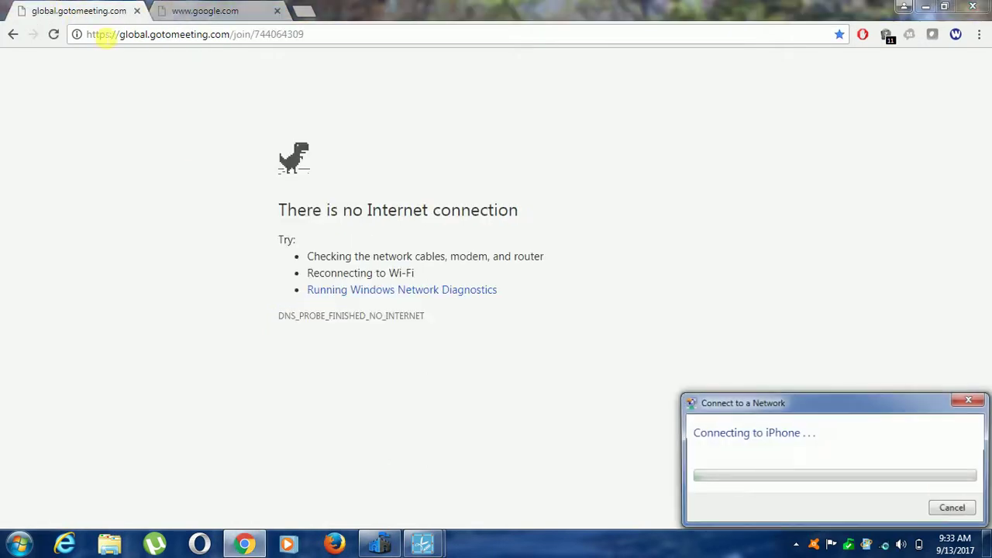
{"action": "left_click", "coordinate": [101, 36]}
{"action": "key", "text": "Return"}
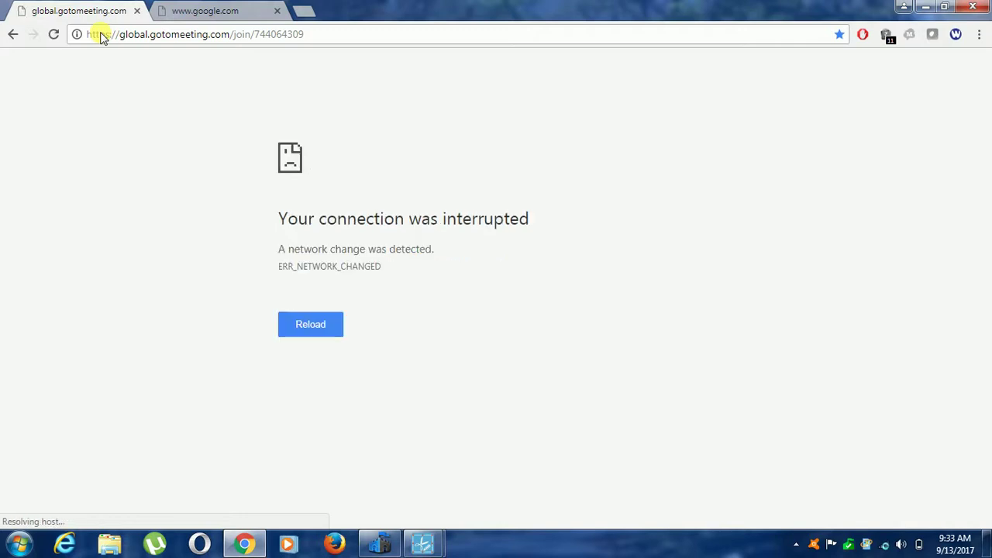
{"action": "left_click", "coordinate": [177, 39]}
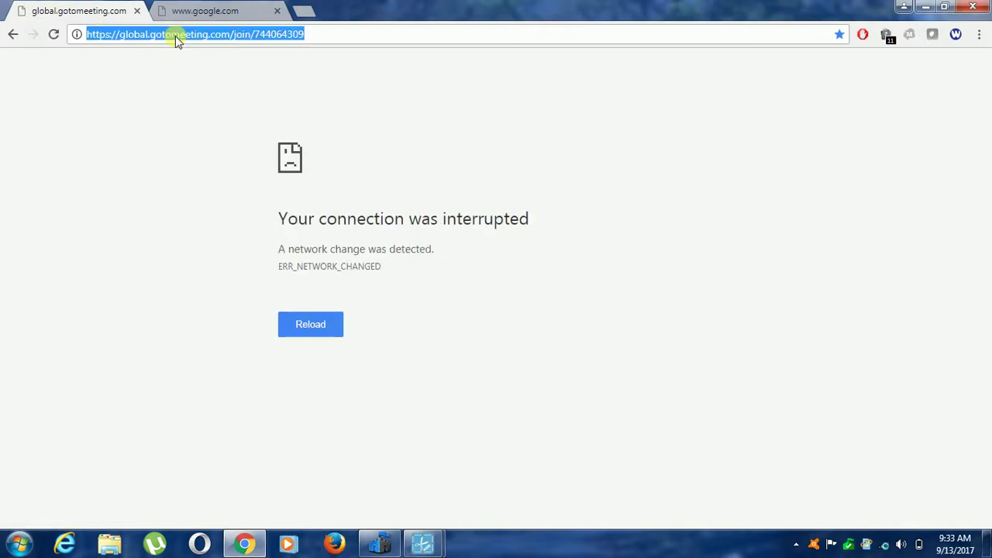
{"action": "key", "text": "Return"}
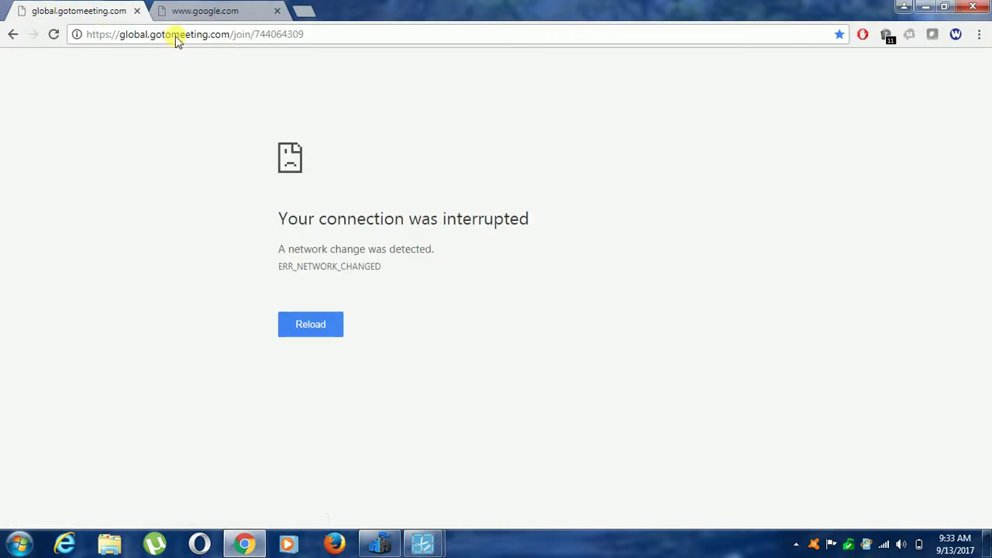
{"action": "left_click", "coordinate": [299, 325]}
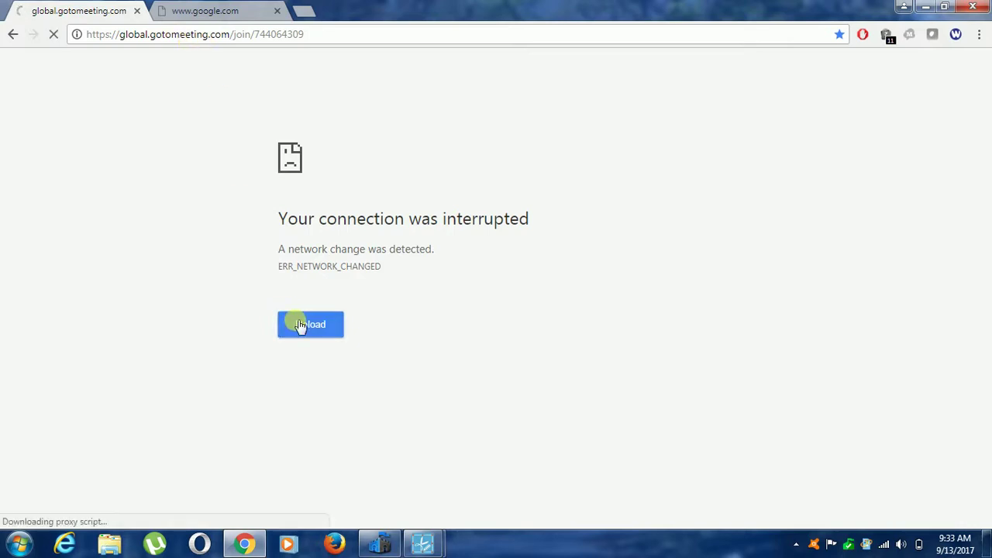
{"action": "left_click", "coordinate": [300, 326]}
{"action": "left_click", "coordinate": [297, 324]}
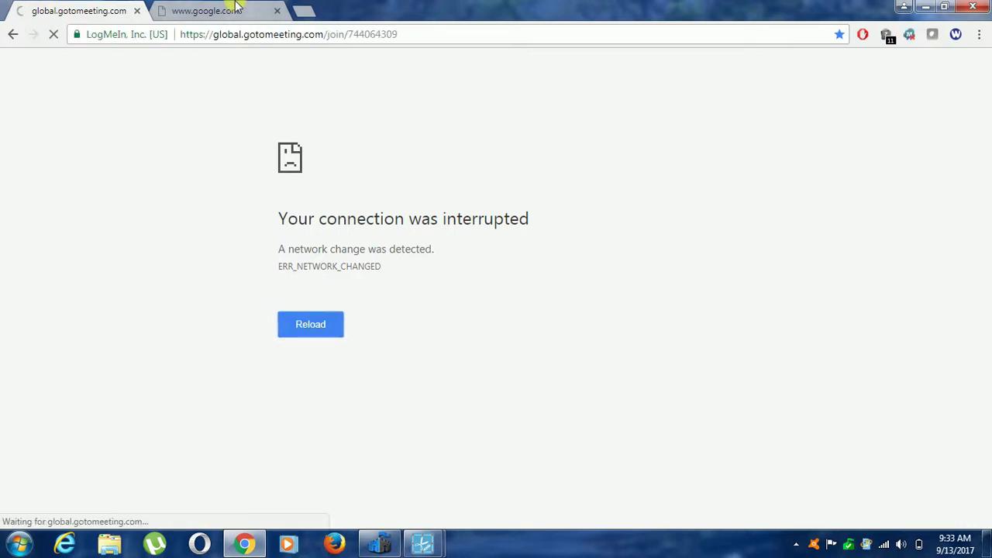
{"action": "left_click", "coordinate": [236, 6]}
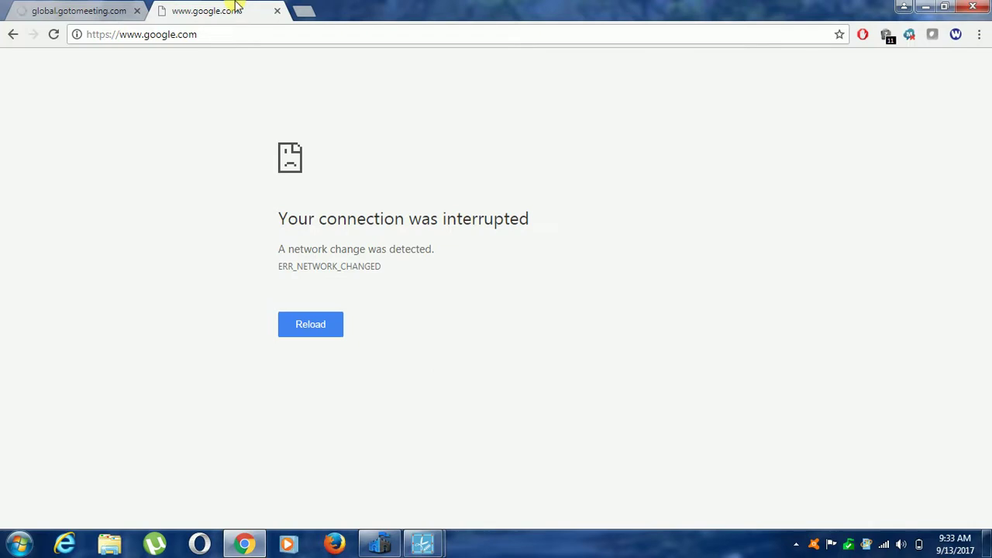
{"action": "left_click", "coordinate": [31, 7]}
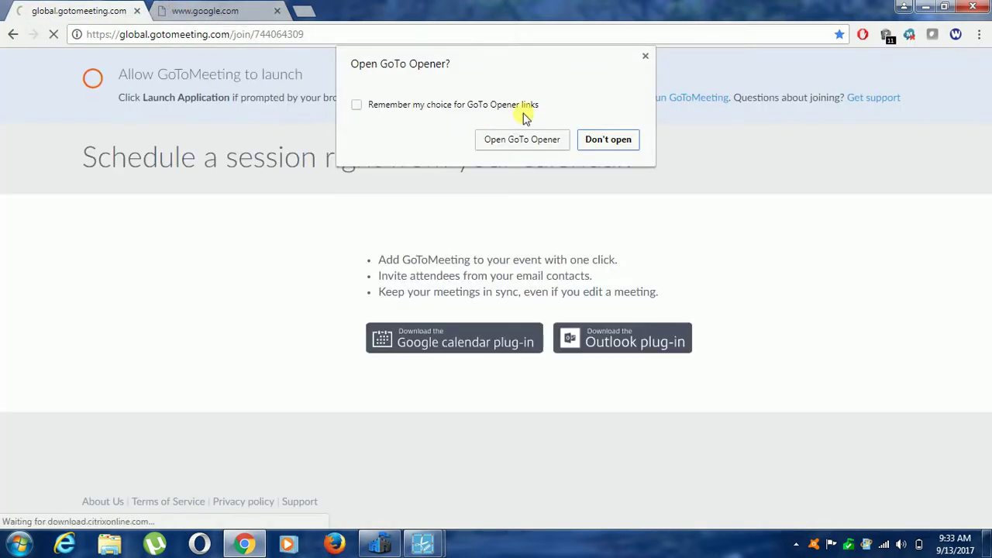
Rejoin the SAP BW HANA meeting through GoTo Opener with the offered sound settings, closing the google.com tab and checking the wireless connection.
{"action": "left_click", "coordinate": [522, 139]}
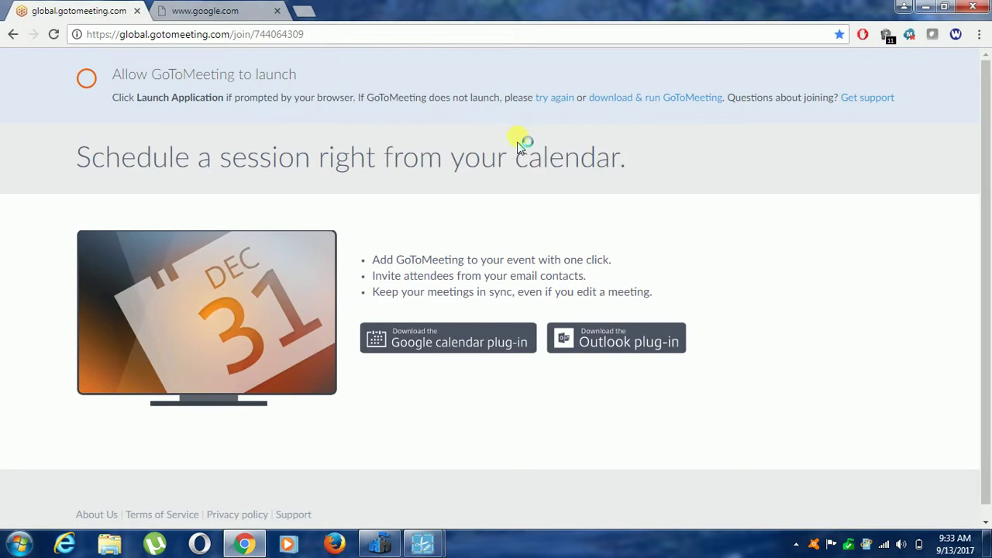
{"action": "left_click", "coordinate": [201, 10]}
{"action": "left_click", "coordinate": [277, 10]}
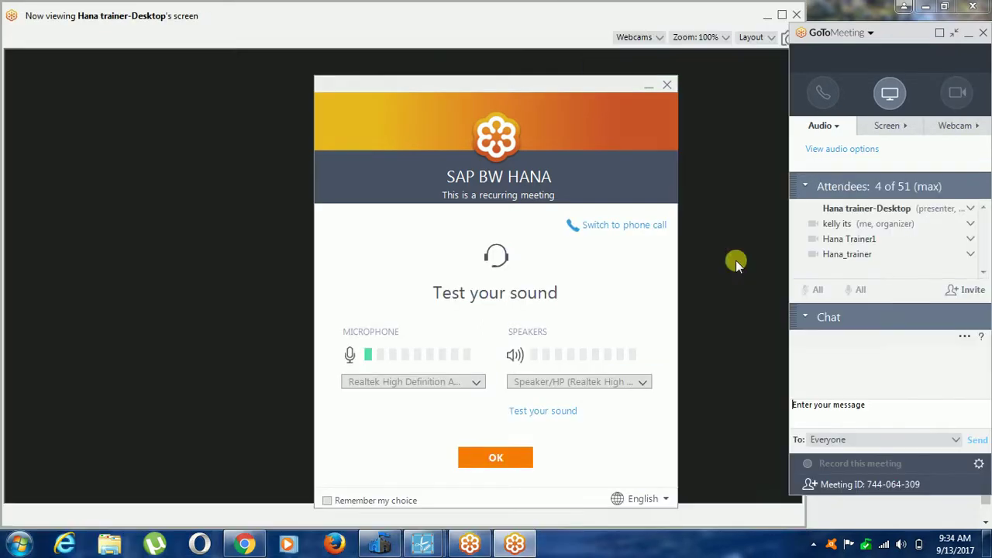
{"action": "left_click", "coordinate": [496, 458]}
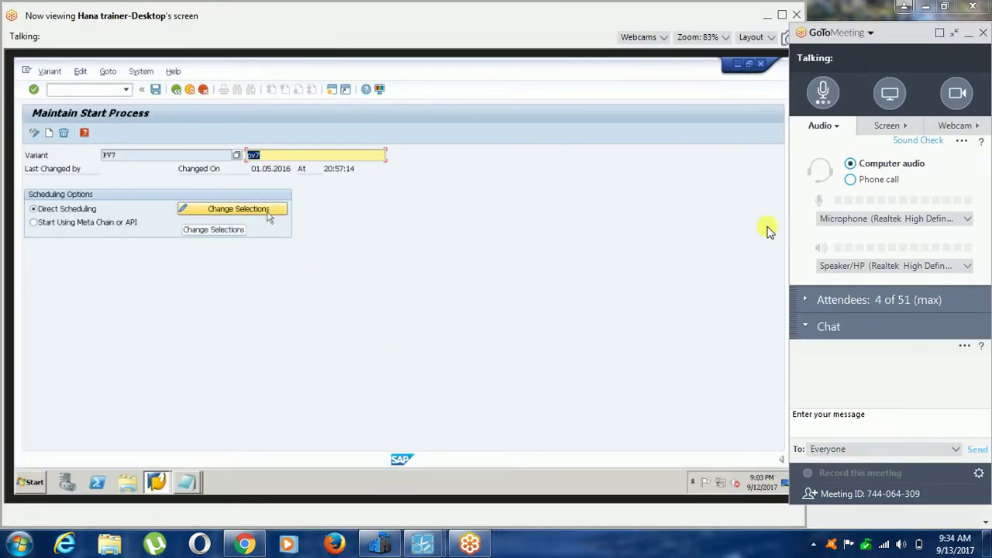
{"action": "left_click", "coordinate": [885, 545]}
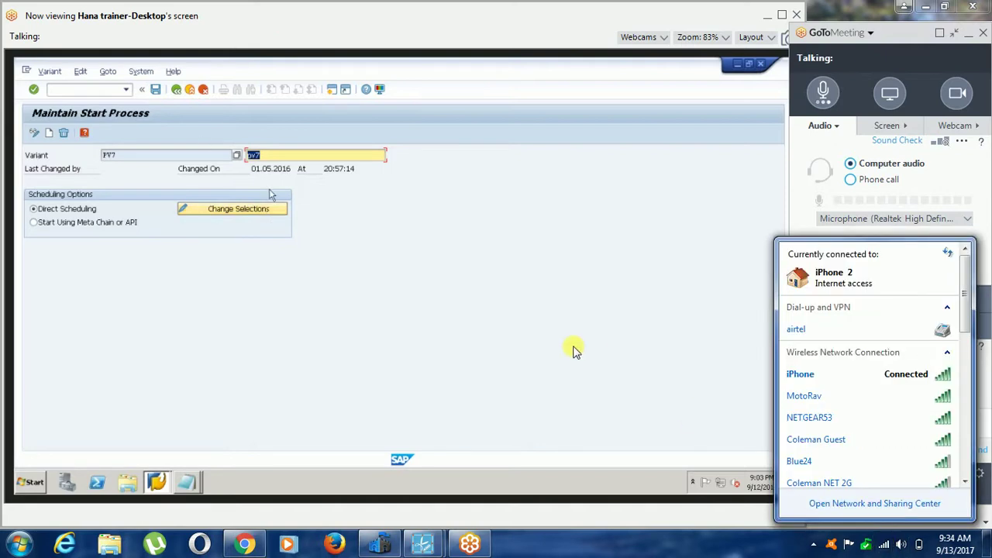
Save the immediate-start scheduling of start variant PV7 and insert it as the new process chain's start process, unmuting the meeting microphone meanwhile.
{"action": "left_click", "coordinate": [269, 210]}
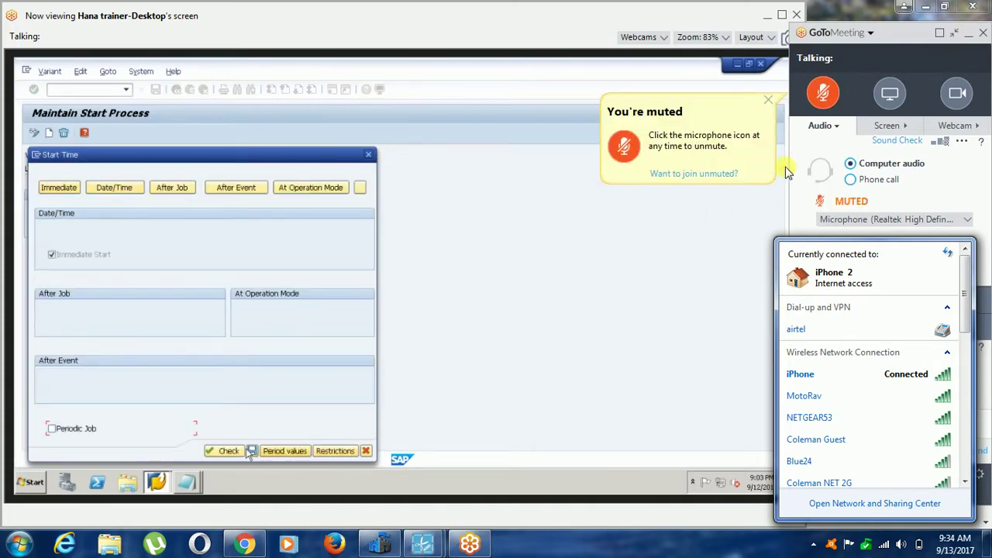
{"action": "left_click", "coordinate": [252, 452]}
{"action": "key", "text": "ctrl+alt+a"}
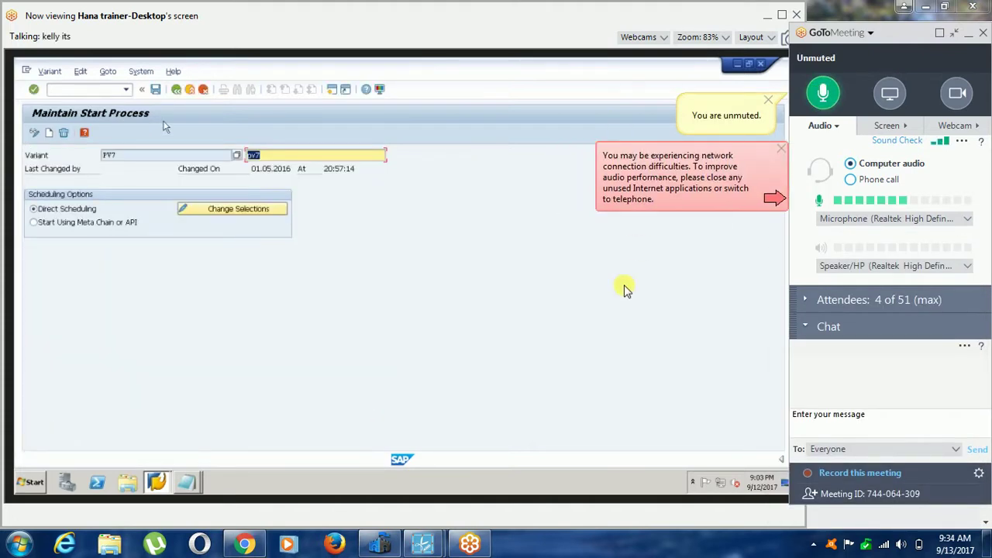
{"action": "left_click", "coordinate": [176, 91]}
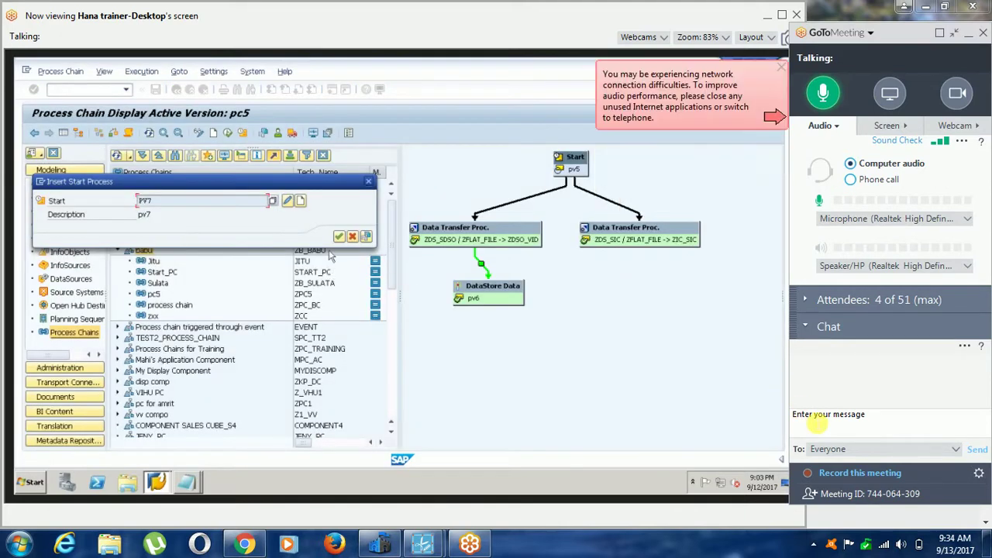
{"action": "left_click", "coordinate": [339, 237]}
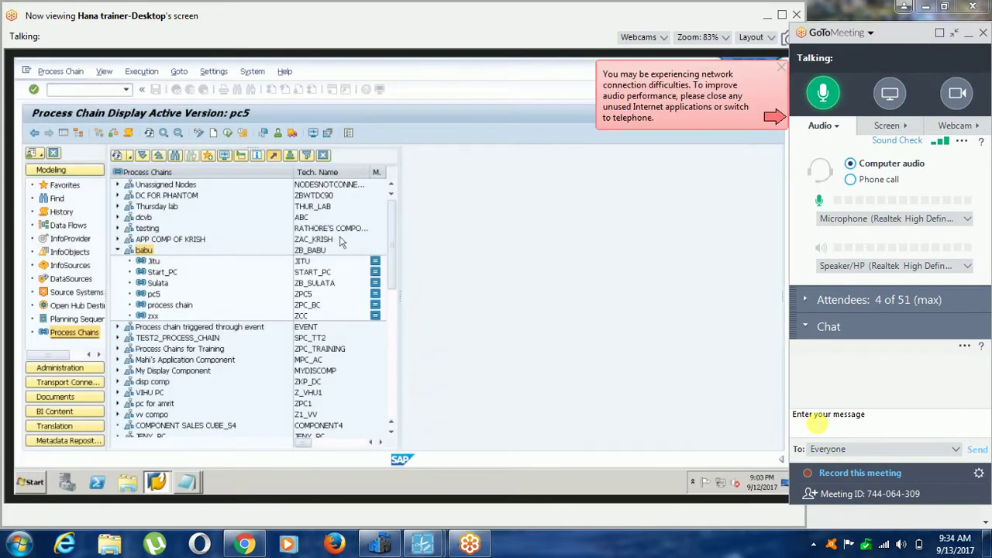
Send everyone the chat message "Am i audible to u sir" while trying to add InfoProvider DSO For Vid to process chain pc6.
{"action": "left_click", "coordinate": [818, 423]}
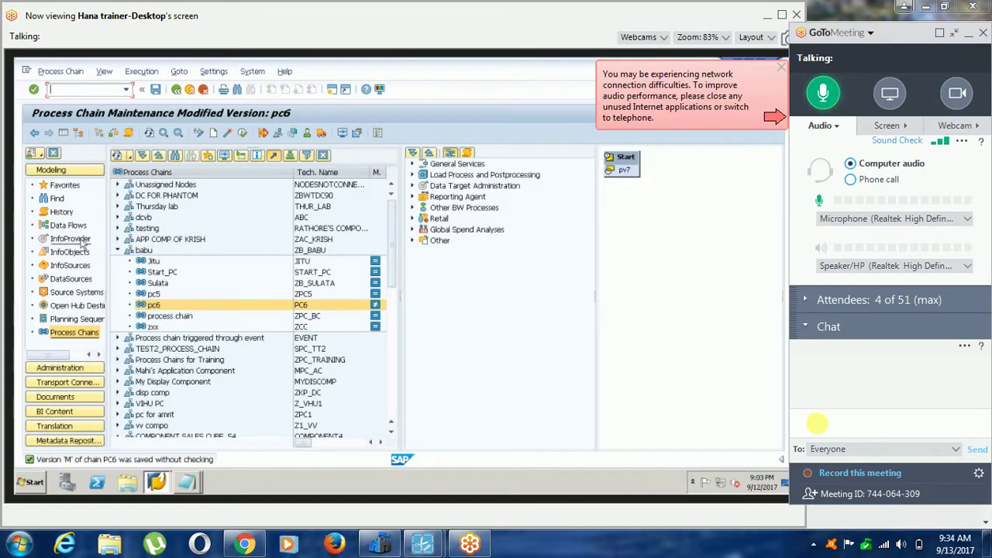
{"action": "left_click", "coordinate": [81, 241]}
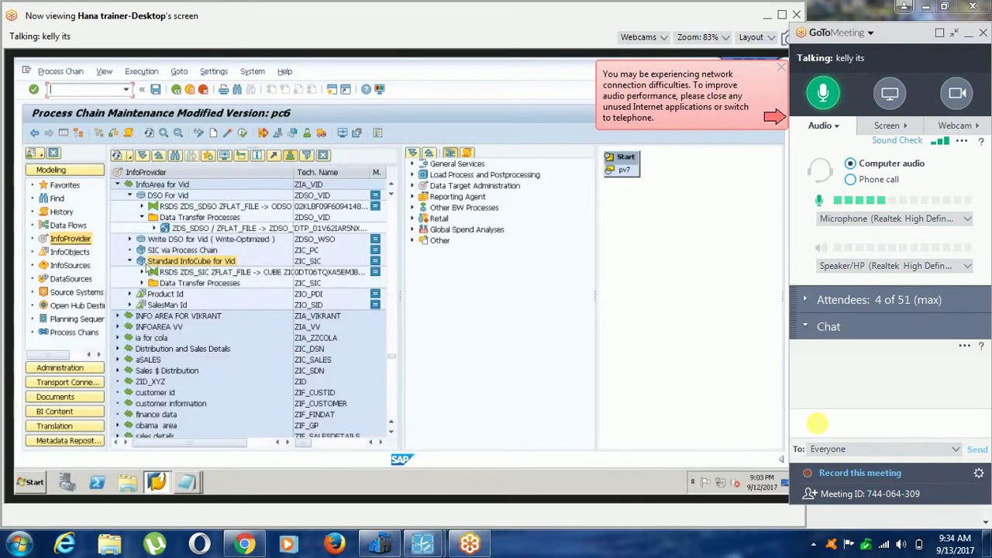
{"action": "left_click", "coordinate": [167, 196]}
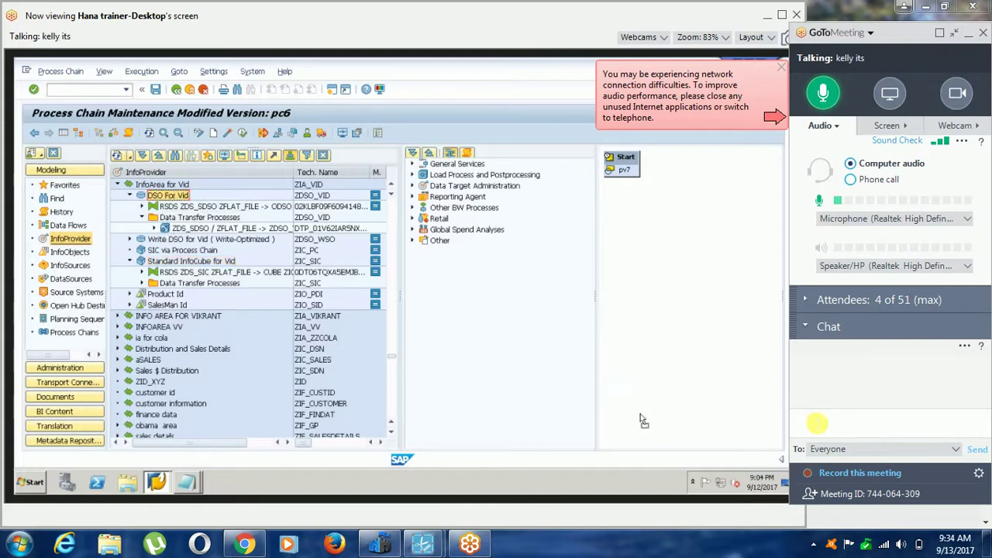
{"action": "type", "text": "Am "}
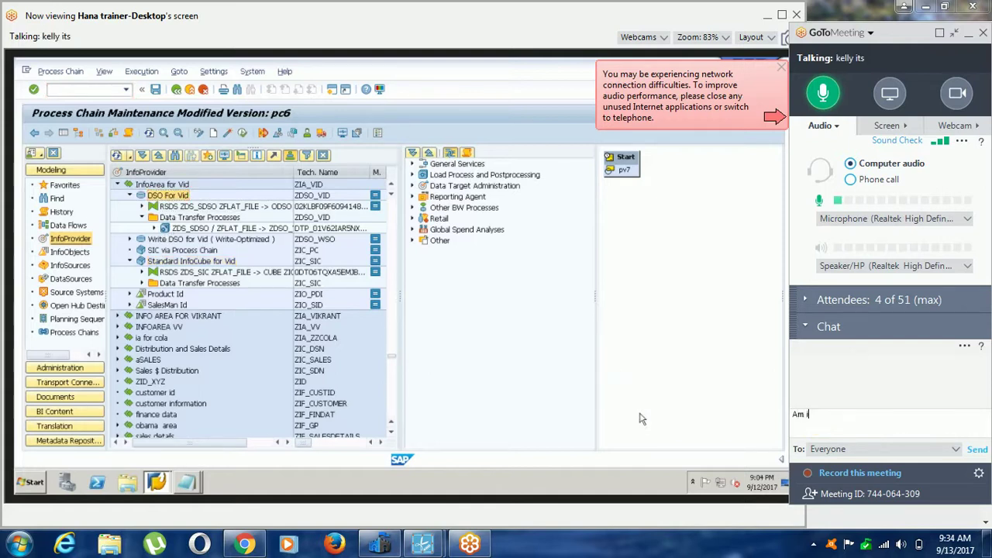
{"action": "type", "text": "i"}
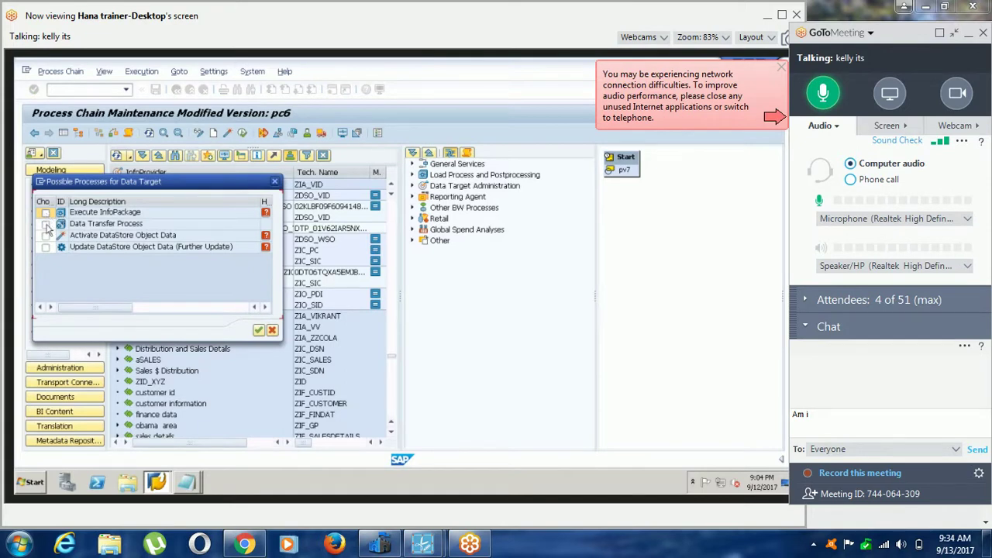
{"action": "type", "text": " aud"}
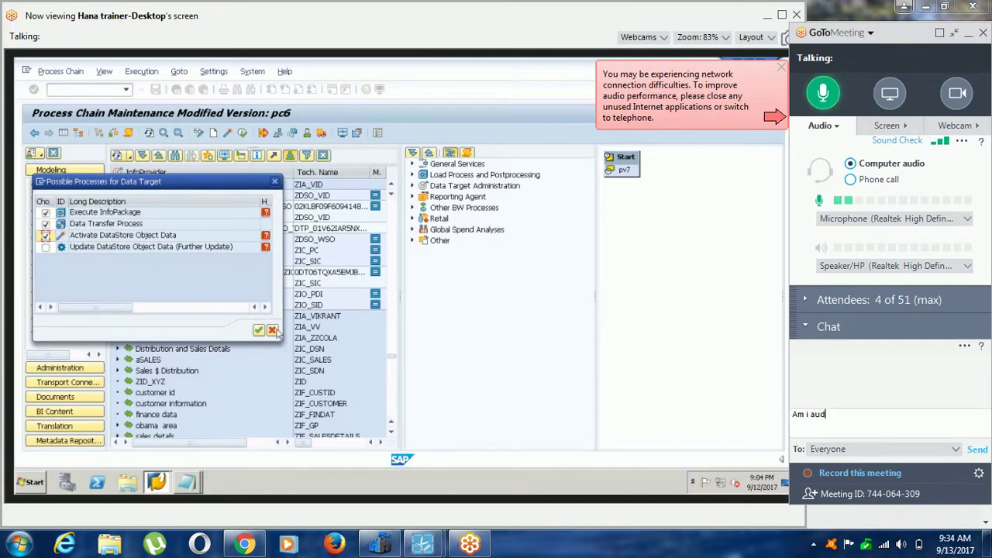
{"action": "type", "text": "ible t"}
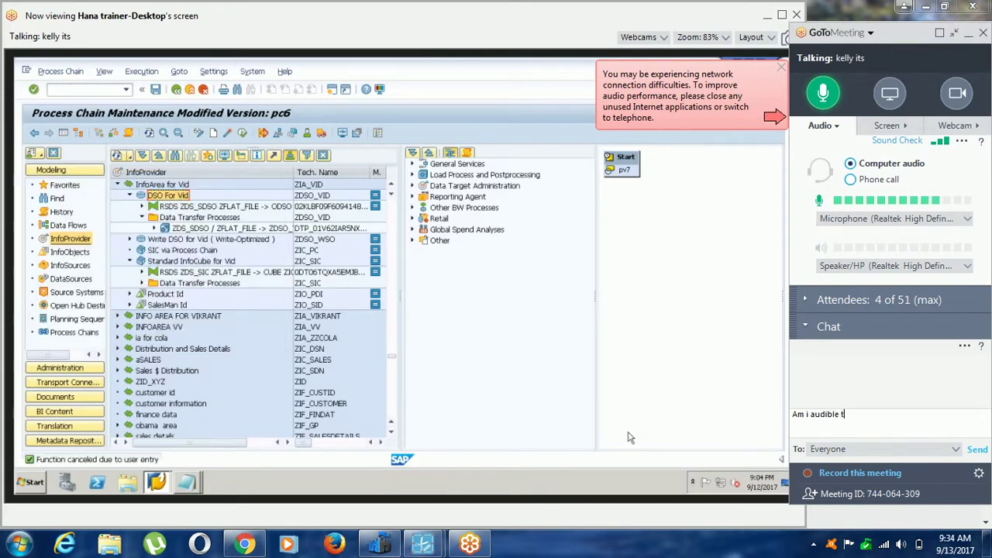
{"action": "type", "text": "o u sir"}
{"action": "key", "text": "Return"}
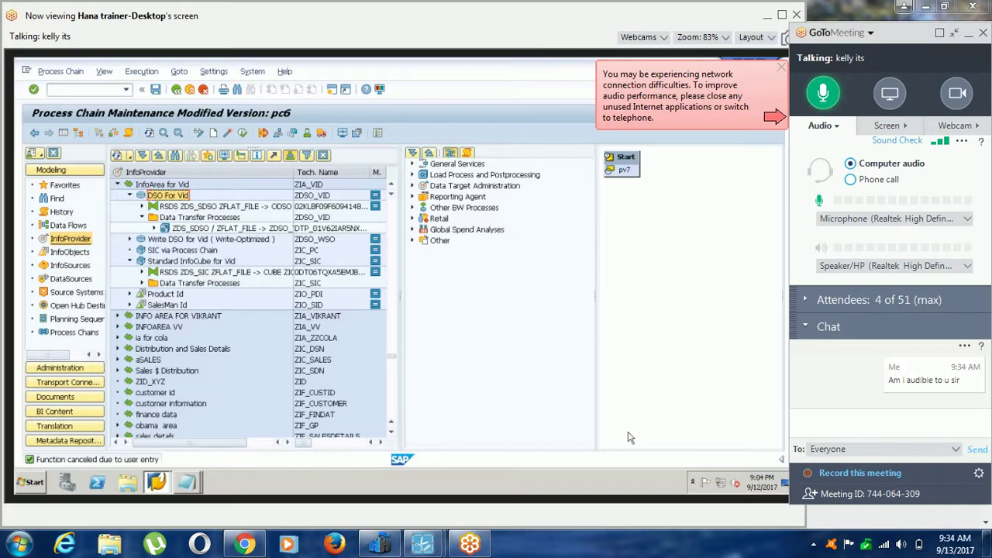
Switch to the untitled Notepad notes and add the line "master data text :- text/description of master data attributes" below the master data attribute line.
{"action": "left_click", "coordinate": [188, 482]}
{"action": "left_click", "coordinate": [186, 456]}
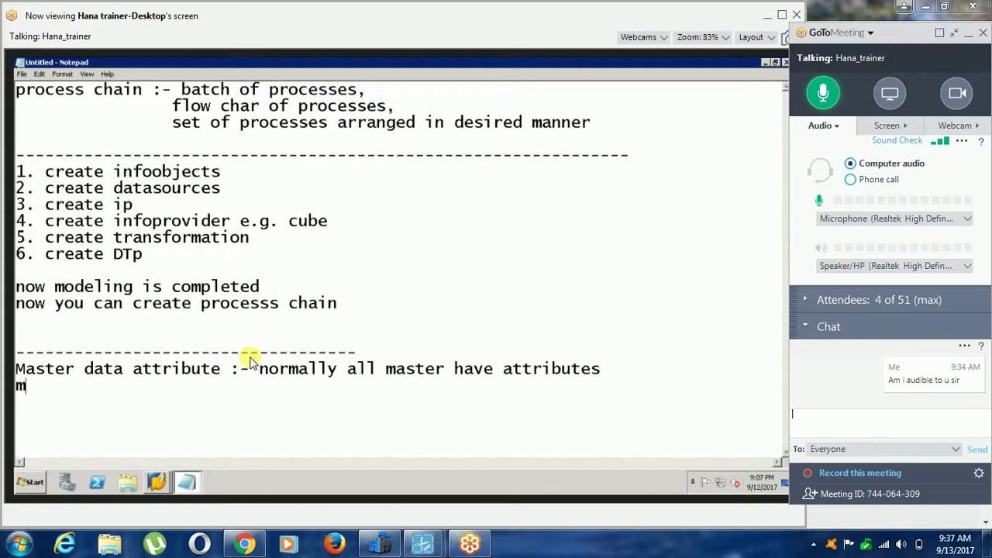
{"action": "type", "text": "aster data text"}
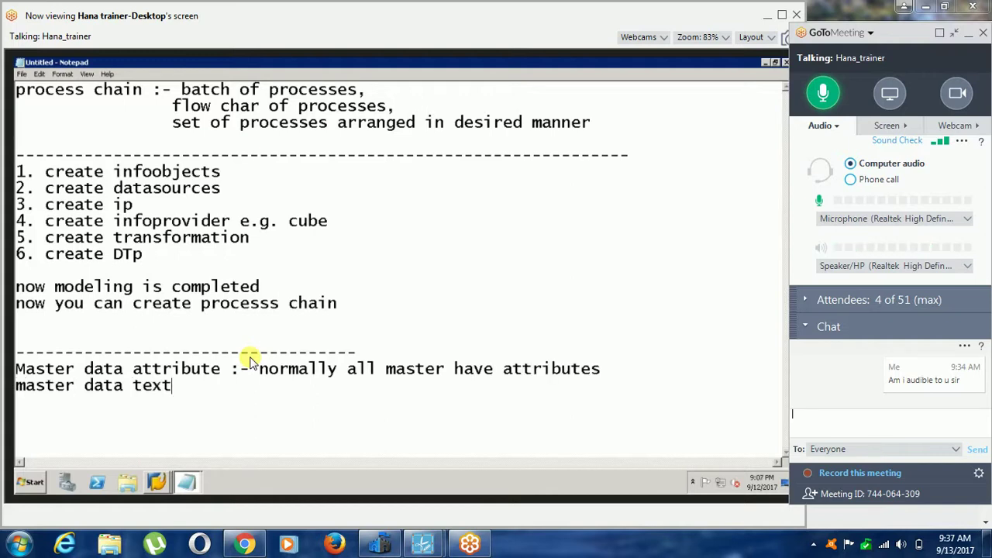
{"action": "type", "text": "  :- text"}
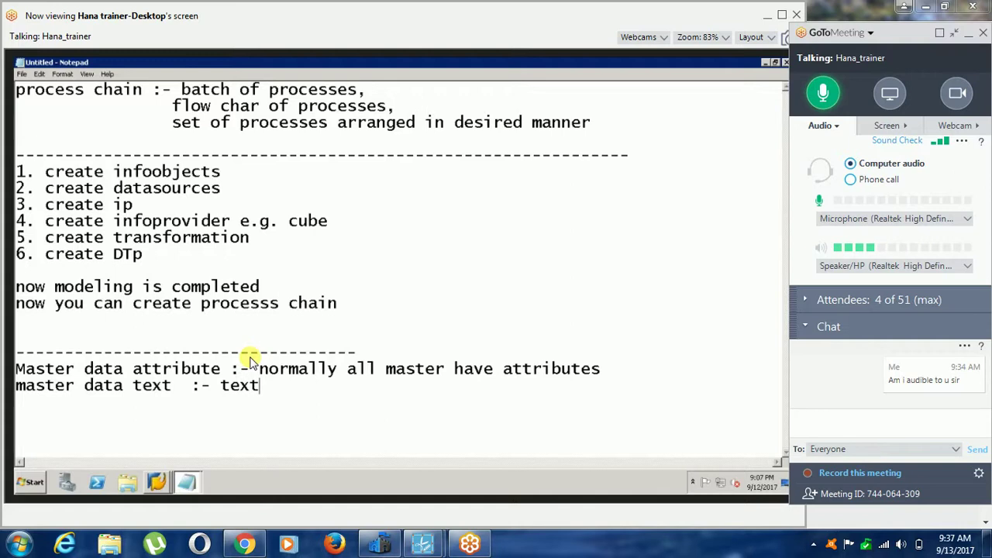
{"action": "type", "text": "/descr"}
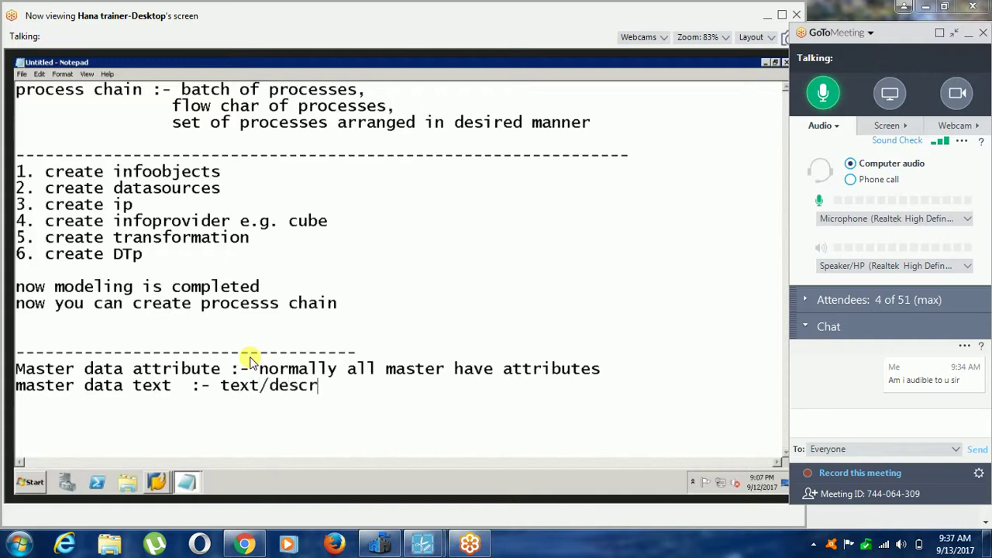
{"action": "type", "text": "iption of "}
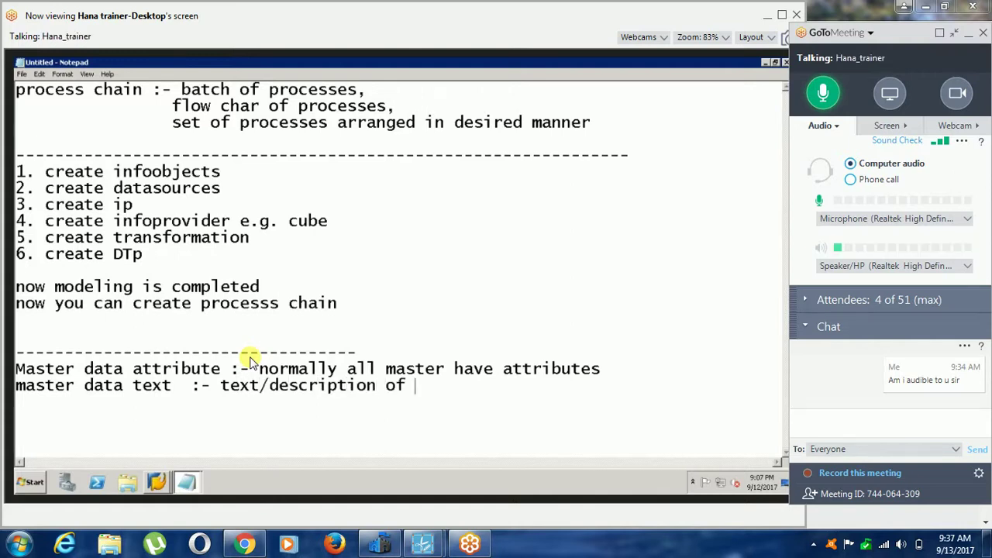
{"action": "type", "text": "master data "}
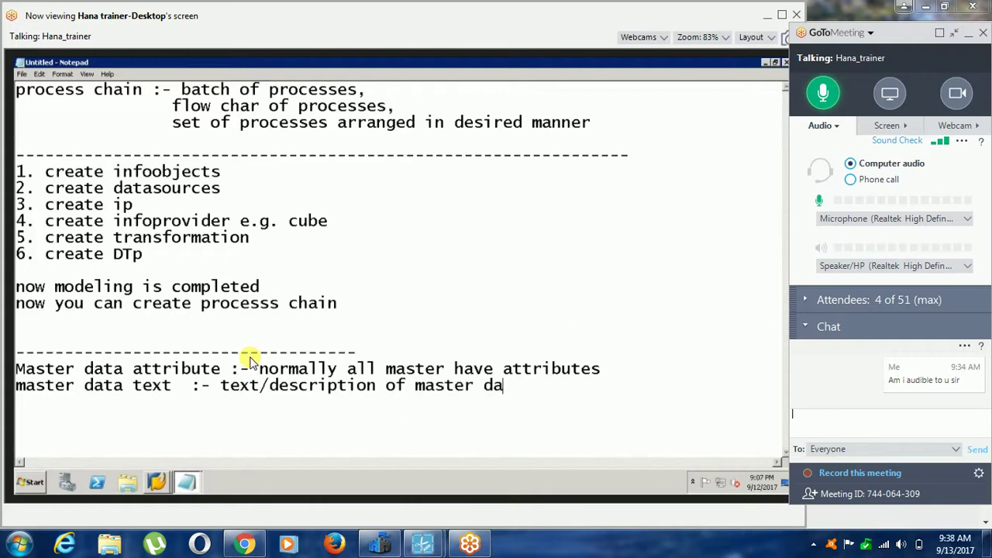
{"action": "type", "text": "attrib"}
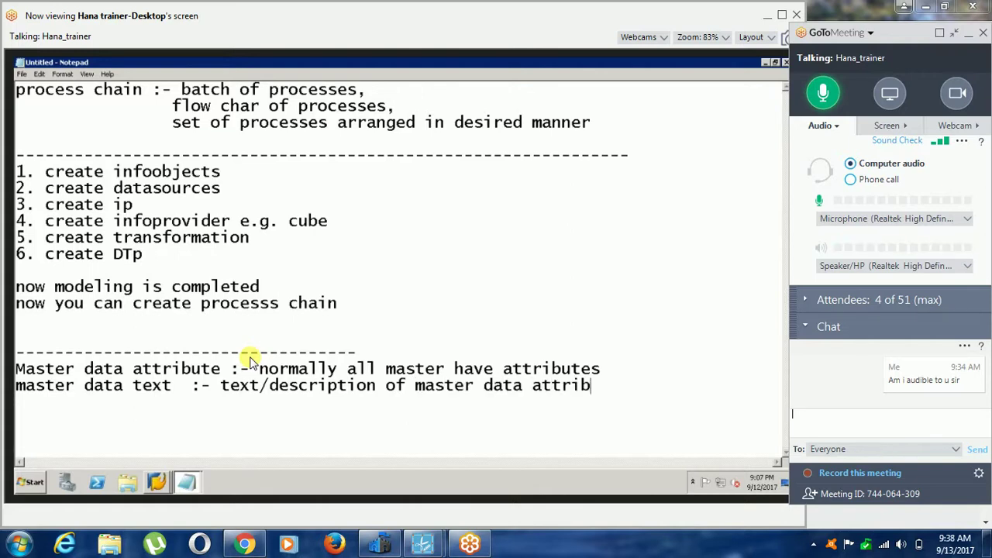
{"action": "type", "text": "utes"}
{"action": "key", "text": "Return"}
{"action": "key", "text": "Return"}
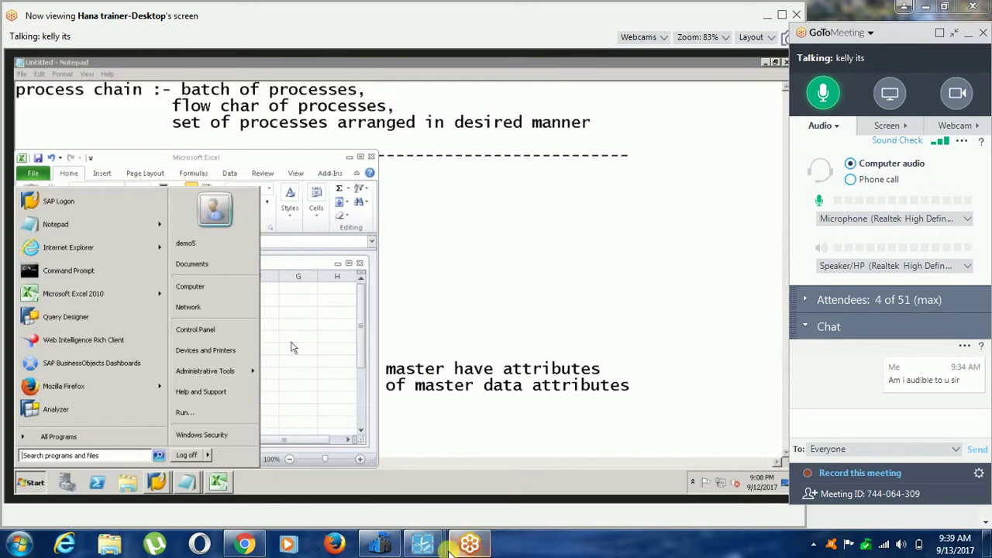
Check the screen recorder's control window and minimize it again so the shared meeting screen is unobstructed.
{"action": "mouse_move", "coordinate": [425, 545]}
{"action": "left_click", "coordinate": [471, 504]}
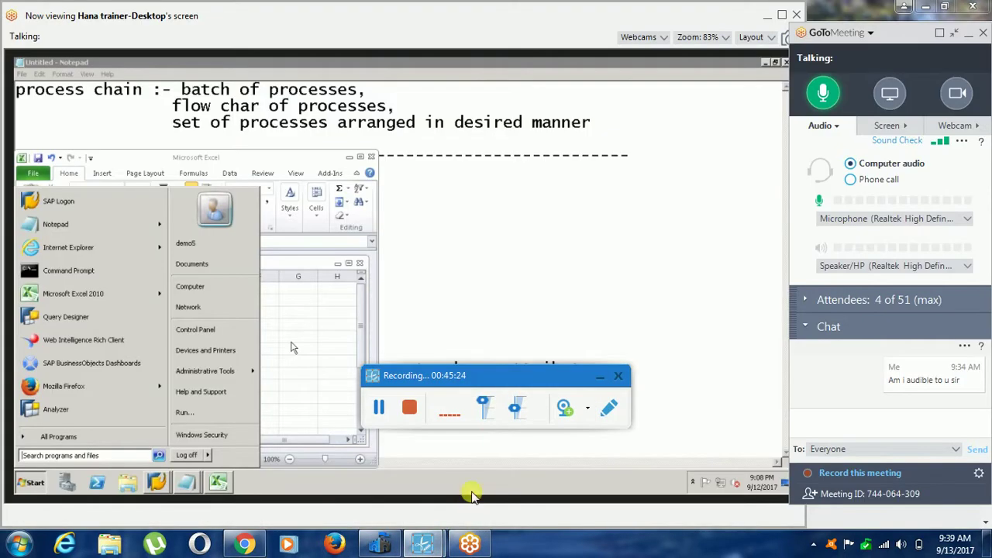
{"action": "left_click", "coordinate": [600, 378]}
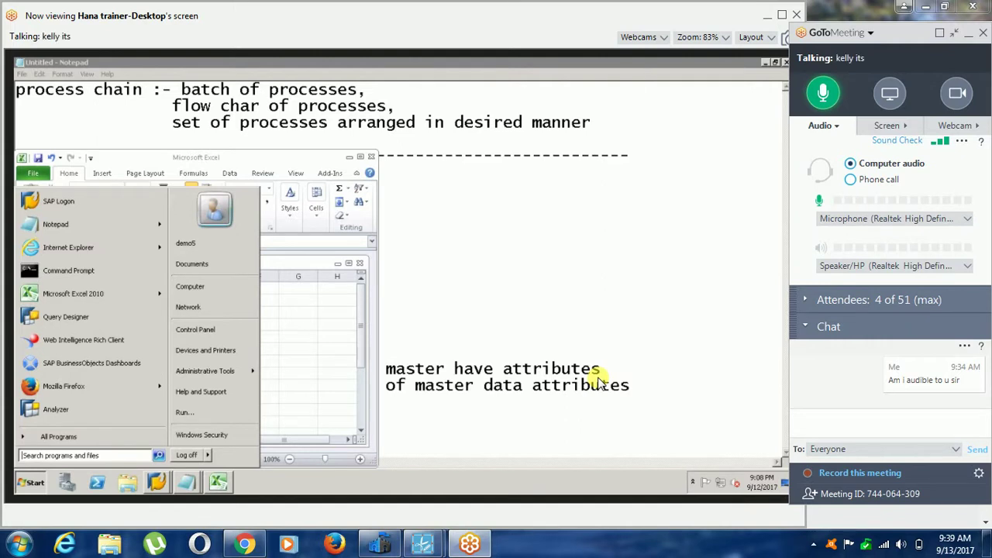
{"action": "mouse_move", "coordinate": [423, 543]}
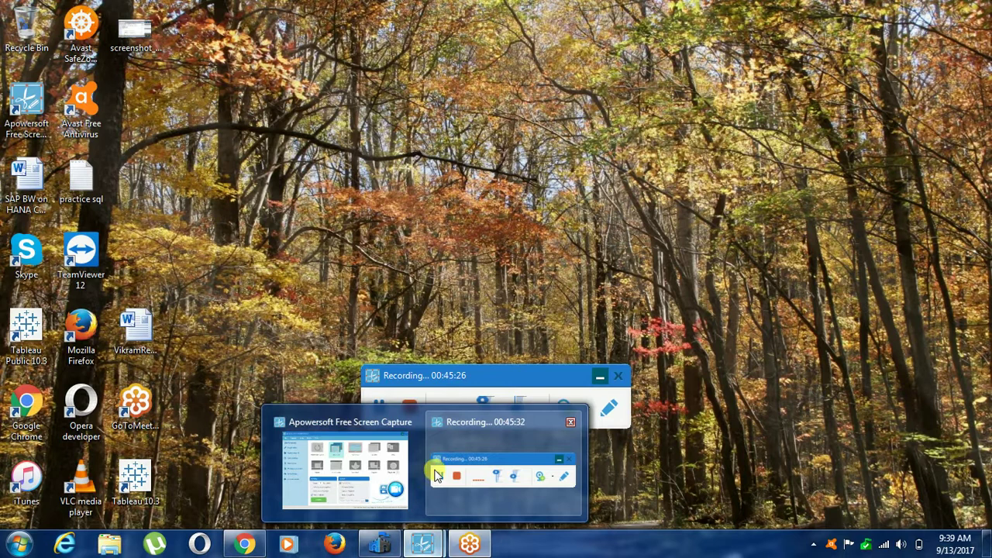
{"action": "left_click", "coordinate": [437, 471]}
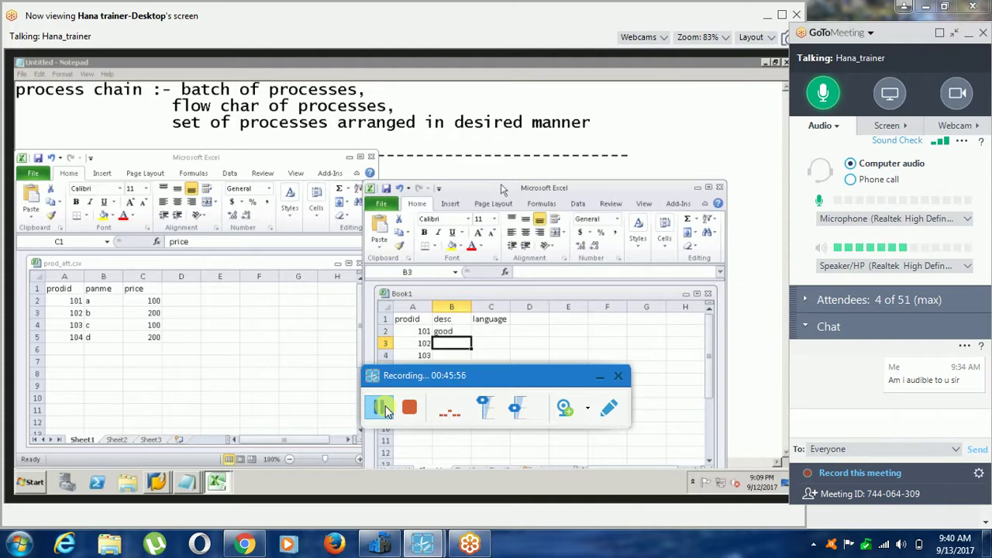
{"action": "left_click", "coordinate": [598, 377]}
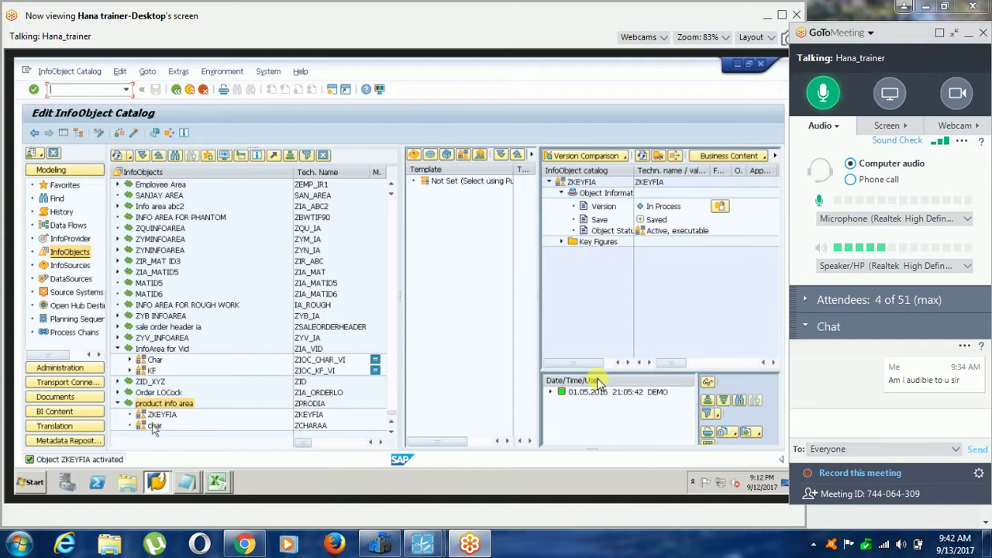
Create characteristic zpida with long description "product id" in the char catalog under product info area.
{"action": "left_click", "coordinate": [154, 426]}
{"action": "right_click", "coordinate": [154, 427]}
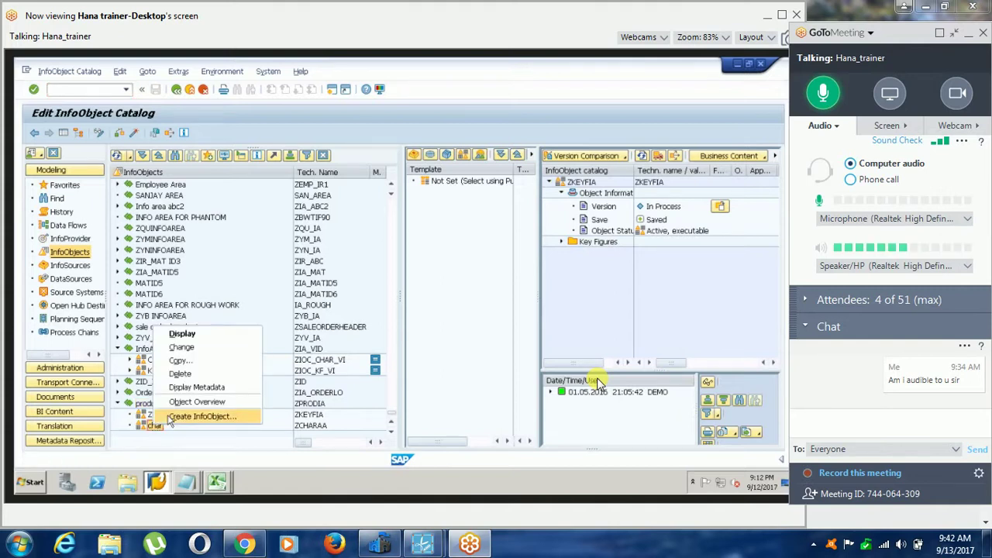
{"action": "left_click", "coordinate": [171, 417]}
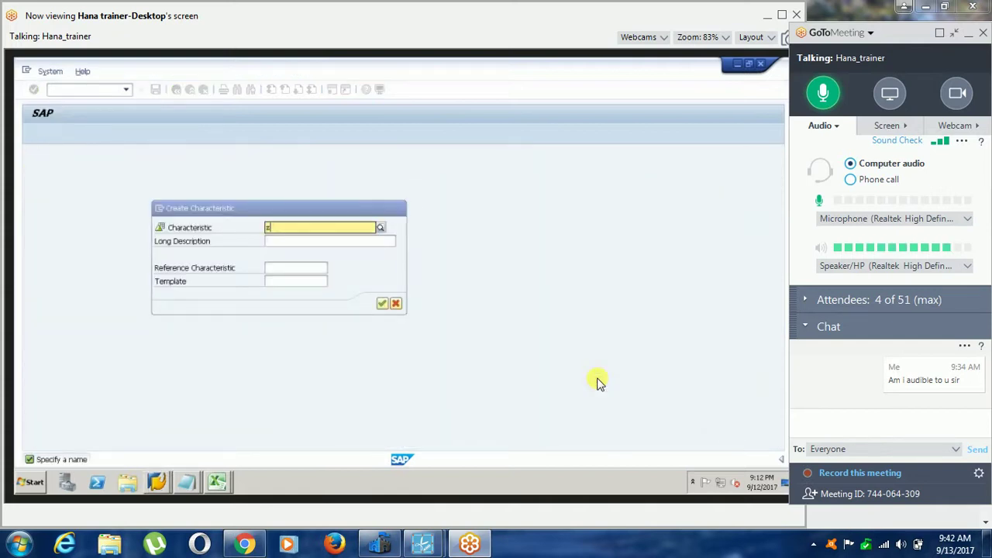
{"action": "type", "text": "zpida"}
{"action": "key", "text": "Tab"}
{"action": "type", "text": "p"}
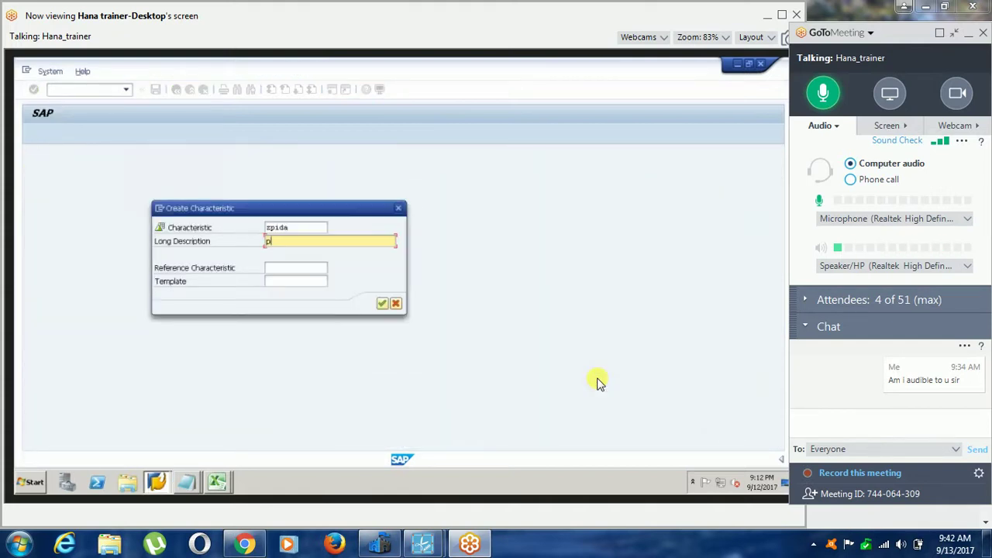
{"action": "type", "text": "rodc"}
{"action": "type", "text": "uc"}
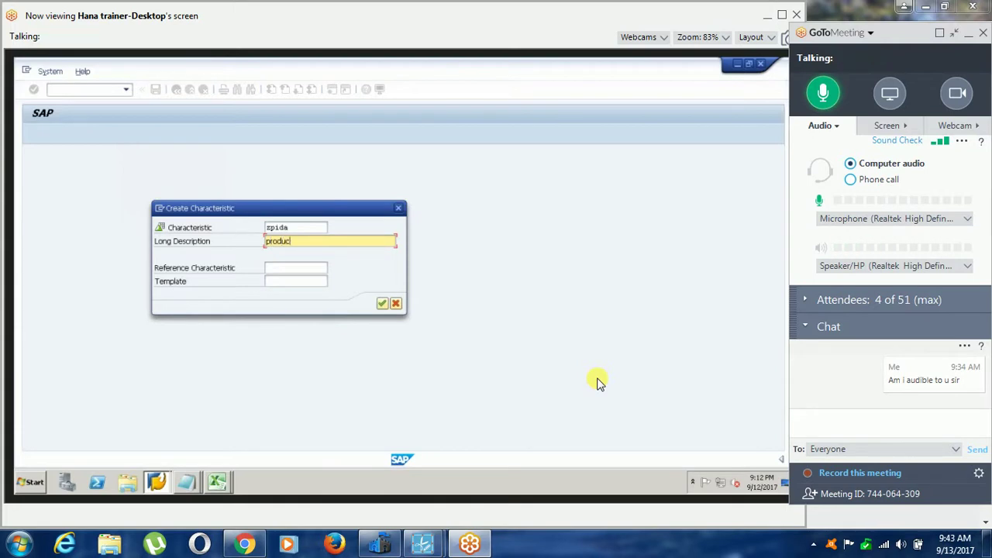
{"action": "type", "text": "t id"}
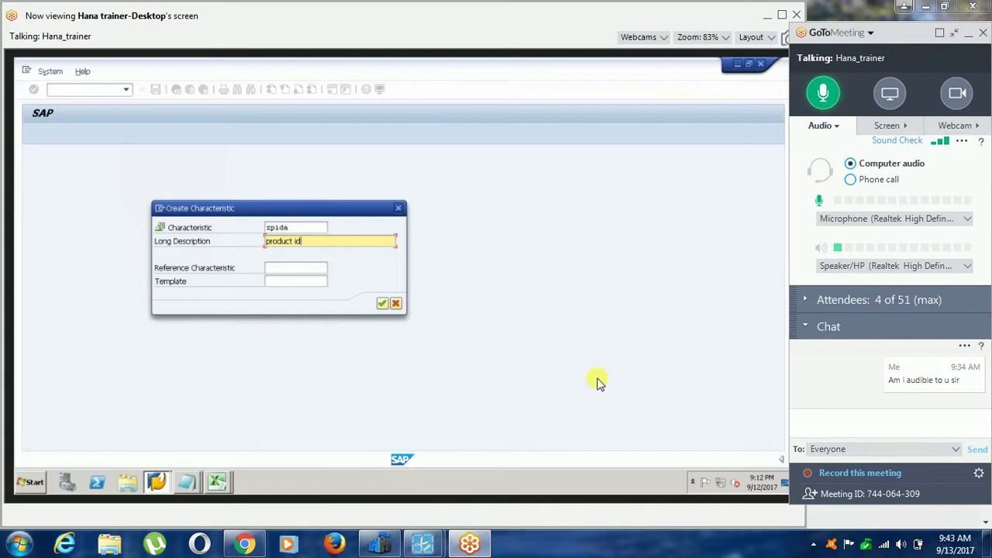
{"action": "key", "text": "Return"}
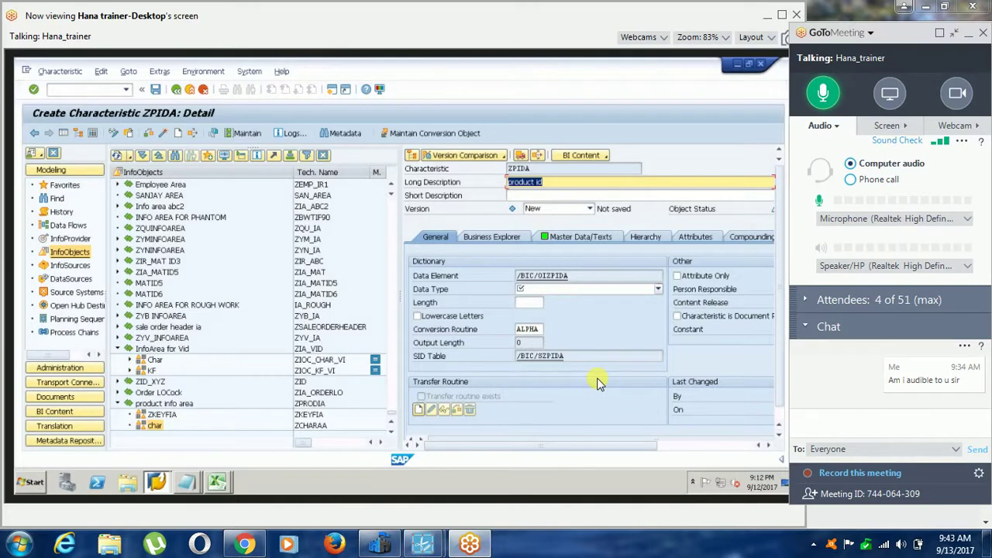
Set the product id characteristic's data type to NUMC - Character string with only digits and its length to 10.
{"action": "key", "text": "F4"}
{"action": "key", "text": "Return"}
{"action": "type", "text": "10"}
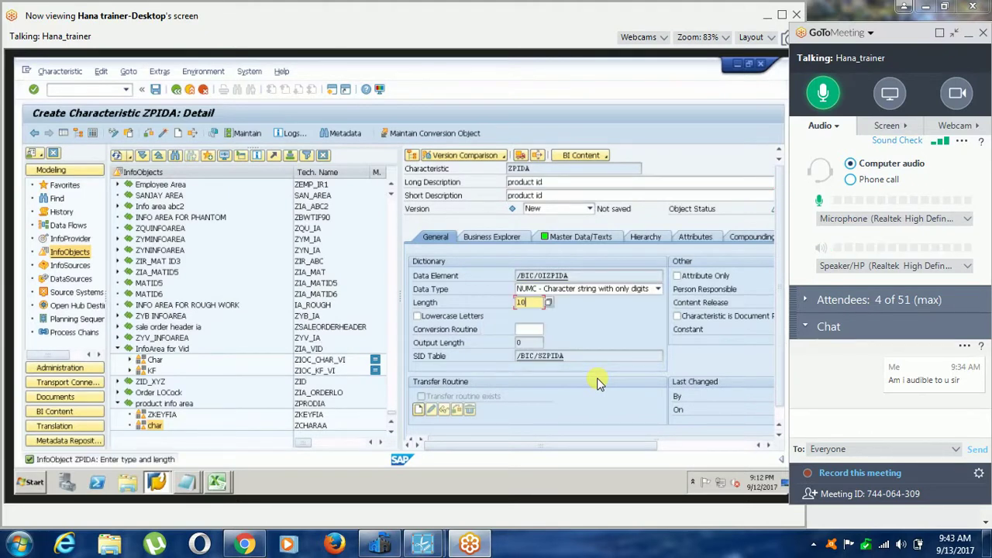
{"action": "key", "text": "Return"}
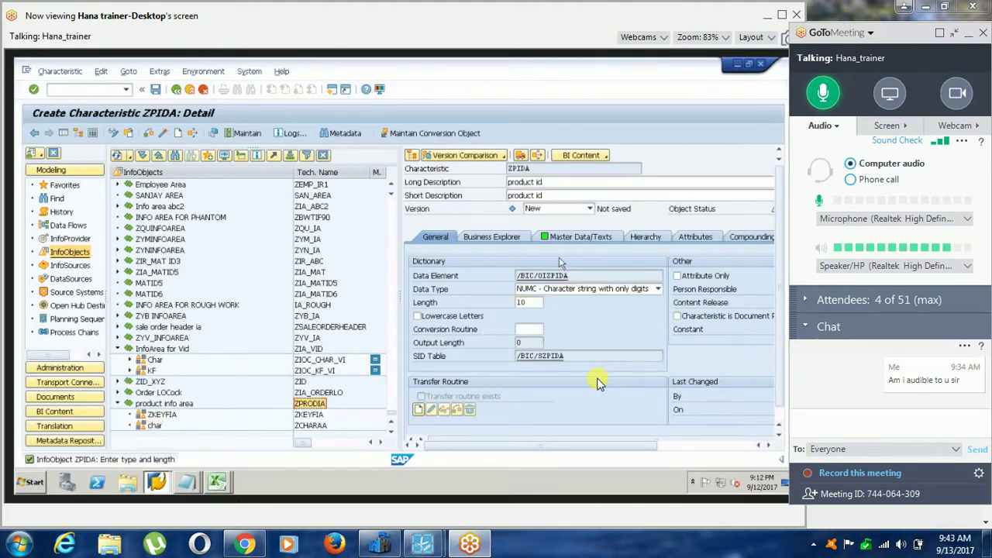
Assign InfoArea ZPRODIA in the master data settings of characteristic ZPIDA and activate it.
{"action": "left_click", "coordinate": [640, 423]}
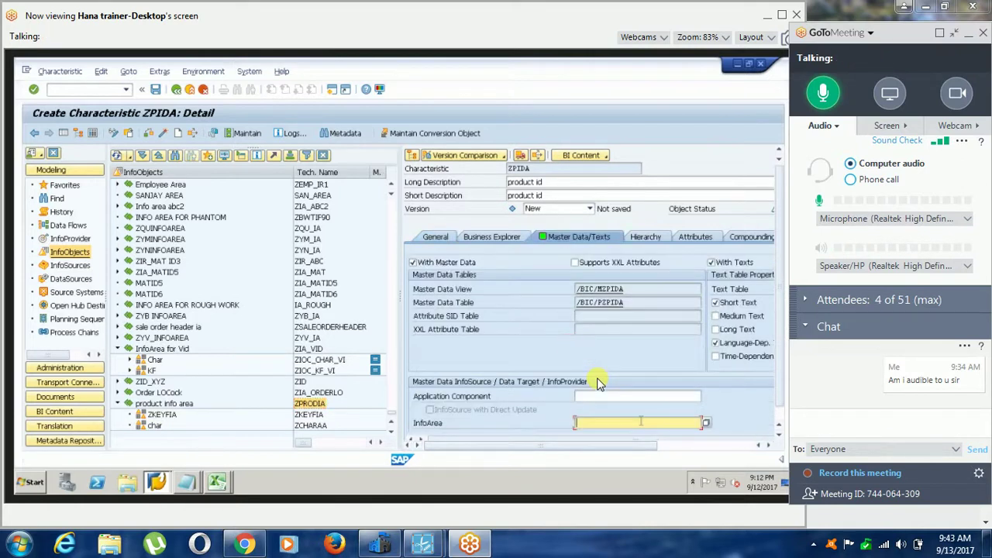
{"action": "type", "text": "ZPRODIA"}
{"action": "key", "text": "ctrl+F3"}
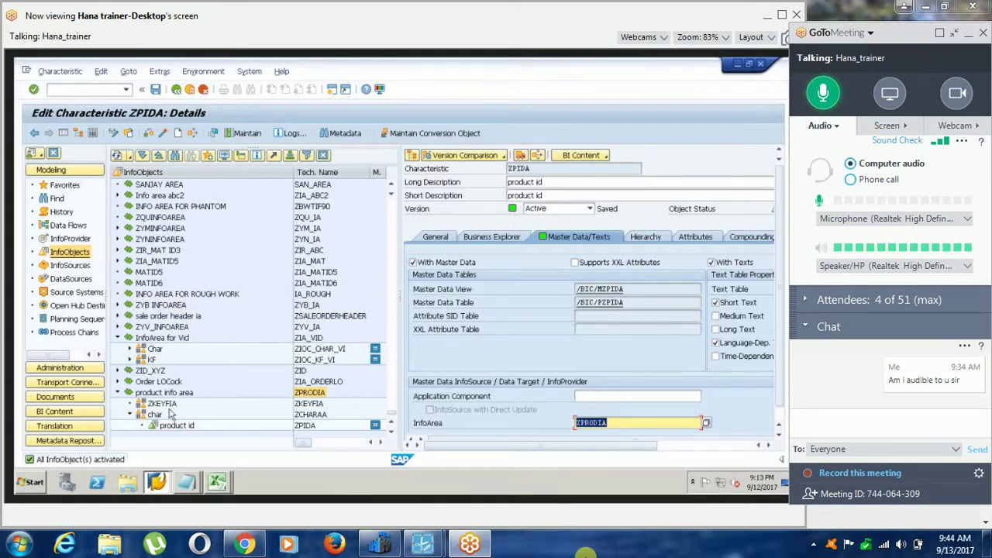
Create characteristic zpnamea with long description "product name" in the char catalog under product info area.
{"action": "right_click", "coordinate": [169, 413]}
{"action": "left_click", "coordinate": [169, 411]}
{"action": "type", "text": "zpna"}
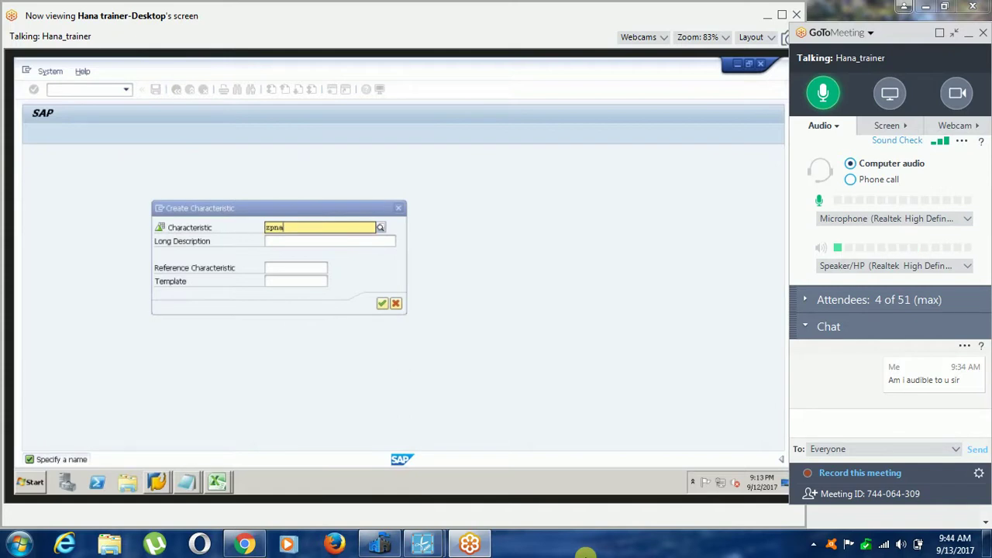
{"action": "type", "text": "mea"}
{"action": "key", "text": "Tab"}
{"action": "type", "text": "product name"}
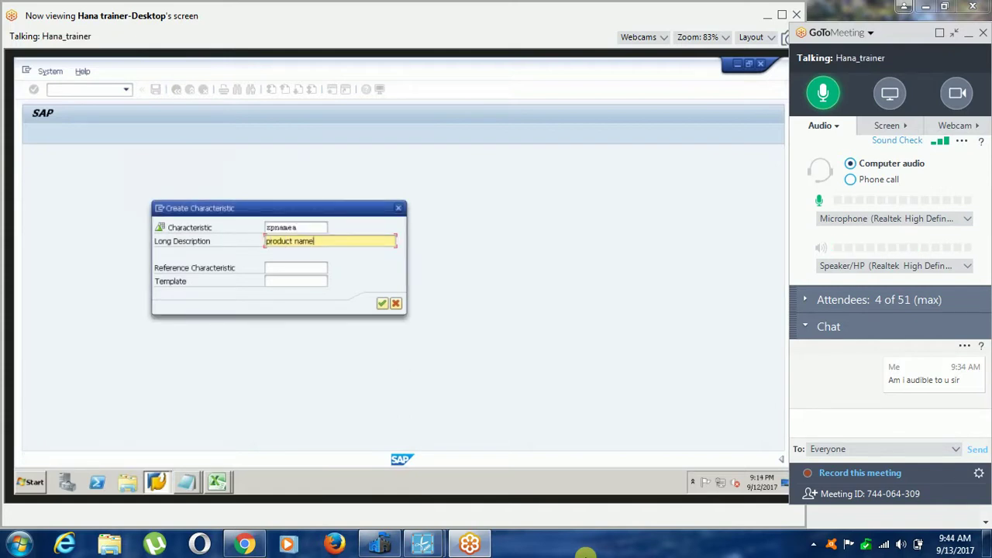
{"action": "key", "text": "Return"}
Set the product name characteristic's data type to CHAR - Character String and its length to 25.
{"action": "left_click", "coordinate": [543, 289]}
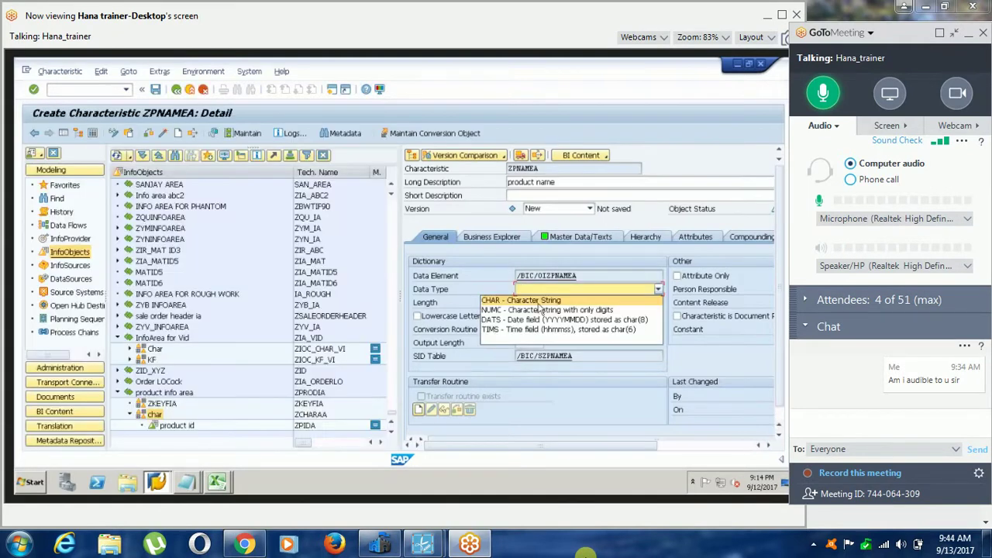
{"action": "left_click", "coordinate": [539, 309]}
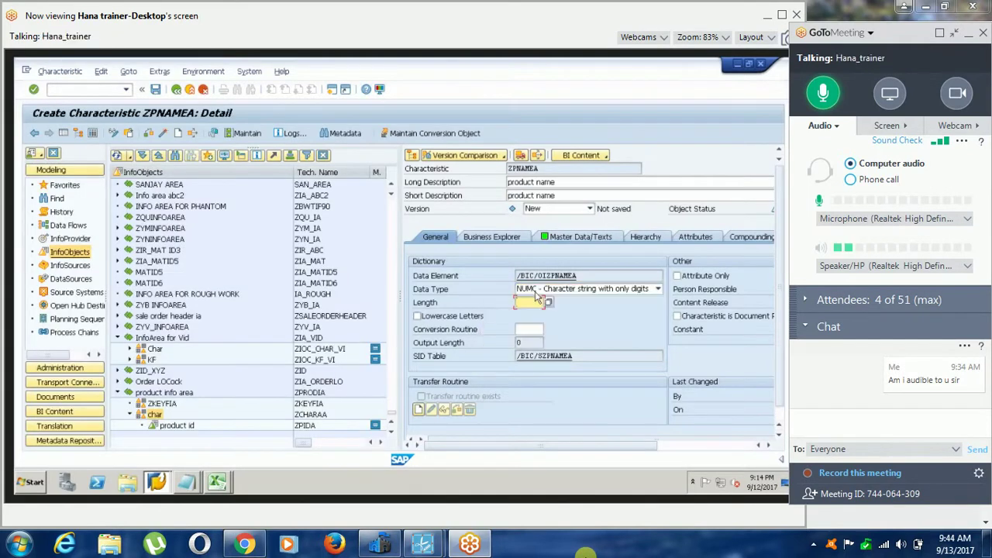
{"action": "left_click", "coordinate": [543, 289]}
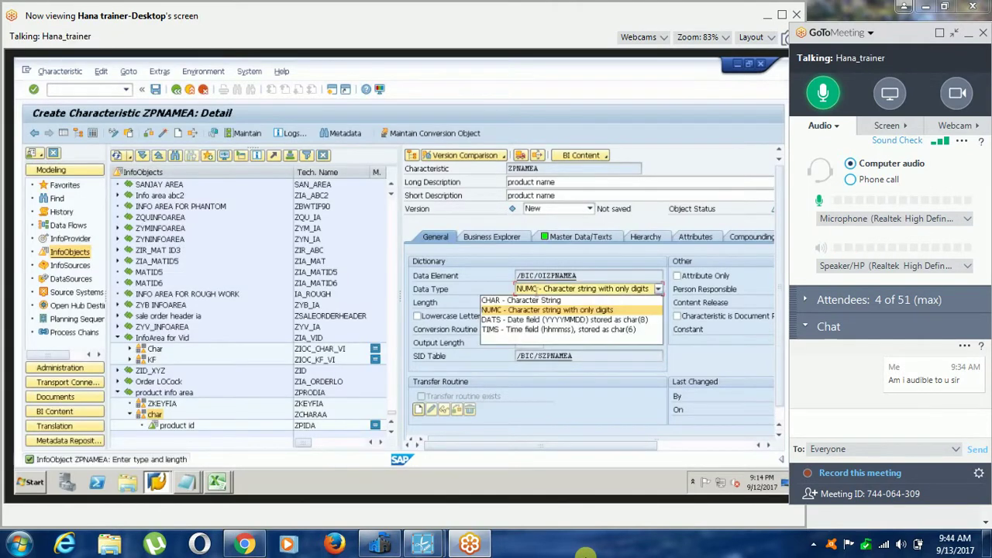
{"action": "left_click", "coordinate": [543, 300]}
{"action": "type", "text": "25"}
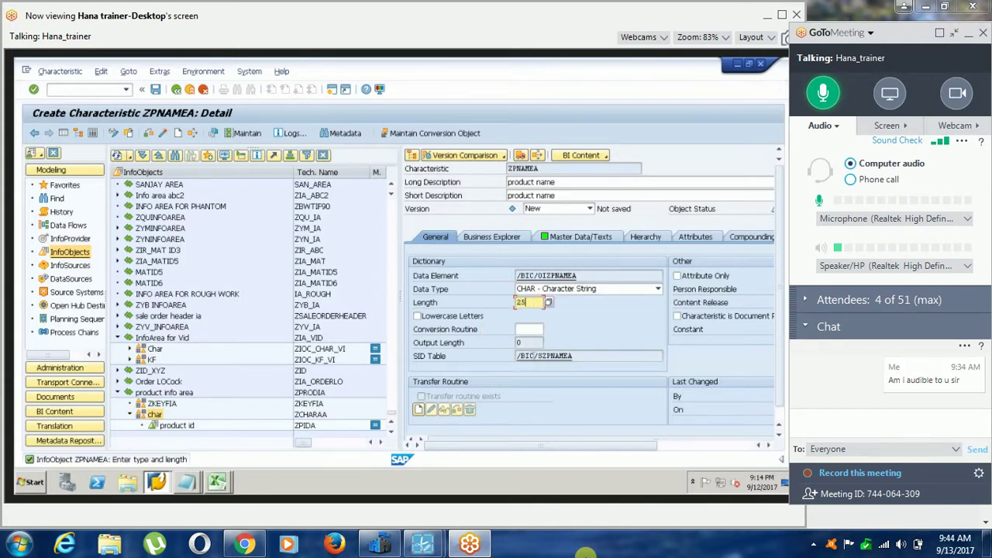
Enter alpha as the conversion routine of characteristic ZPNAMEA and allow lowercase letters.
{"action": "left_click", "coordinate": [533, 330]}
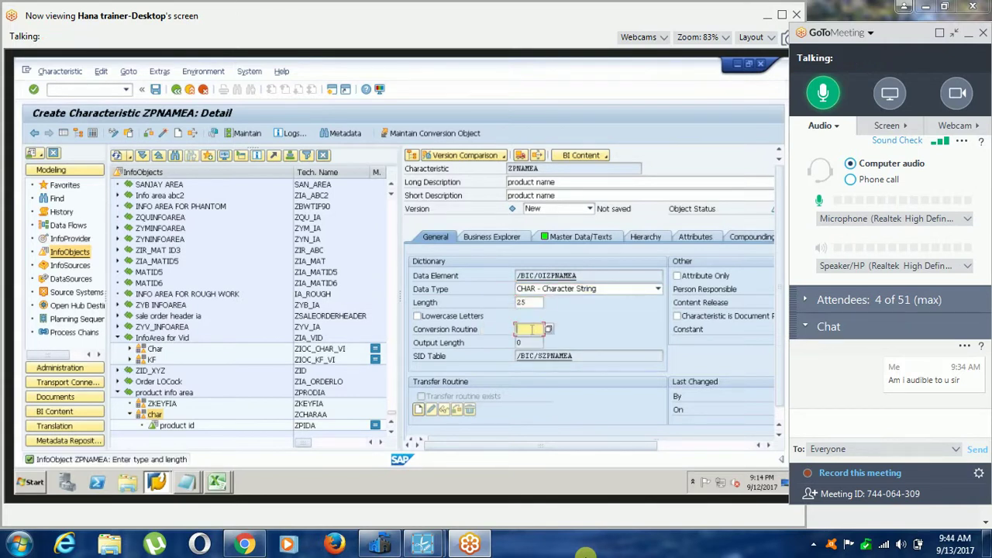
{"action": "type", "text": "a"}
{"action": "type", "text": "l"}
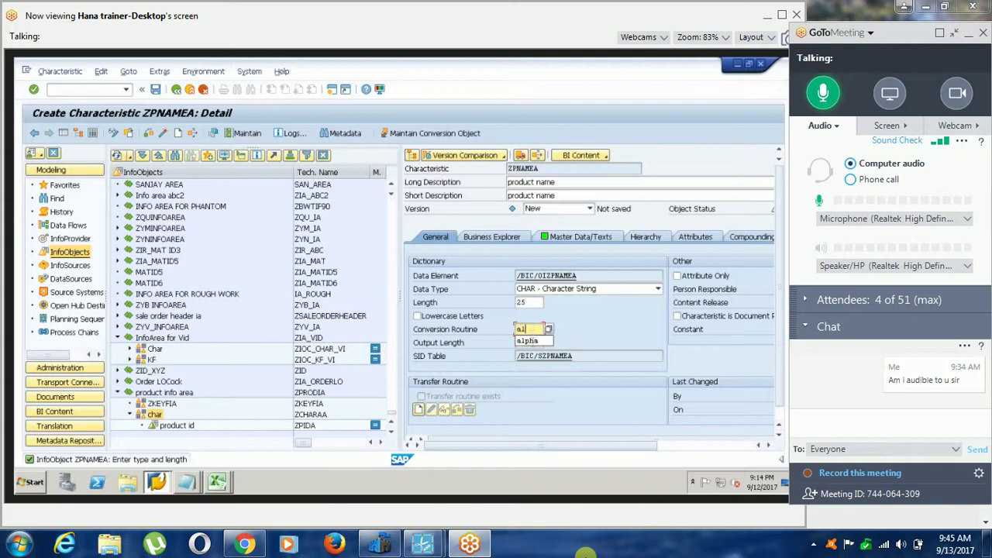
{"action": "left_click", "coordinate": [528, 340]}
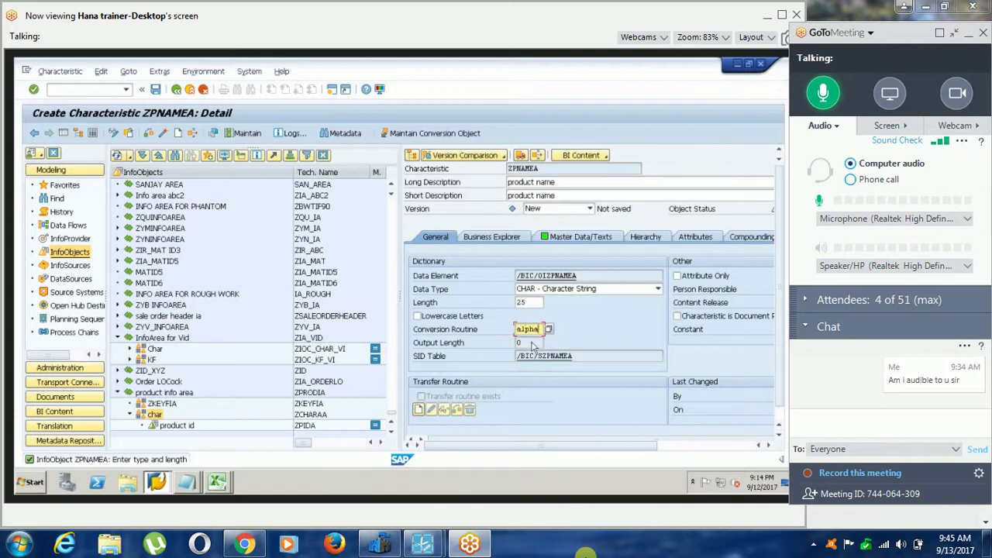
Assign InfoArea ZPRODIA in the master data settings of characteristic ZPNAMEA and activate it.
{"action": "left_click", "coordinate": [564, 238]}
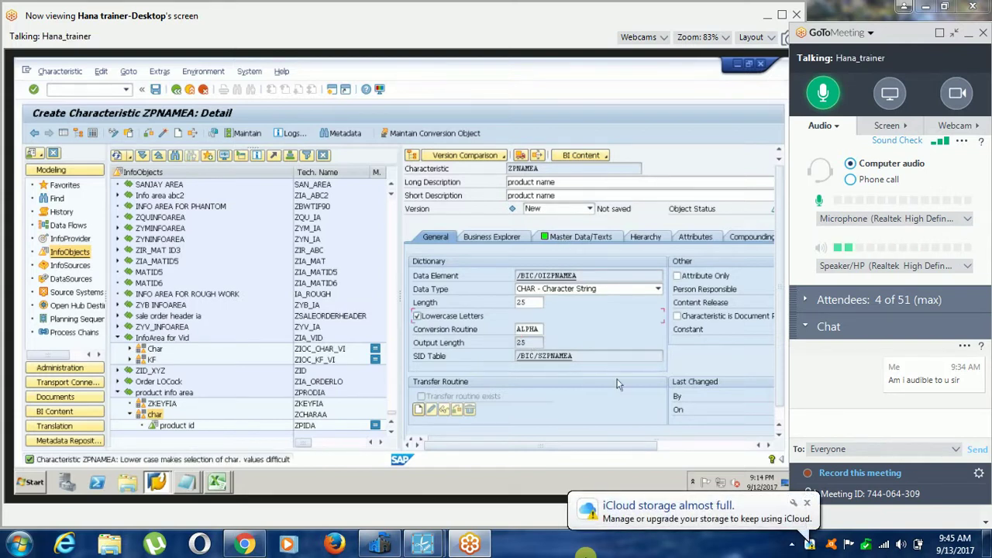
{"action": "left_click", "coordinate": [592, 420]}
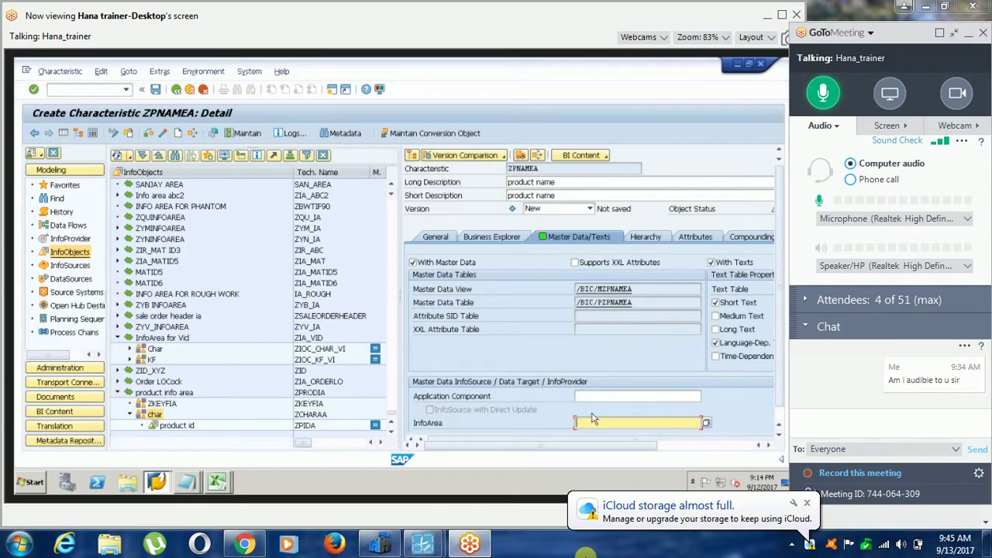
{"action": "type", "text": "ZPRODIA"}
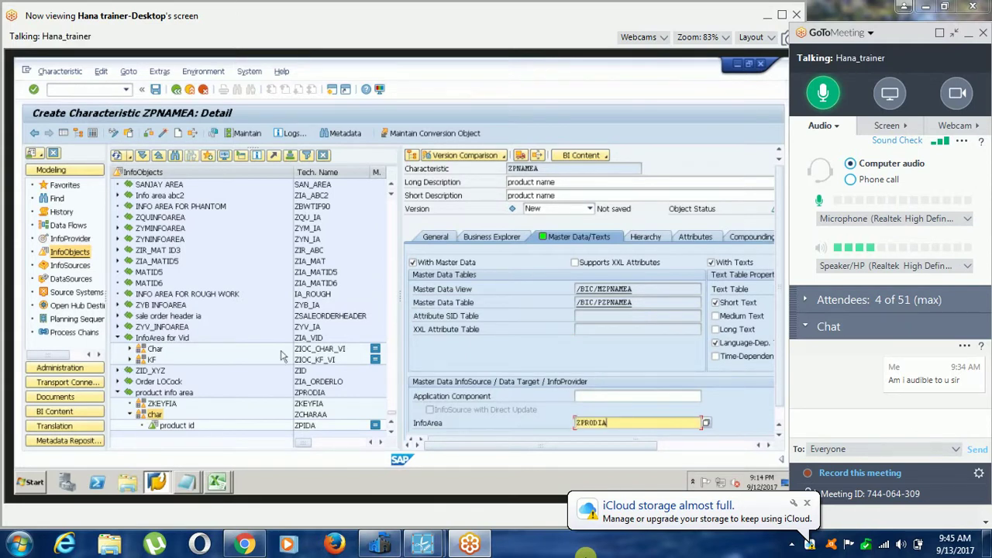
{"action": "key", "text": "ctrl+F3"}
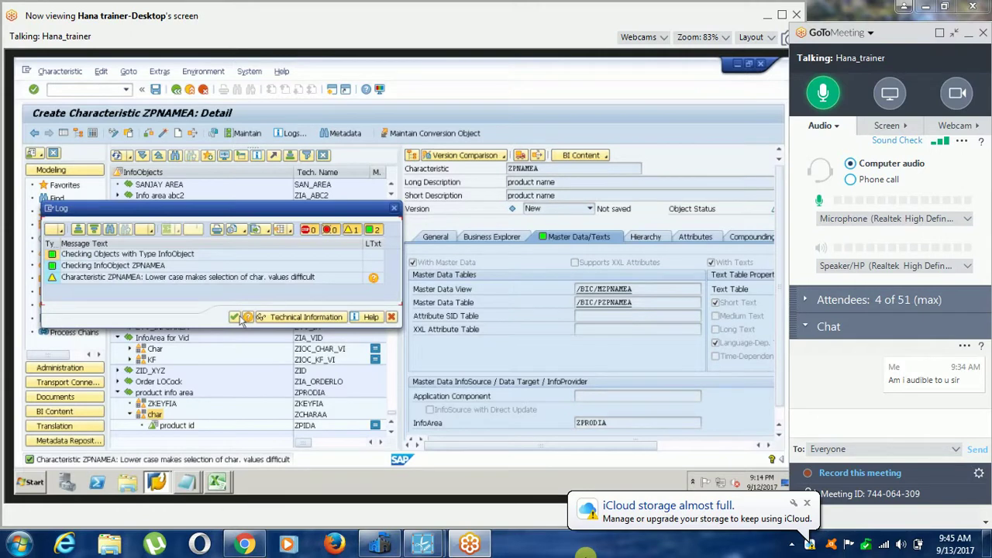
{"action": "key", "text": "Return"}
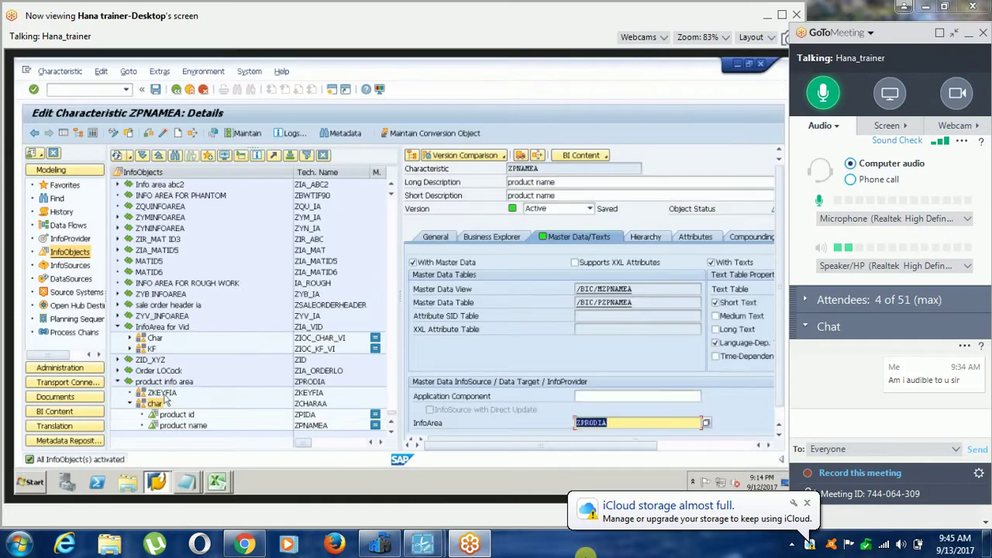
Create key figure zpri with long description "price" in the ZKEYFIA catalog under product info area.
{"action": "right_click", "coordinate": [162, 402]}
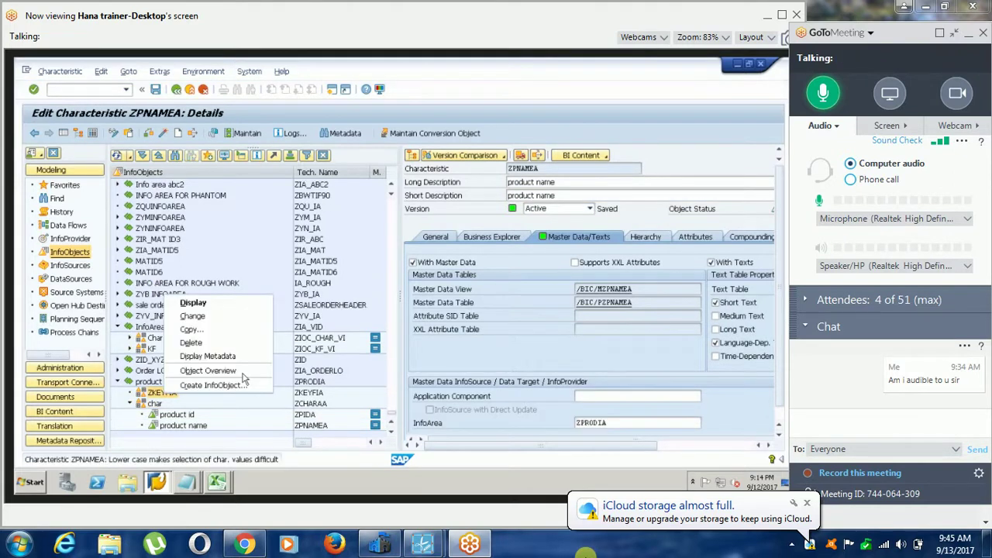
{"action": "left_click", "coordinate": [237, 378]}
{"action": "type", "text": "zpr1"}
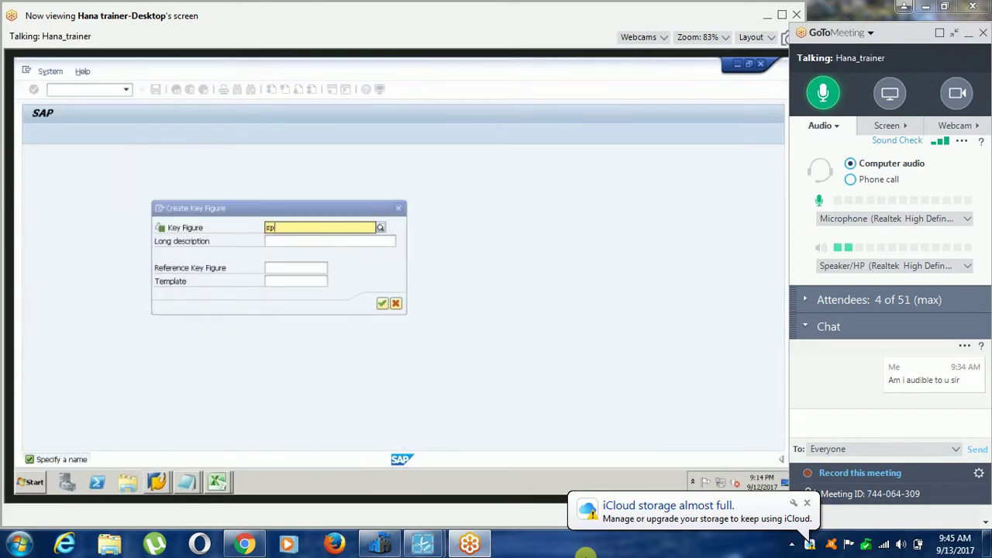
{"action": "key", "text": "Tab"}
{"action": "type", "text": "p"}
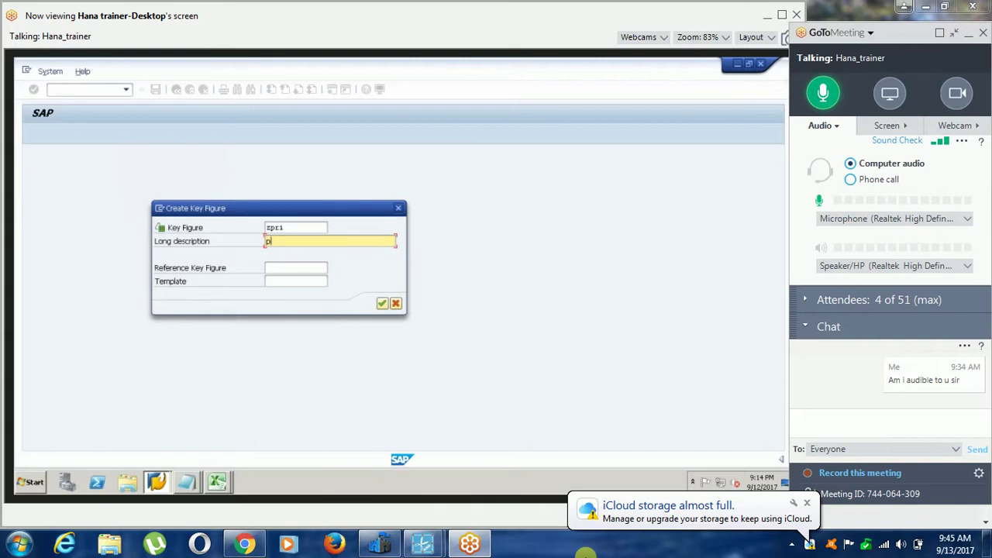
{"action": "key", "text": "Escape"}
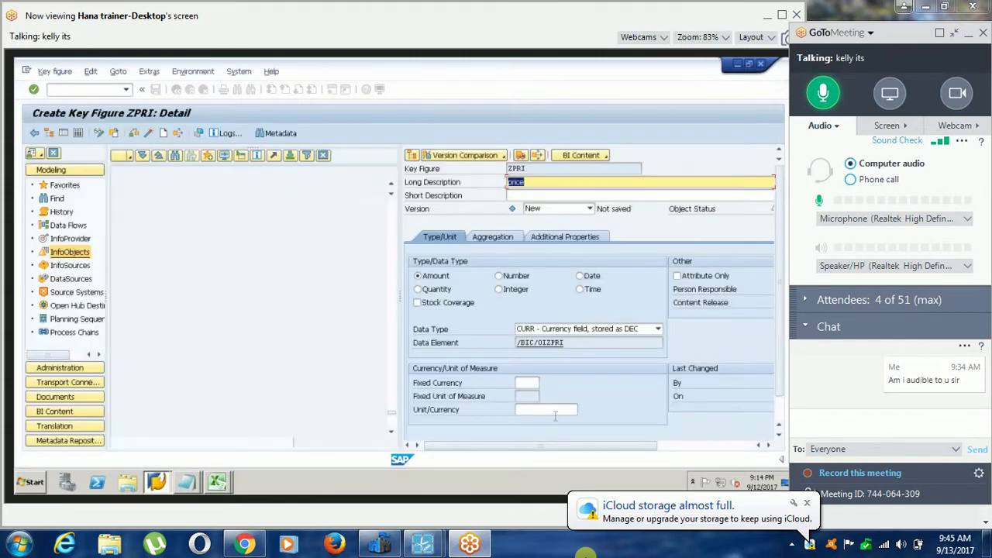
Assign 0CURRENCY as the unit/currency of key figure ZPRI and dismiss the iCloud storage notification.
{"action": "left_click", "coordinate": [552, 410]}
{"action": "type", "text": "0"}
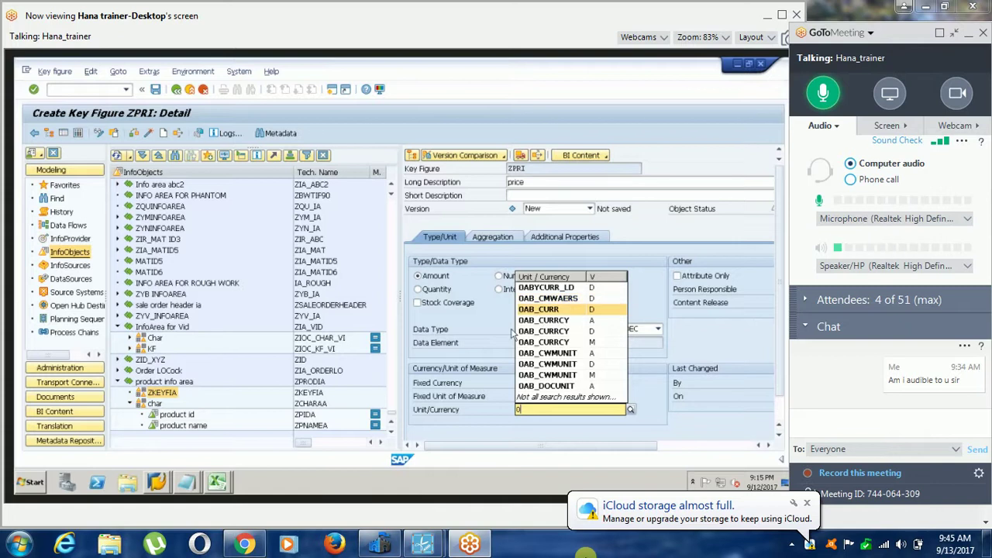
{"action": "key", "text": "Down"}
{"action": "type", "text": "u"}
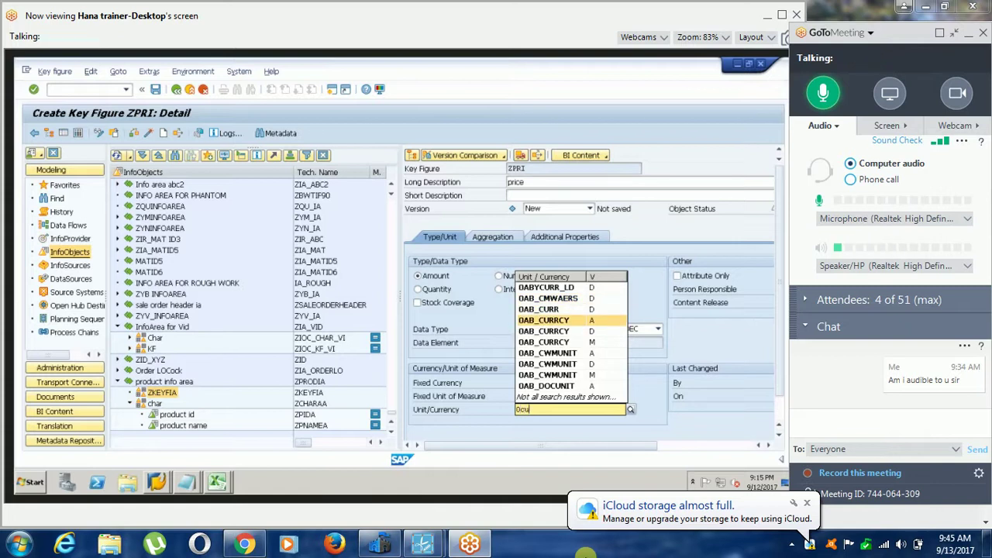
{"action": "type", "text": "rre"}
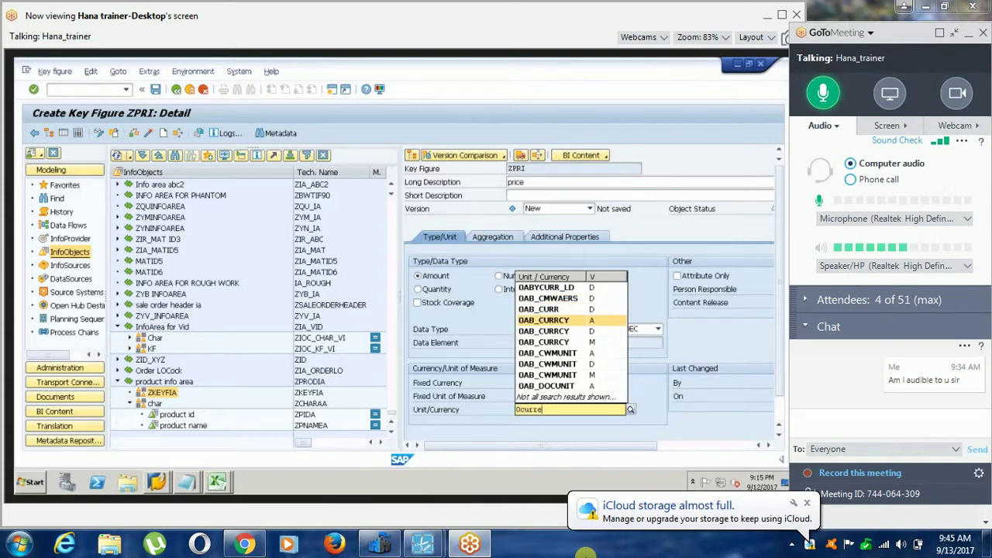
{"action": "type", "text": "ncy"}
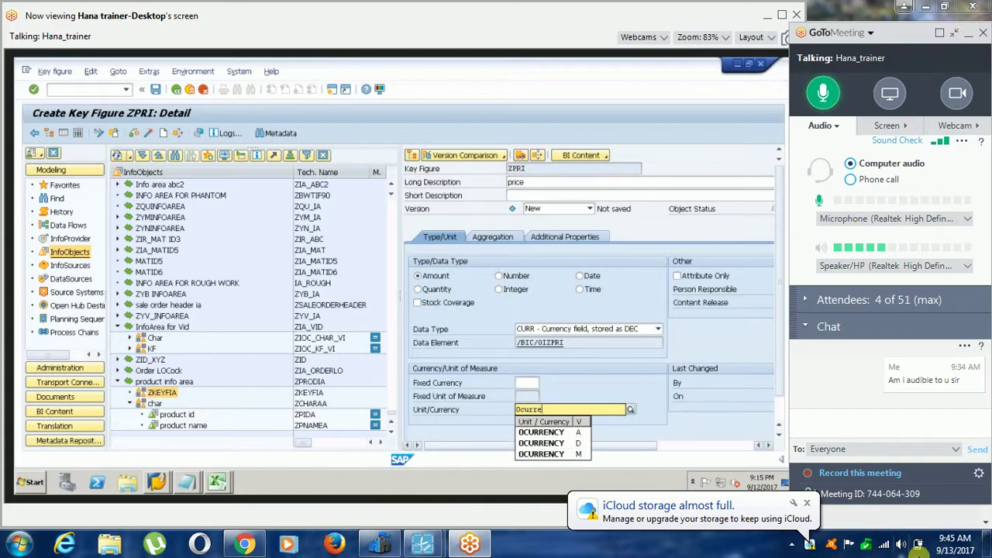
{"action": "key", "text": "Return"}
{"action": "left_click", "coordinate": [807, 502]}
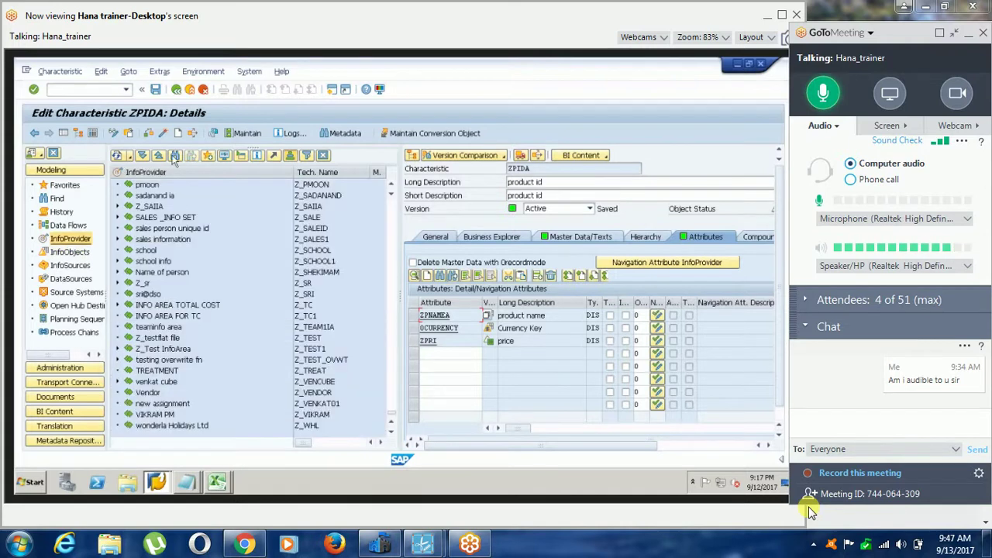
Try to find zpri in the InfoProvider tree.
{"action": "key", "text": "ctrl+f"}
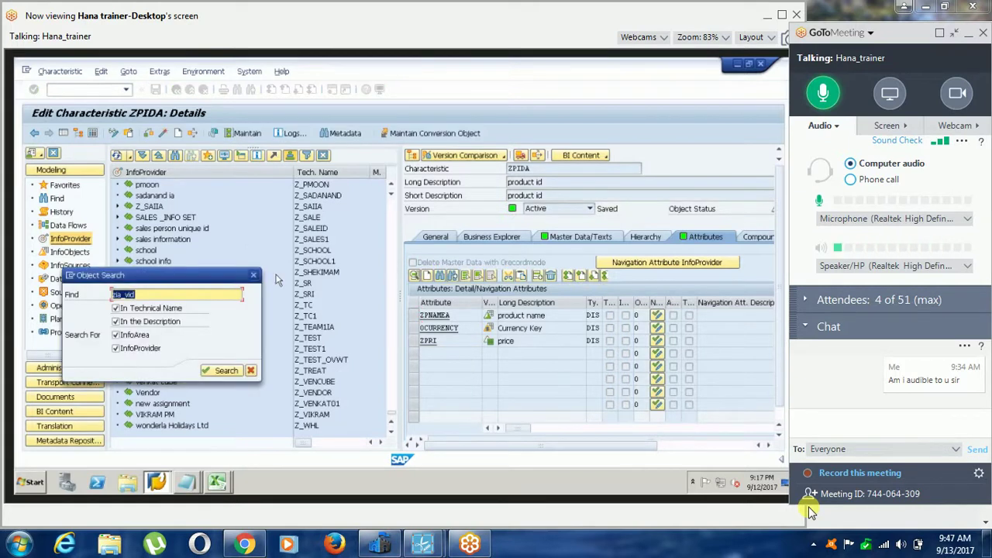
{"action": "type", "text": "zpri"}
{"action": "key", "text": "Return"}
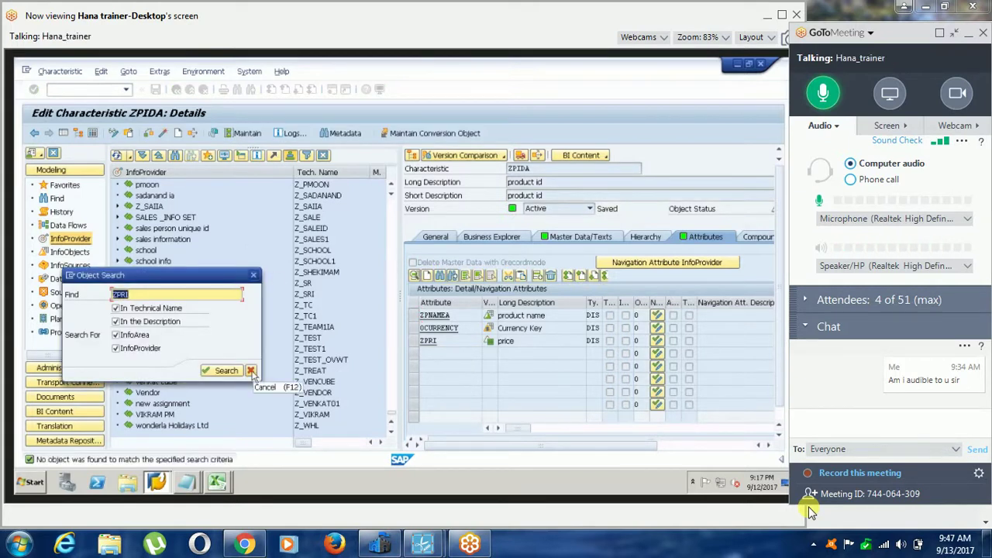
{"action": "left_click", "coordinate": [251, 371]}
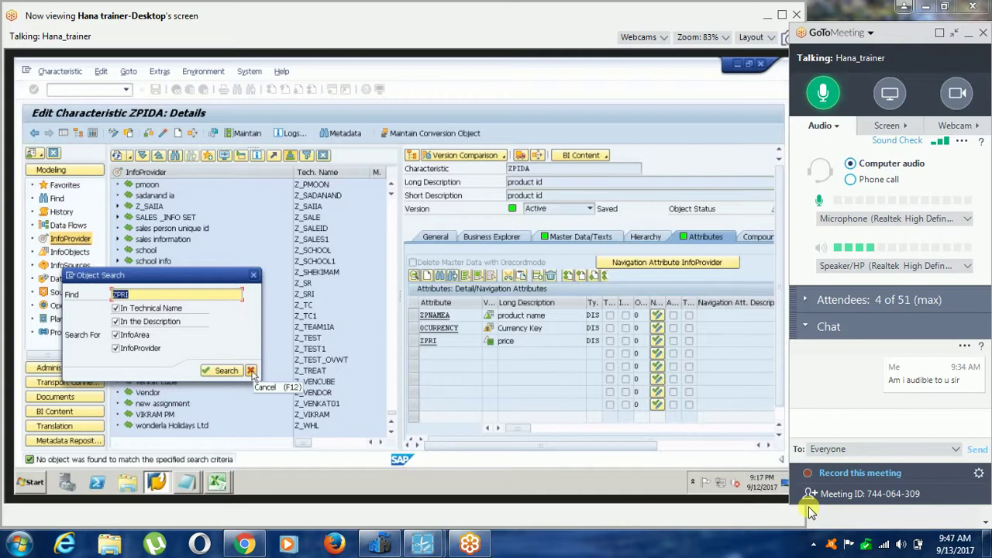
Look up the technical name of product info area among the InfoObjects and search the InfoProvider tree for ZPRODIA.
{"action": "left_click", "coordinate": [71, 252]}
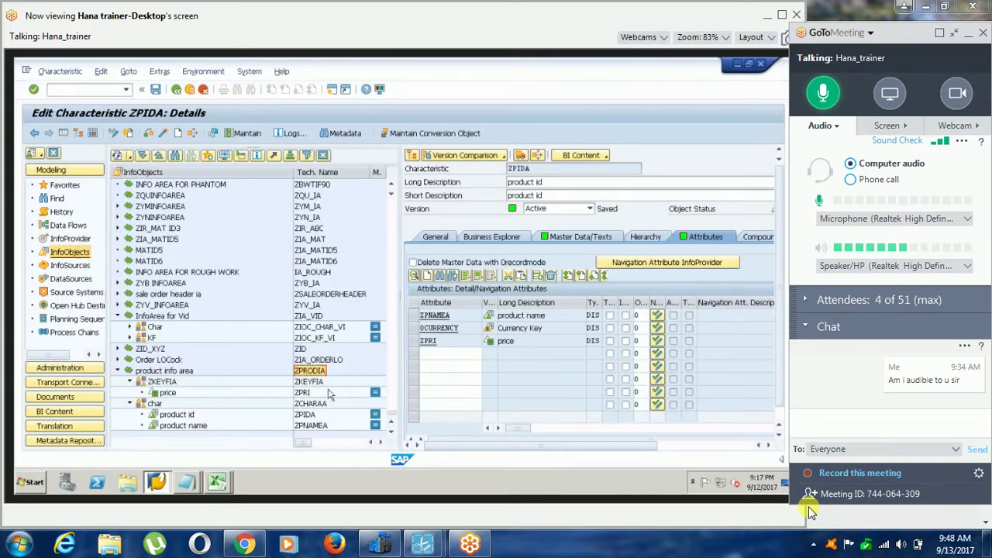
{"action": "left_click", "coordinate": [70, 239]}
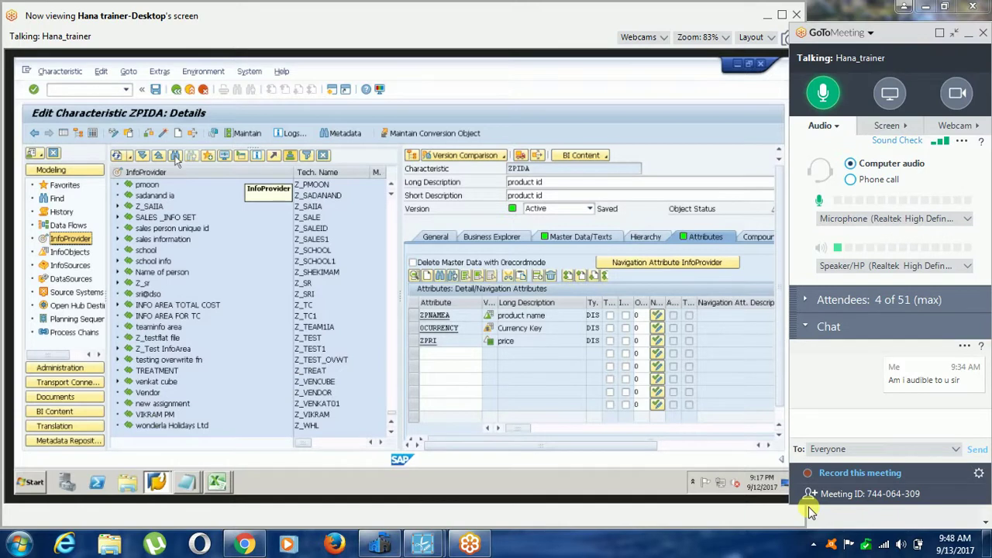
{"action": "left_click", "coordinate": [176, 156]}
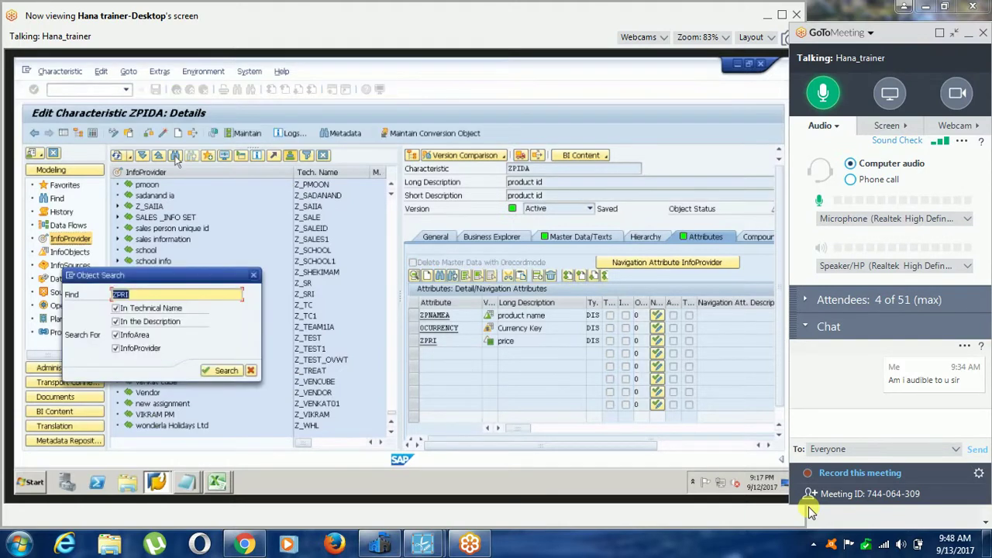
{"action": "type", "text": "ZPRODIA"}
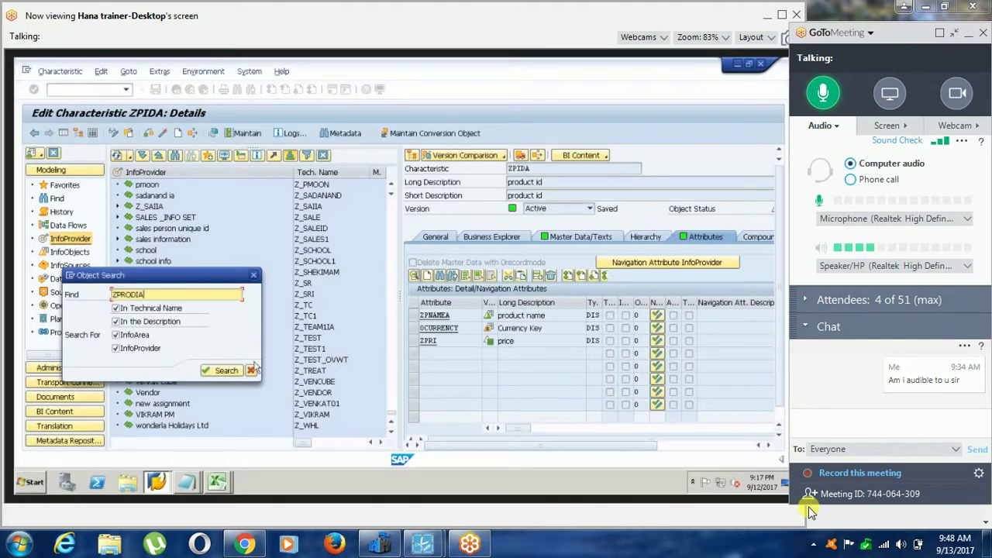
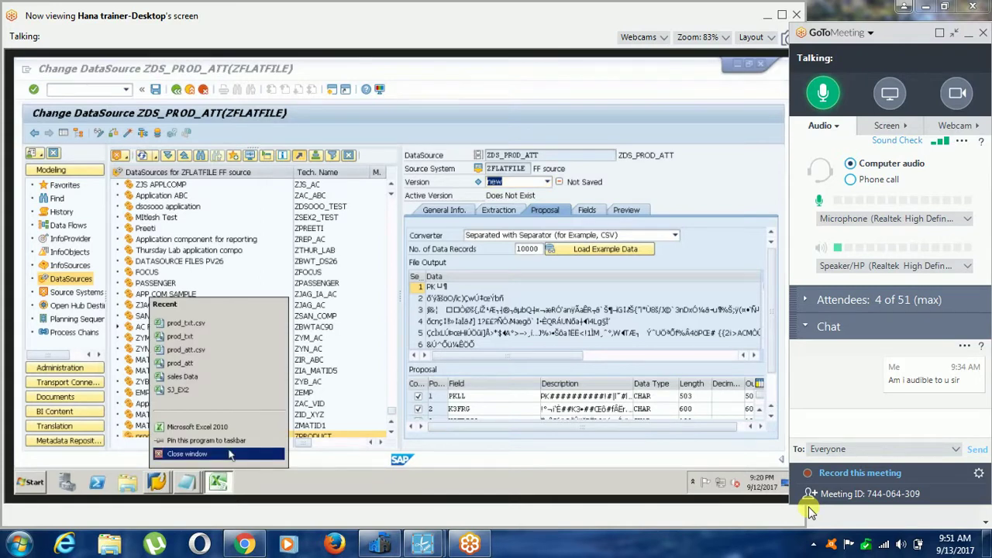
Close the prod_txt.csv workbook and show the extraction settings of DataSource ZDS_PROD_ATT.
{"action": "left_click", "coordinate": [230, 454]}
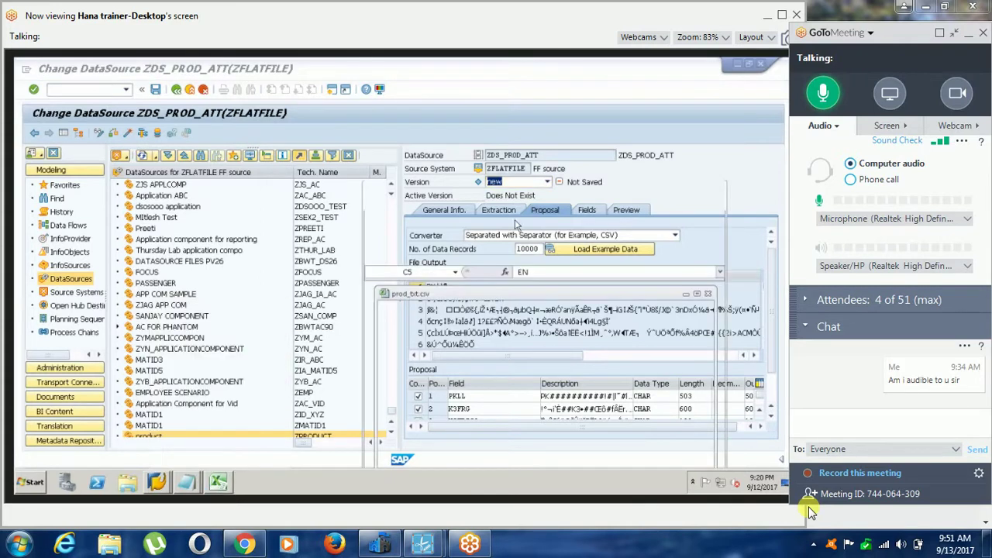
{"action": "left_click", "coordinate": [502, 212]}
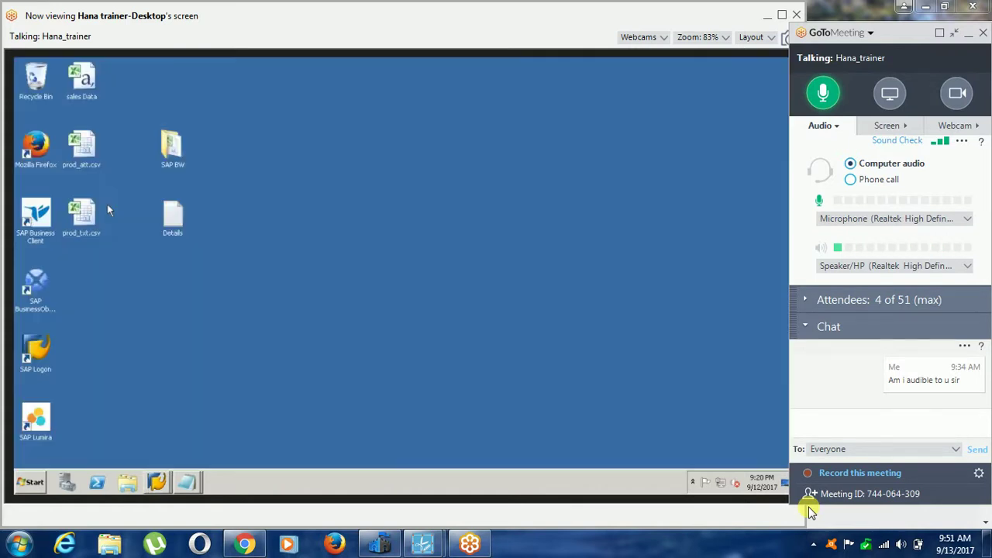
Switch to the remote desktop and open the prod_att.csv workbook in Excel.
{"action": "left_click", "coordinate": [738, 65]}
{"action": "left_click", "coordinate": [86, 148]}
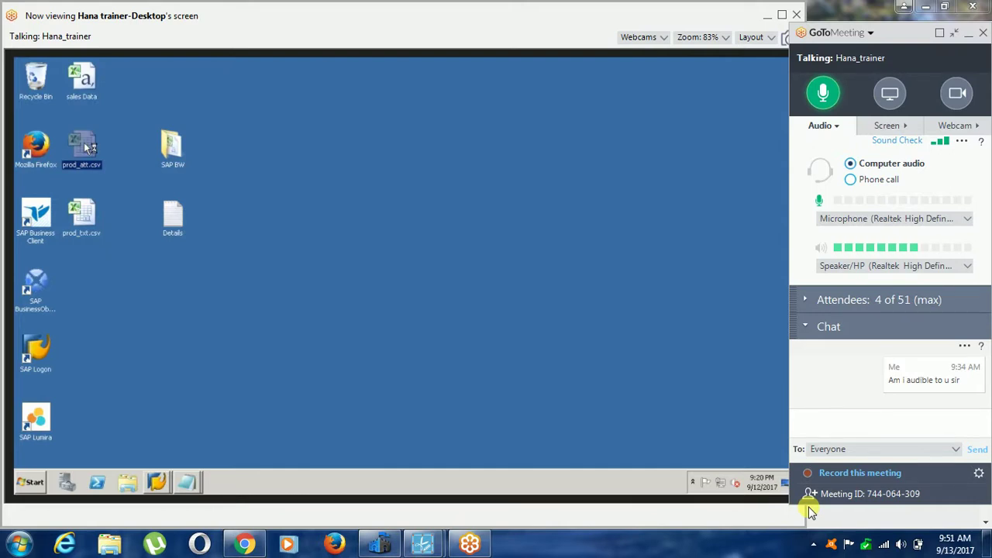
{"action": "double_click", "coordinate": [86, 147]}
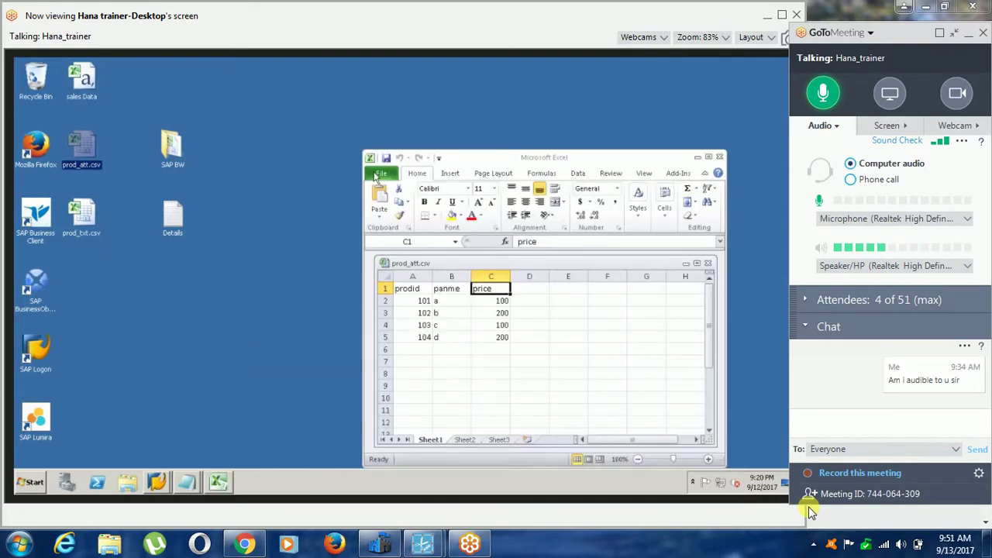
Save the active sheet to the desktop as a CSV (MS-DOS) file named prod_att and select the new file there.
{"action": "left_click", "coordinate": [378, 175]}
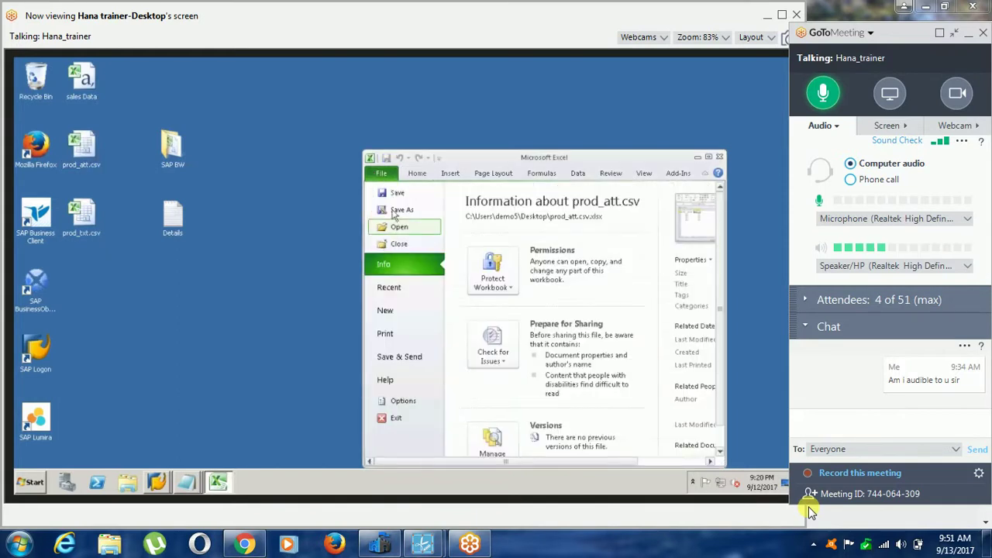
{"action": "left_click", "coordinate": [397, 211]}
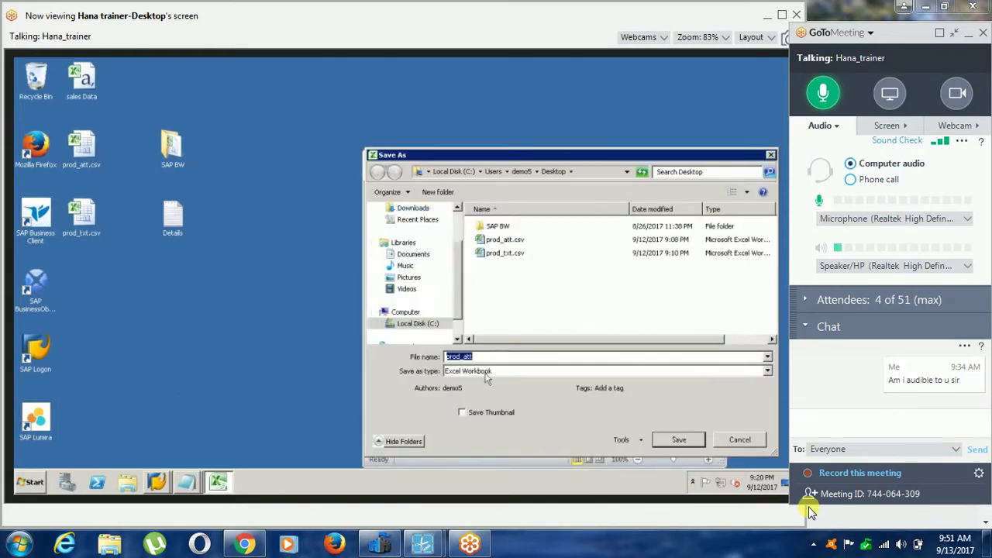
{"action": "left_click", "coordinate": [488, 370]}
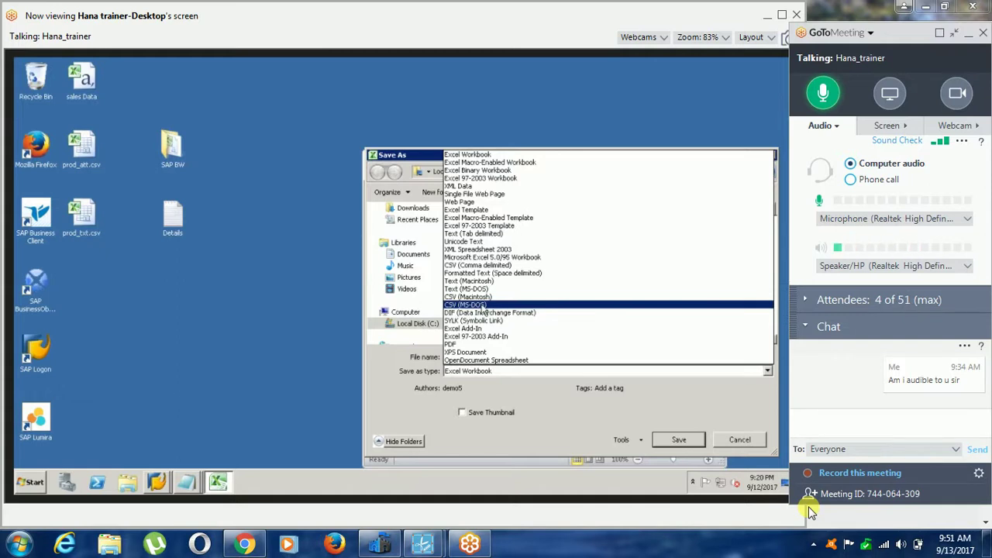
{"action": "left_click", "coordinate": [483, 307]}
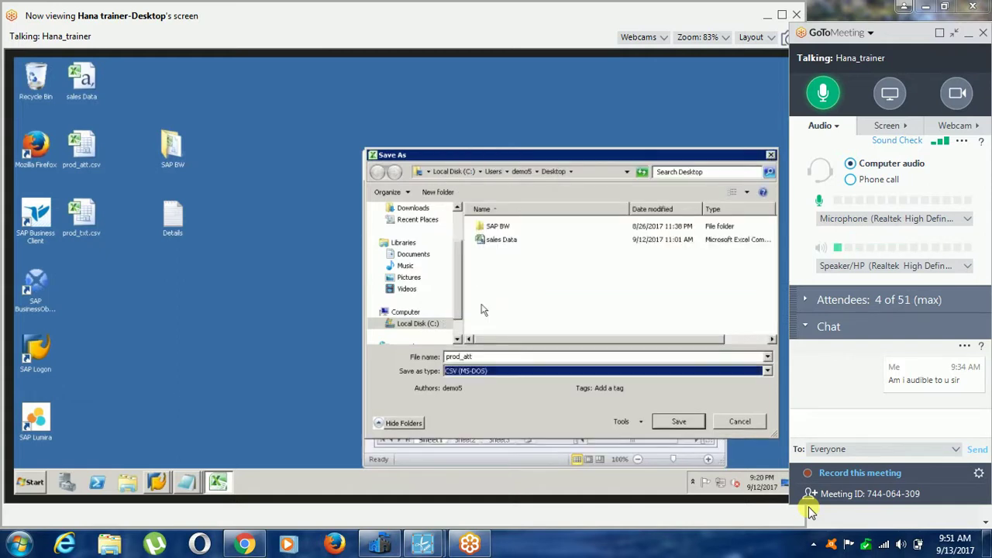
{"action": "left_click", "coordinate": [678, 421]}
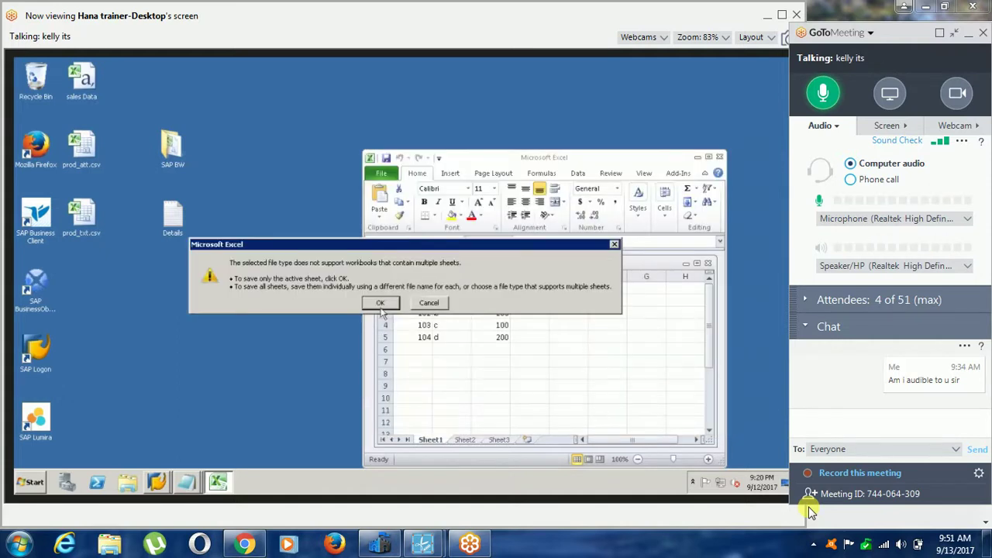
{"action": "left_click", "coordinate": [380, 303]}
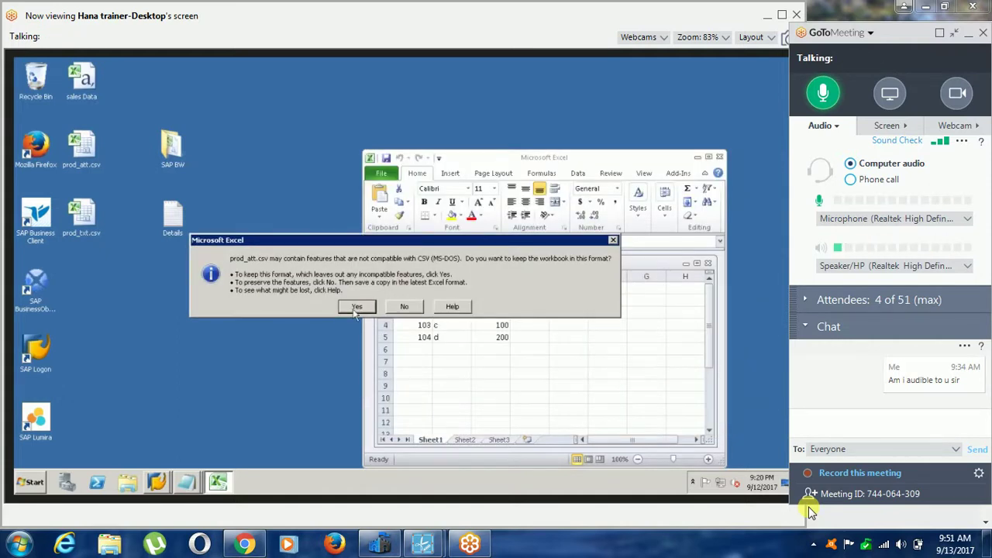
{"action": "left_click", "coordinate": [412, 307]}
{"action": "left_click", "coordinate": [87, 289]}
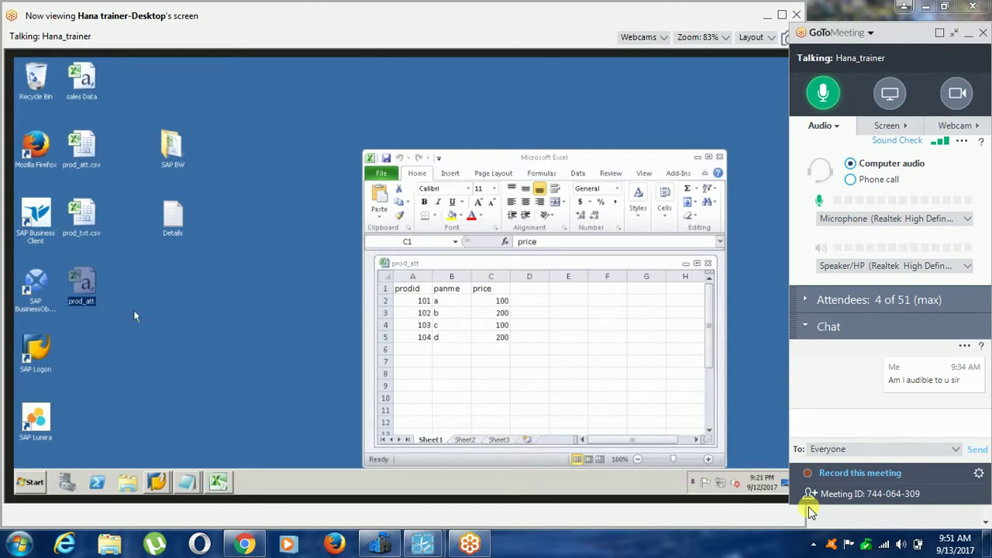
{"action": "right_click", "coordinate": [89, 290]}
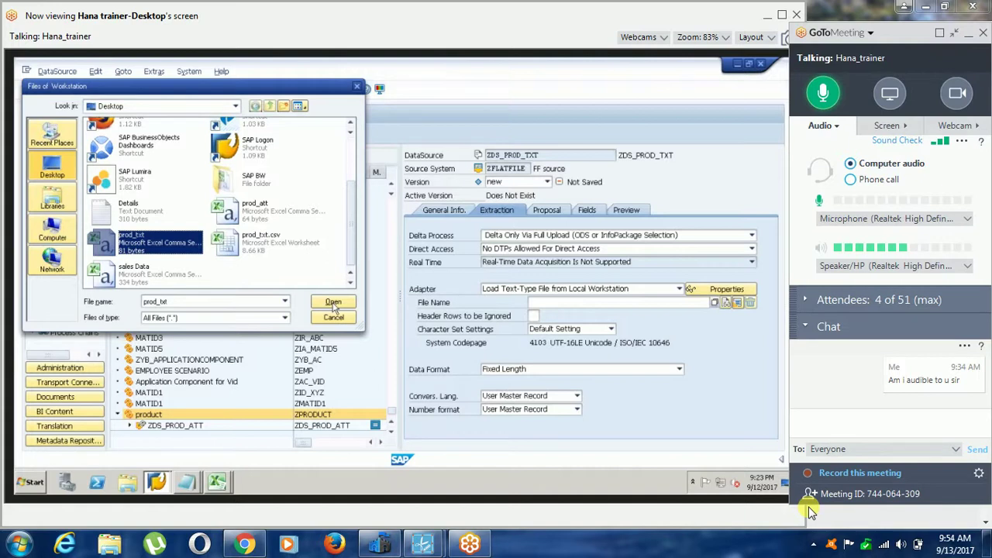
Set DataSource ZDS_PROD_TXT to read prod_txt.csv from the desktop, ignoring 1 header row, with data format Separated with Separator (for Example, CSV).
{"action": "left_click", "coordinate": [334, 303]}
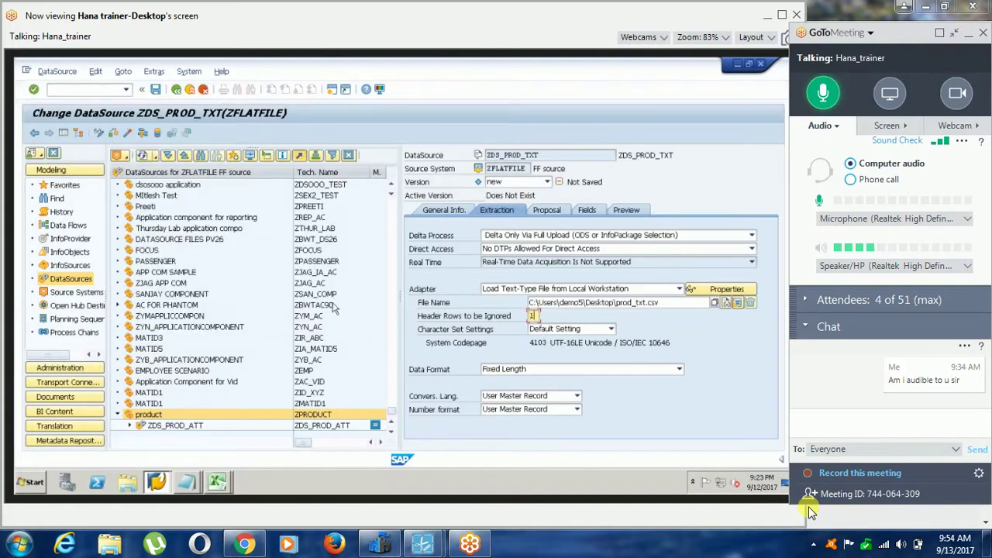
{"action": "left_click", "coordinate": [529, 369]}
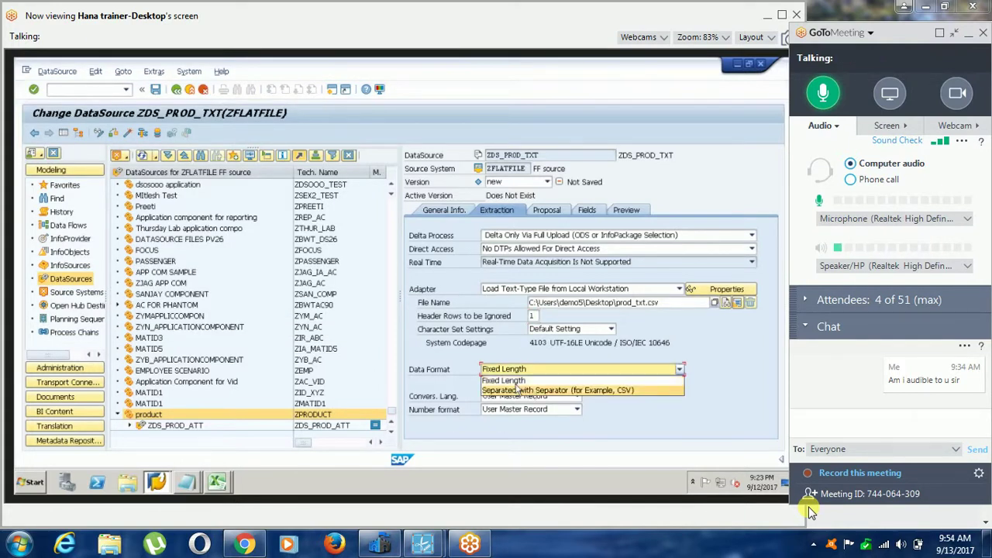
{"action": "left_click", "coordinate": [517, 390]}
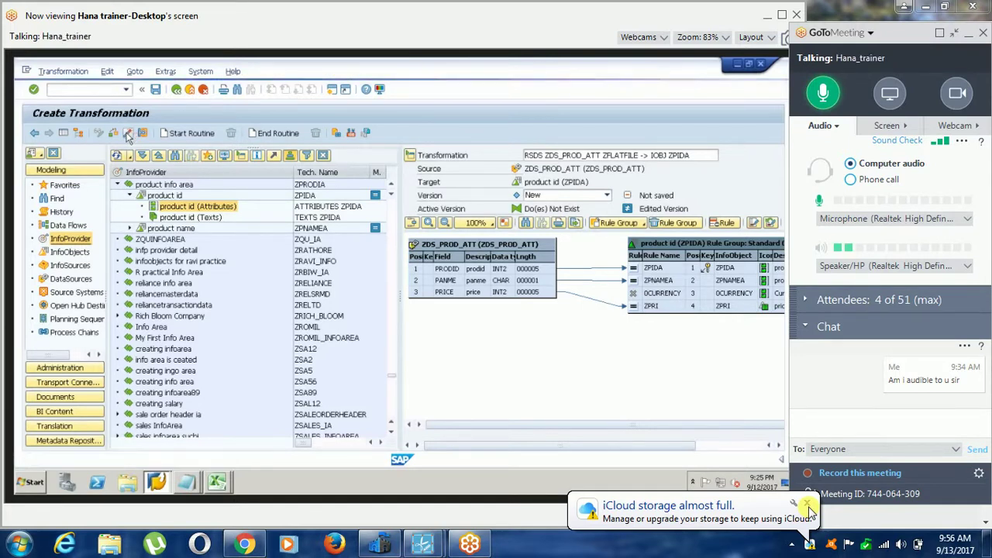
Dismiss the iCloud storage notification.
{"action": "left_click", "coordinate": [807, 503]}
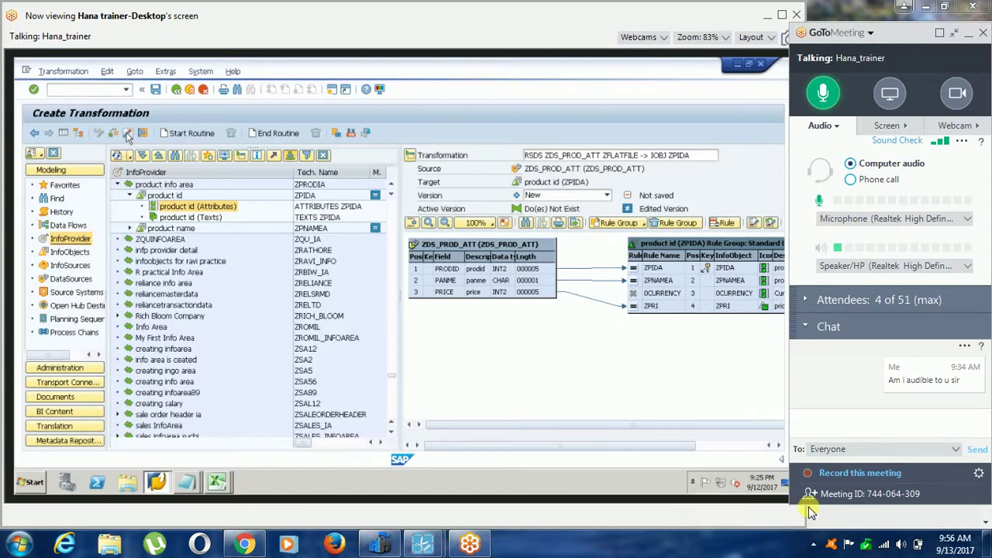